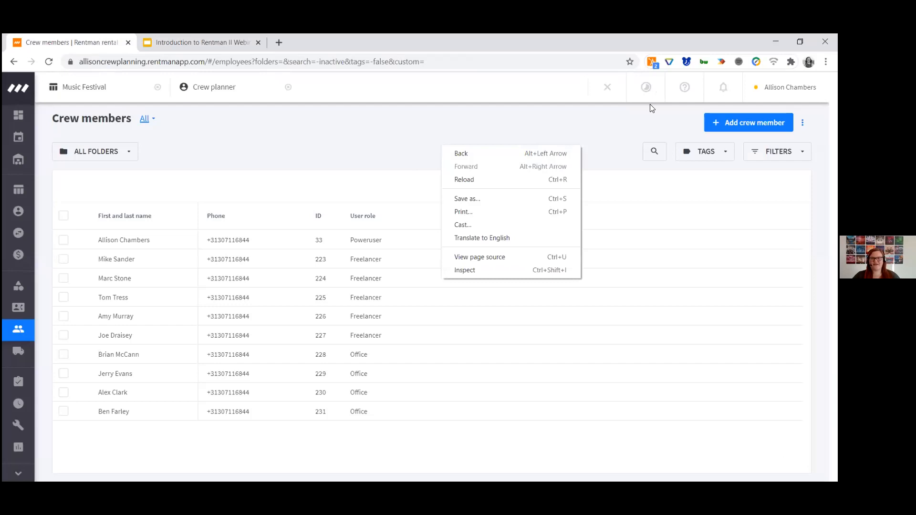
Dismiss the open context menu and switch the browser window to full screen
left_click(650, 104)
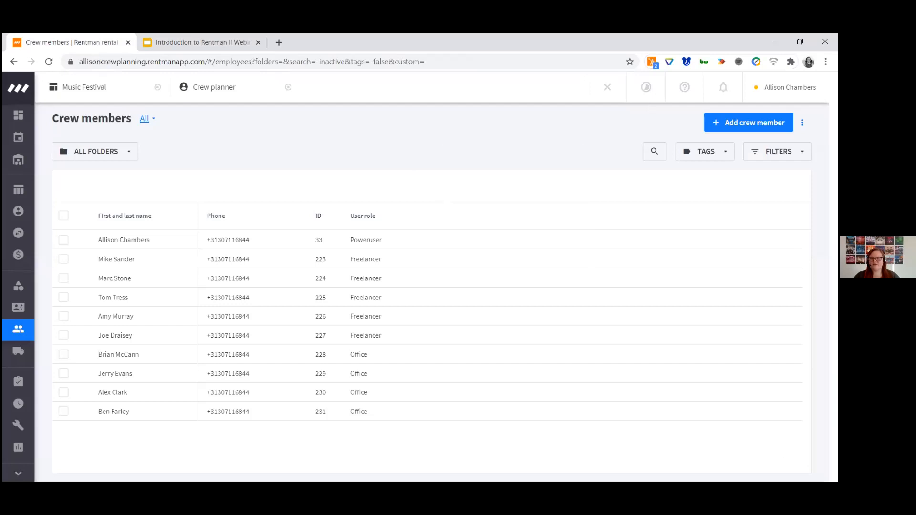
left_click(825, 62)
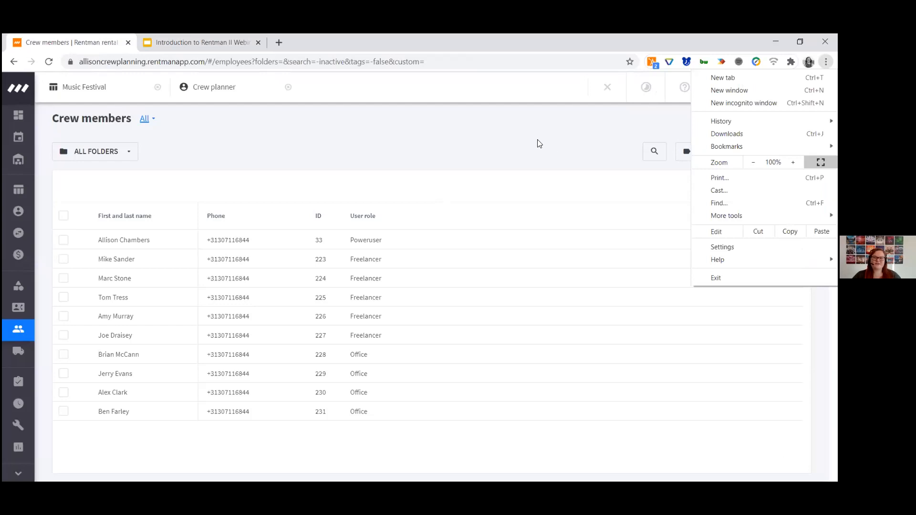
key("F11")
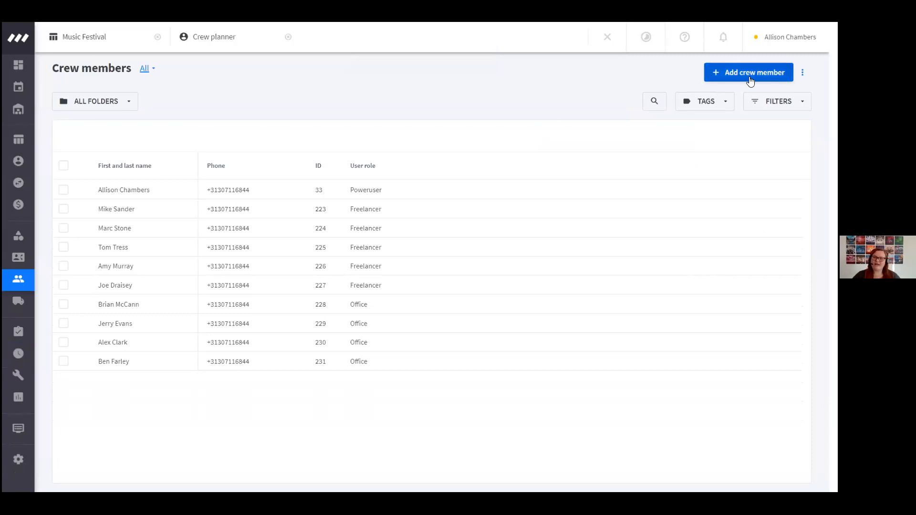
Check the additional options of the crew members list and review the poweruser crew member's profile and rates
left_click(802, 72)
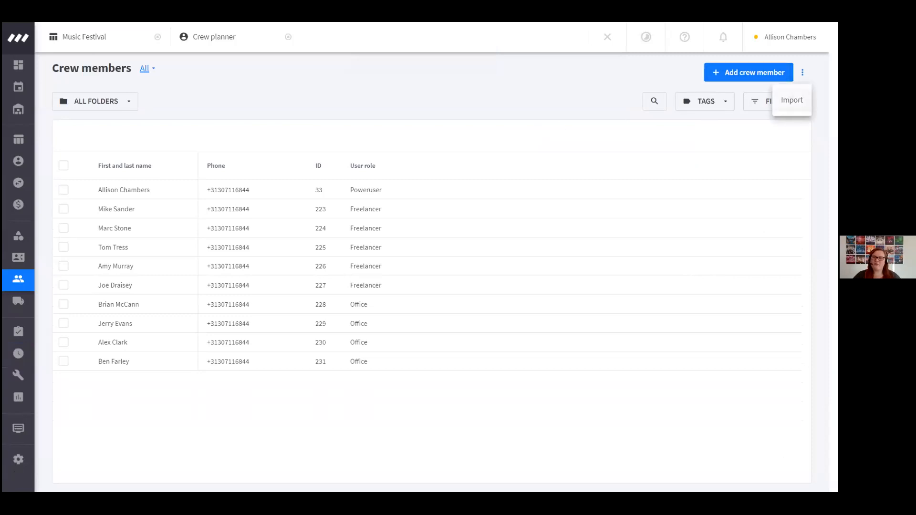
left_click(597, 97)
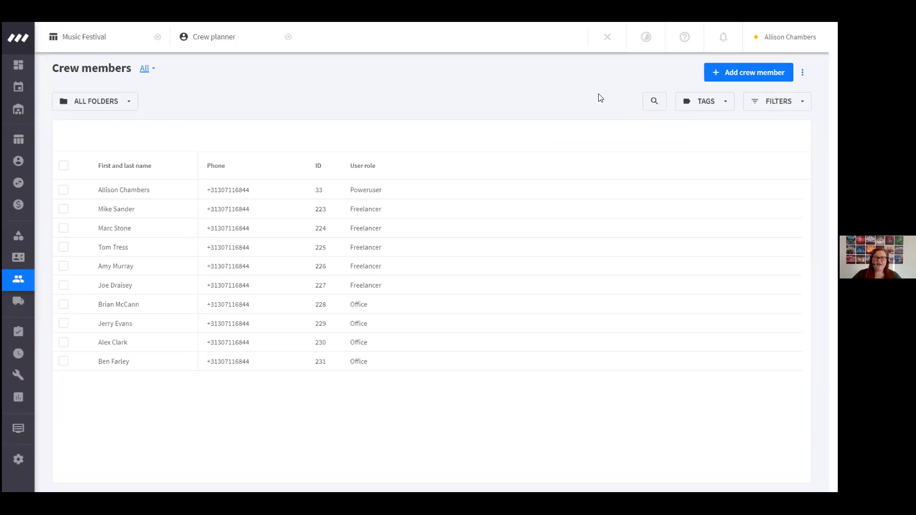
mouse_move(212, 197)
left_click(131, 192)
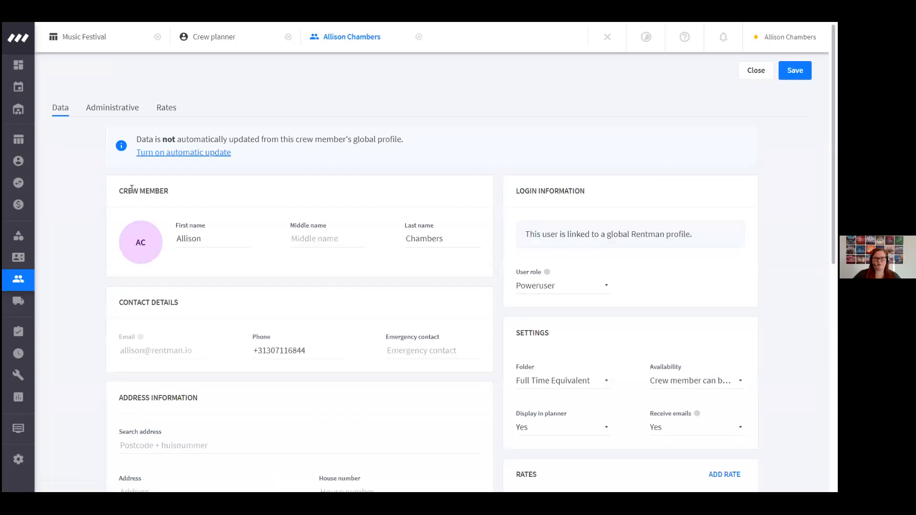
left_click(166, 108)
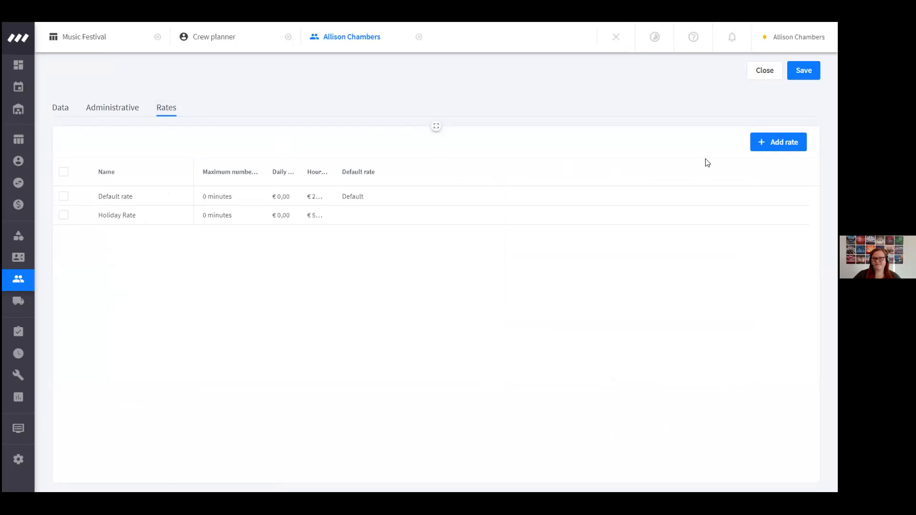
left_click(764, 71)
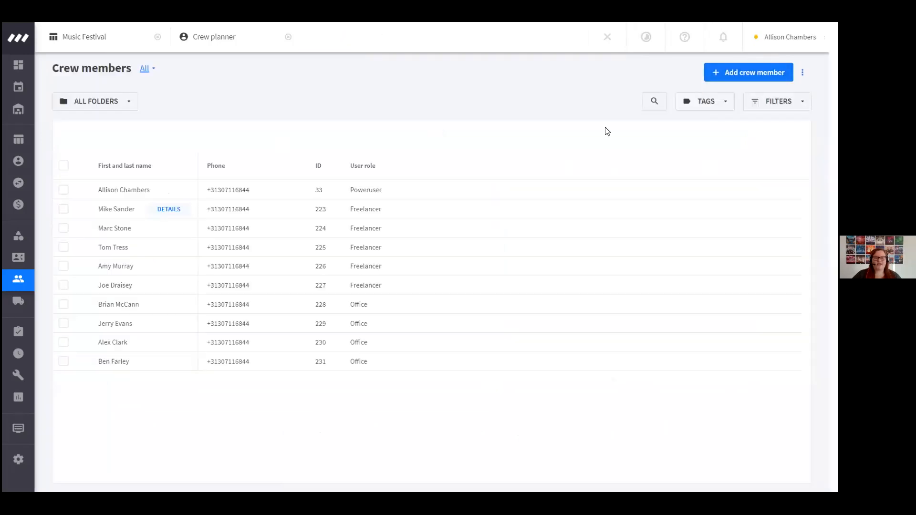
Filter the crew members list by the Freelancer folder and clear that filter again to list all folders
left_click(129, 101)
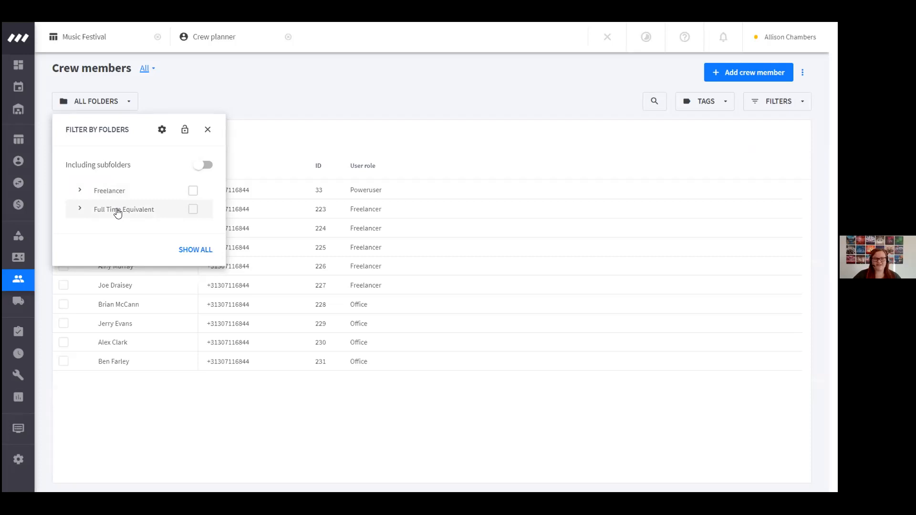
left_click(122, 192)
left_click(212, 413)
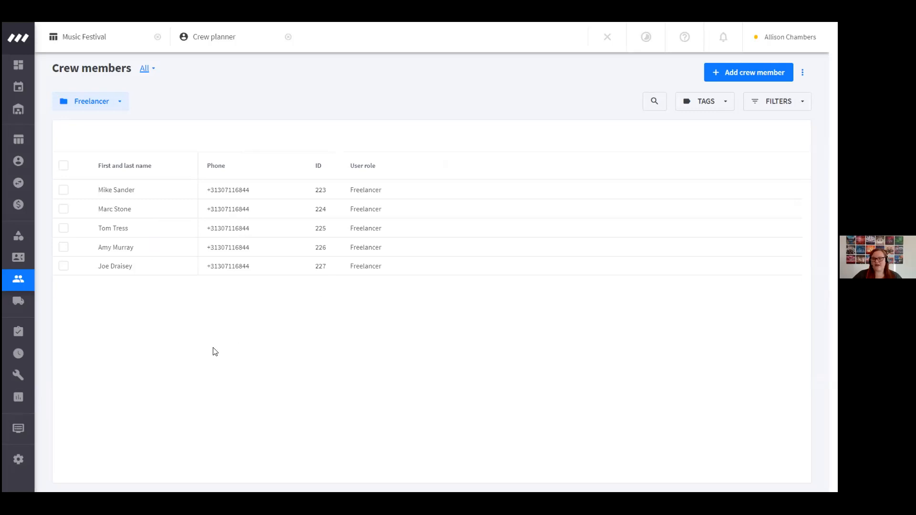
left_click(115, 102)
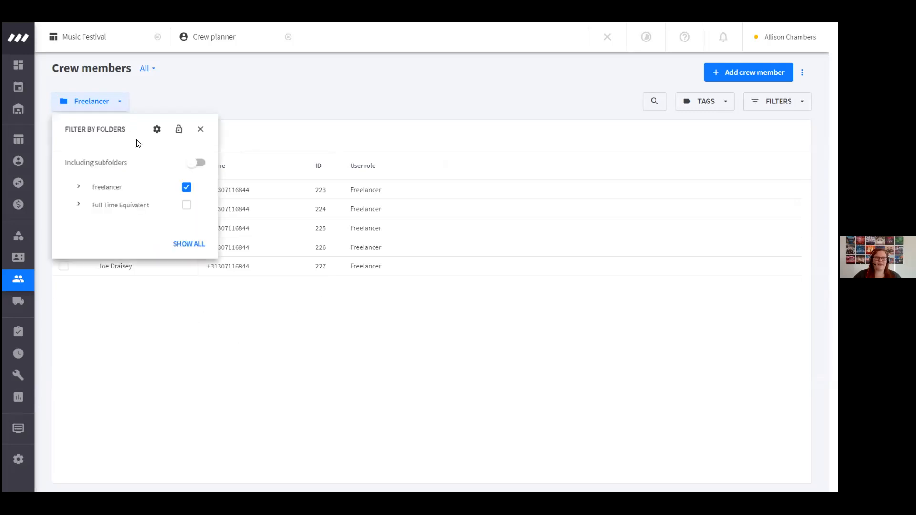
left_click(192, 191)
left_click(260, 348)
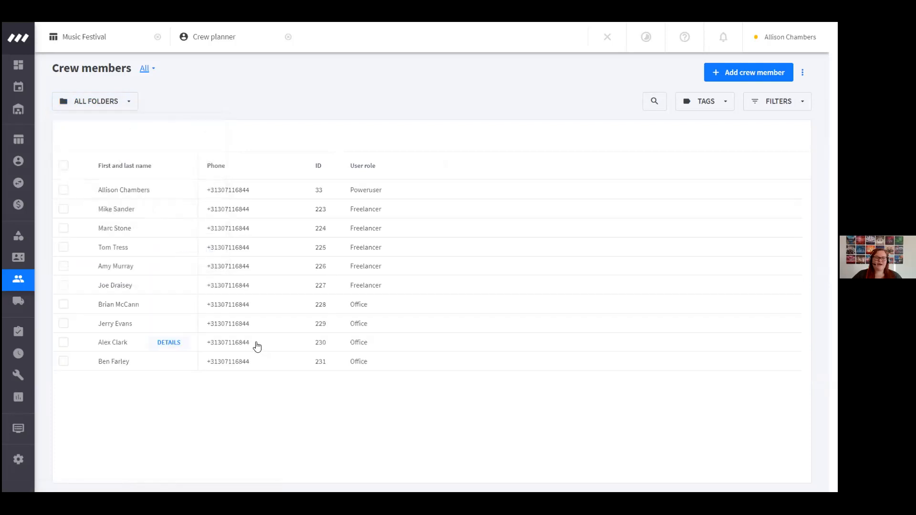
Examine the timeline of all crew members in an enlarged view and the details of the poweruser crew member
left_click(63, 165)
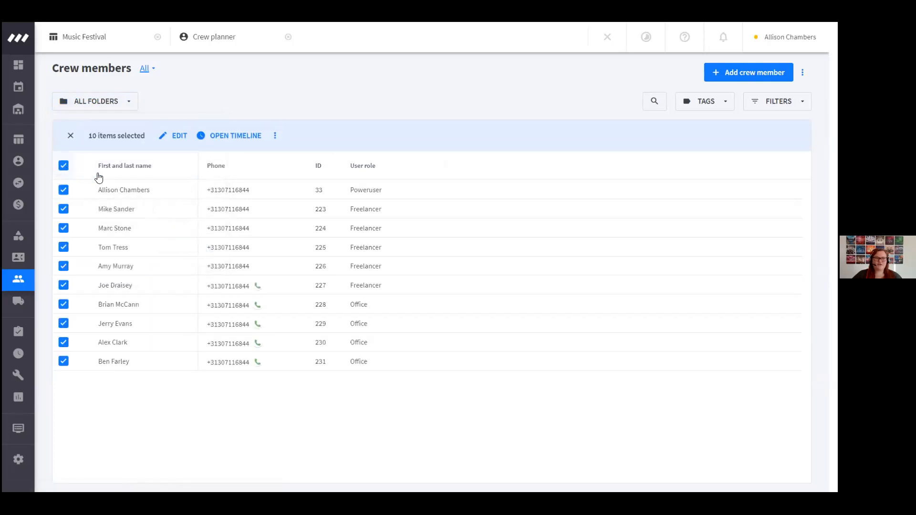
left_click(220, 138)
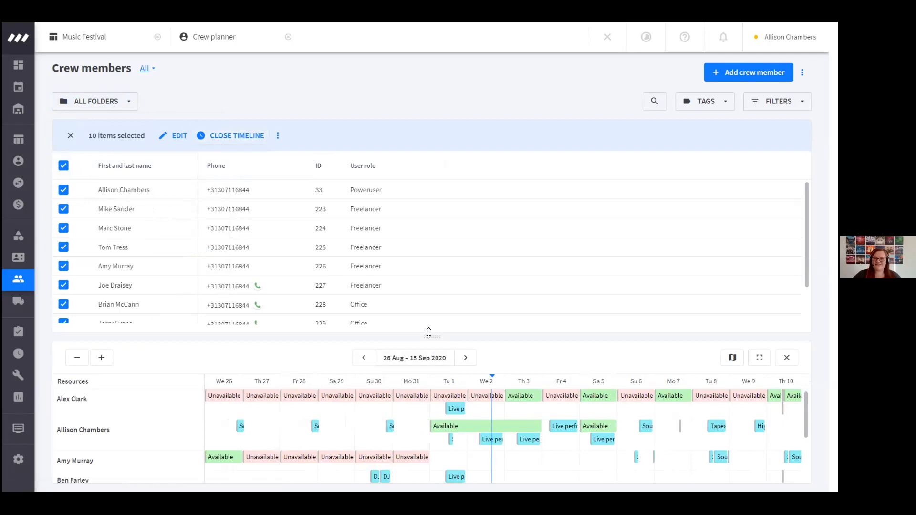
left_click_drag(431, 335, 441, 213)
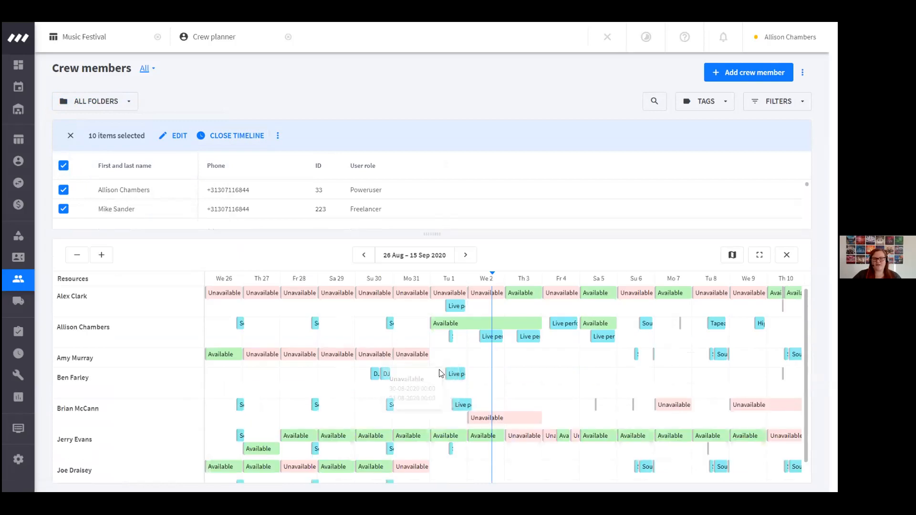
mouse_move(454, 374)
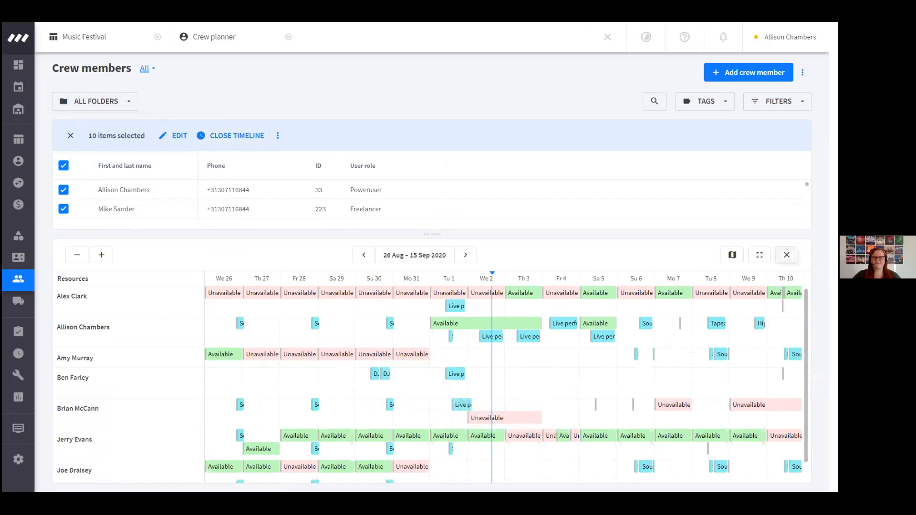
left_click(786, 254)
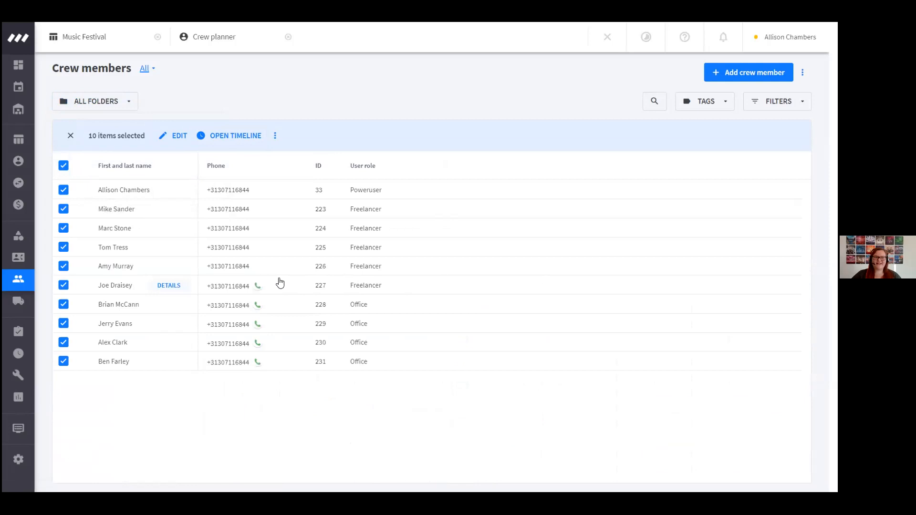
left_click(167, 191)
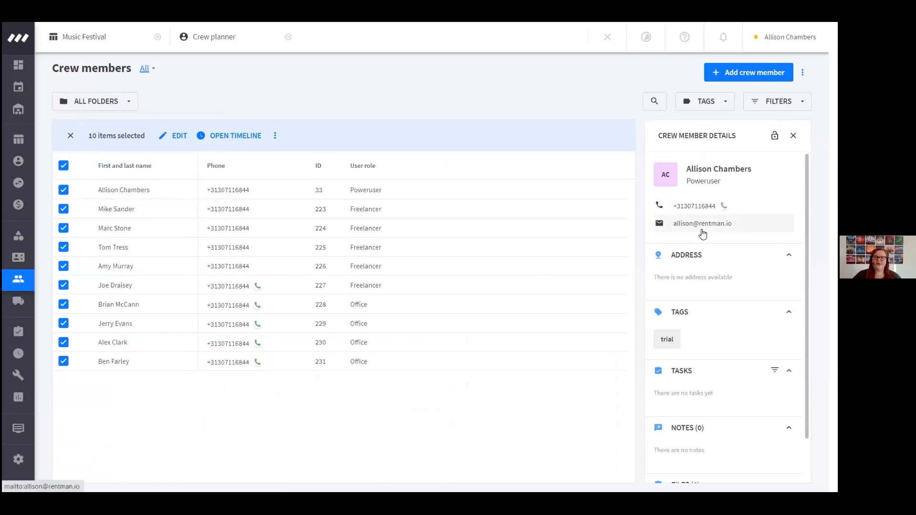
scroll(725, 367, "down", 1)
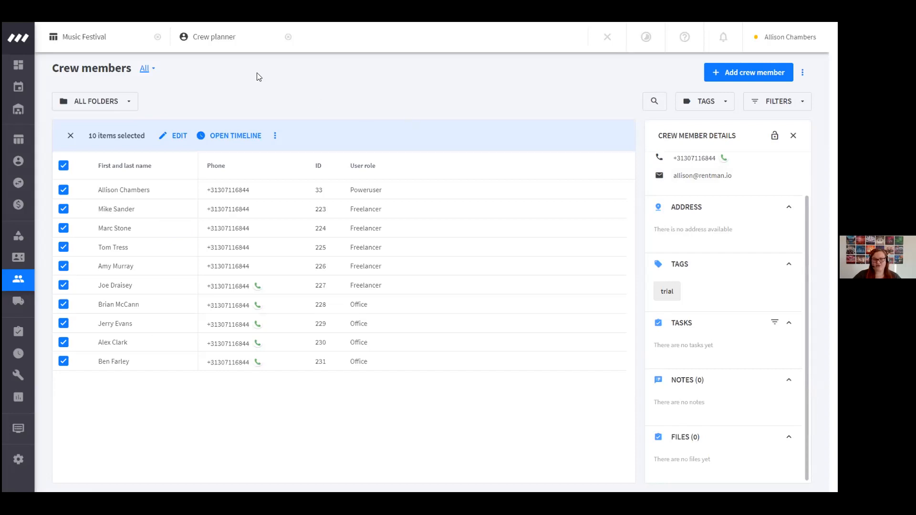
Review the default settings of the Light technician (Fixed Rate) function in the Music Festival project's crew and transport section
left_click(119, 38)
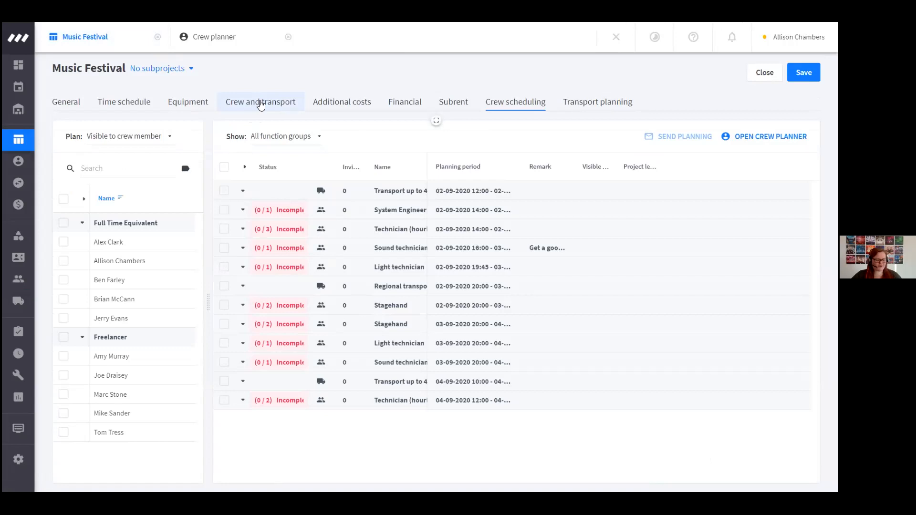
left_click(261, 105)
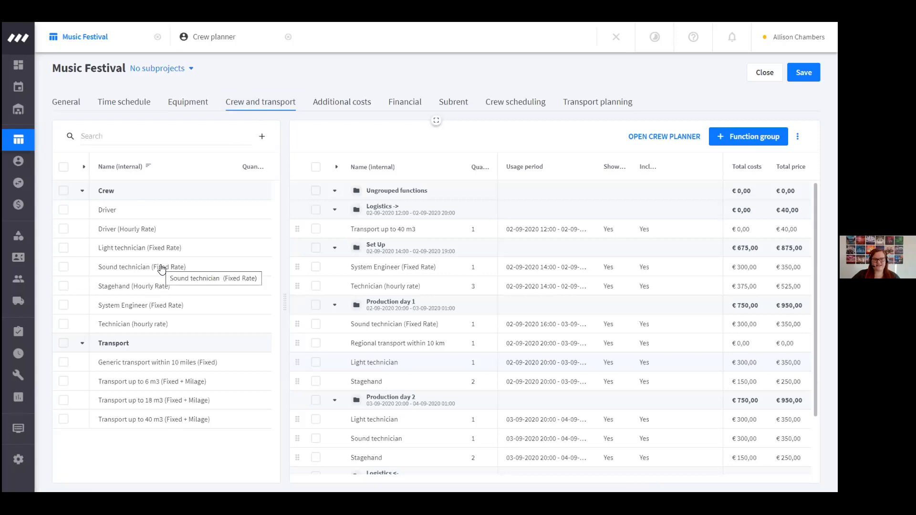
left_click(65, 247)
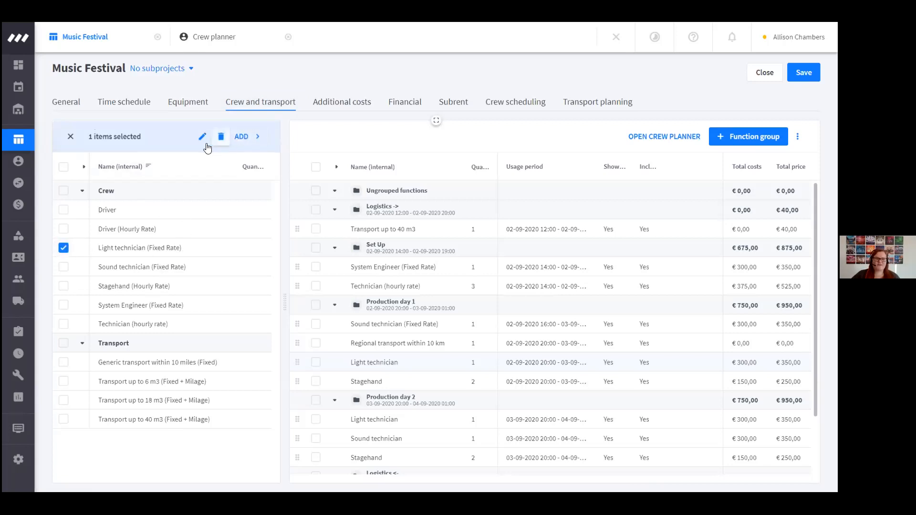
left_click(202, 138)
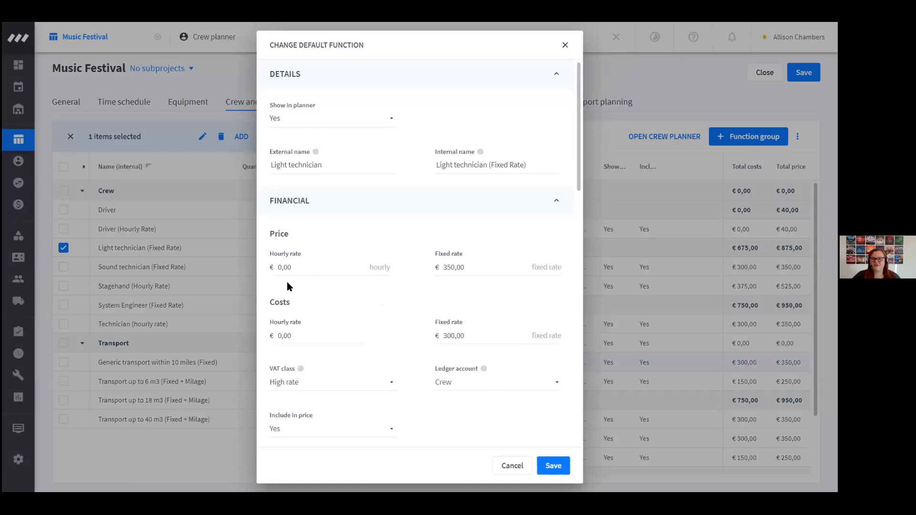
left_click(512, 466)
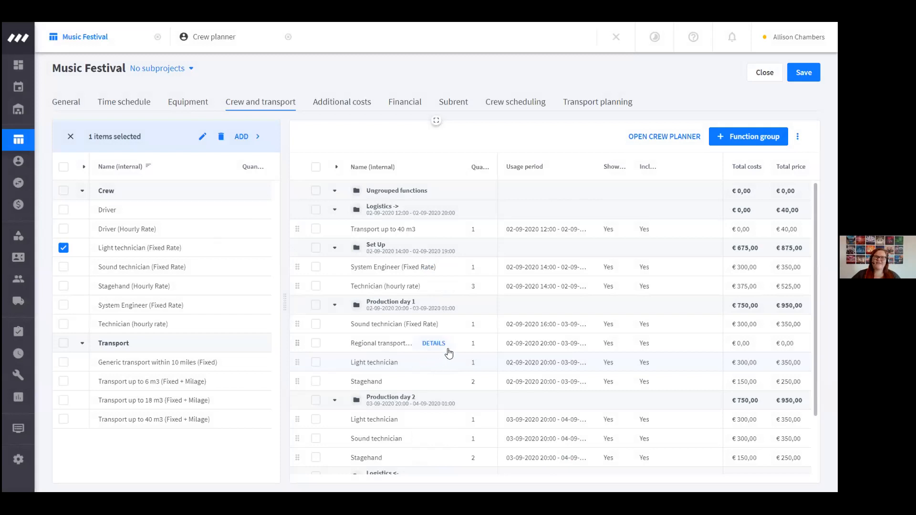
left_click(514, 109)
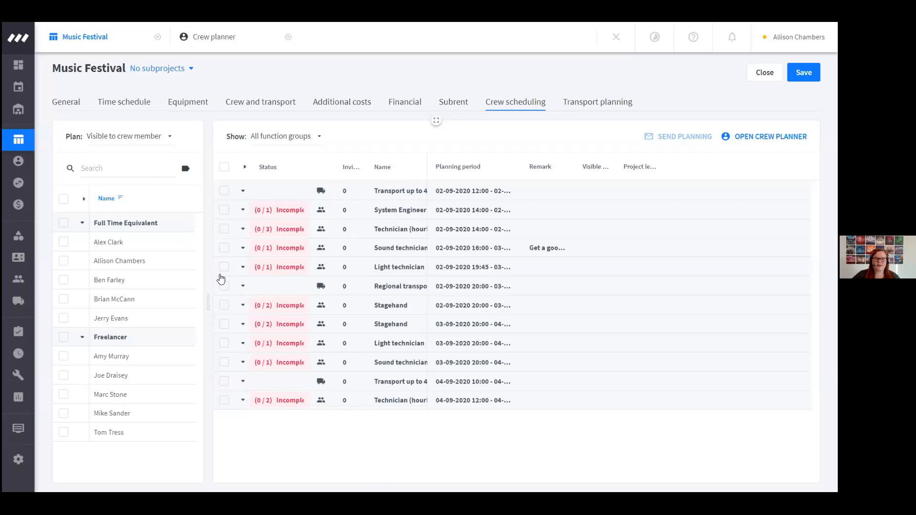
left_click(224, 268)
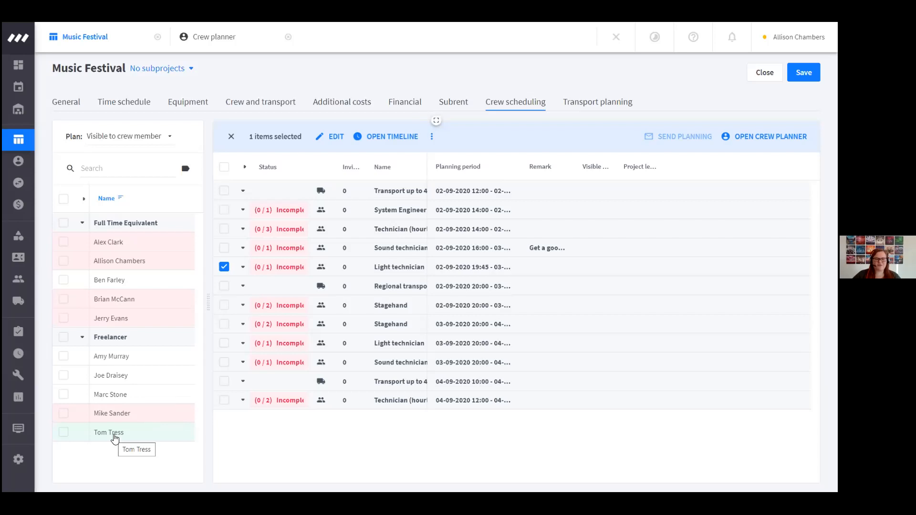
left_click(115, 432)
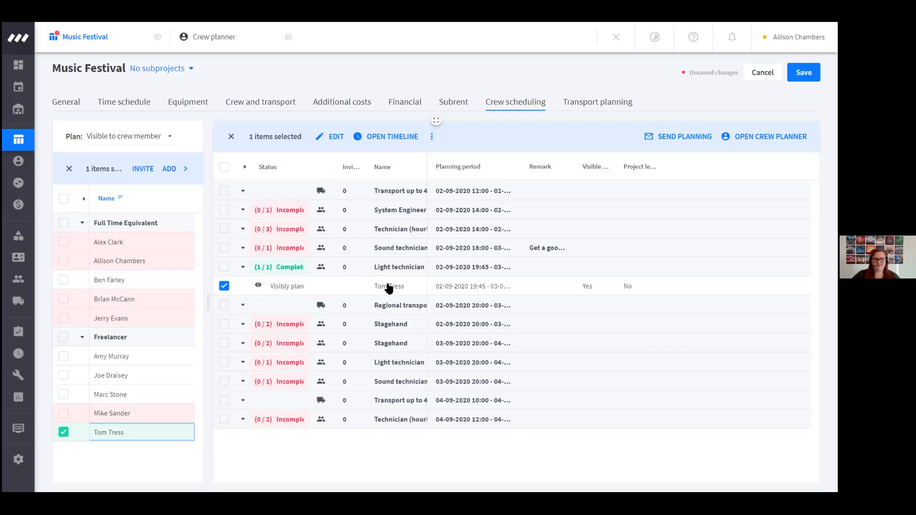
Show the newly assigned freelancer's planning in My schedule by entering the crew member's name in the planning filter
mouse_move(29, 112)
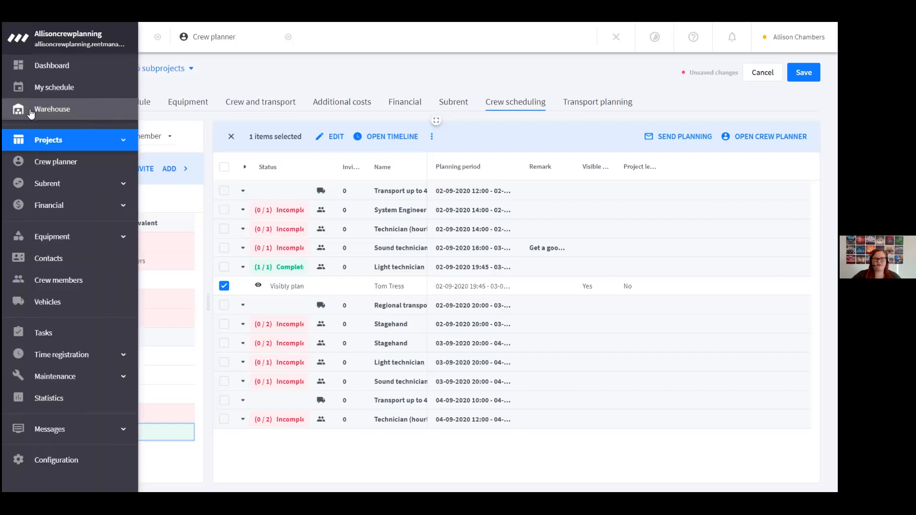
left_click(49, 89)
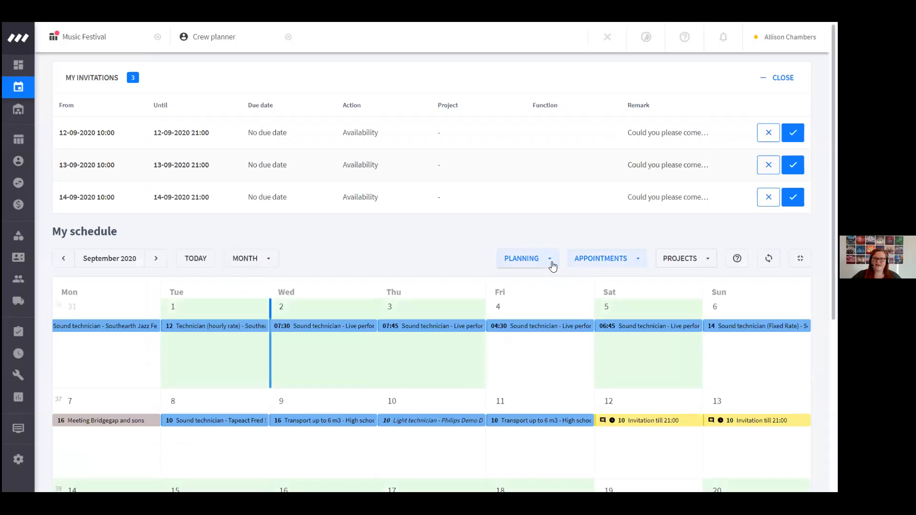
left_click(551, 262)
left_click_drag(419, 194, 266, 186)
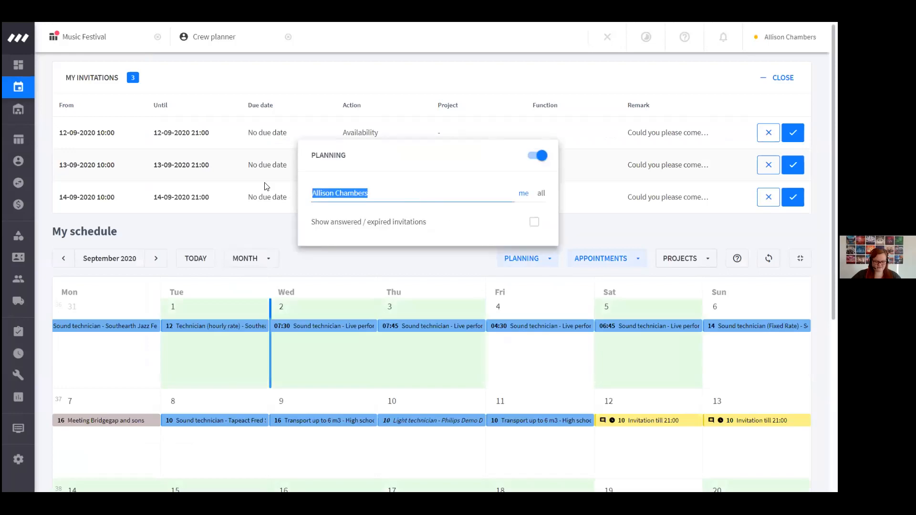
type("tom")
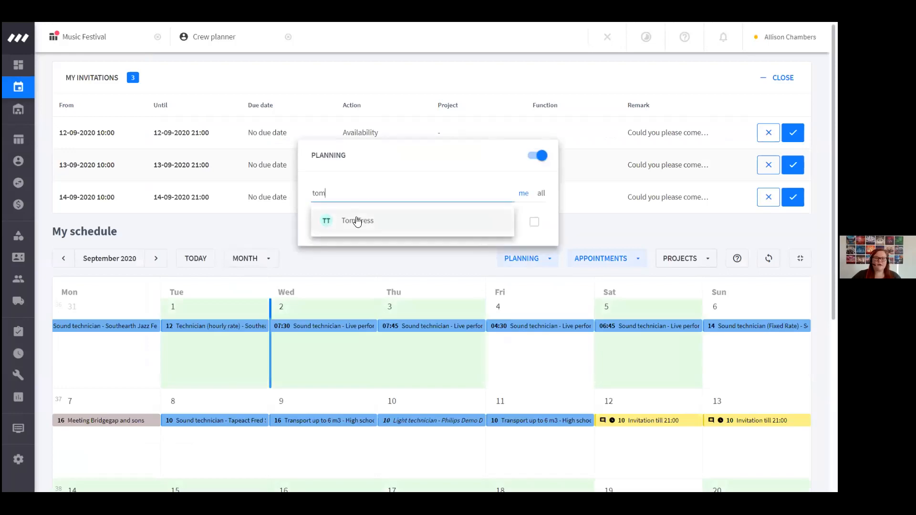
left_click(357, 221)
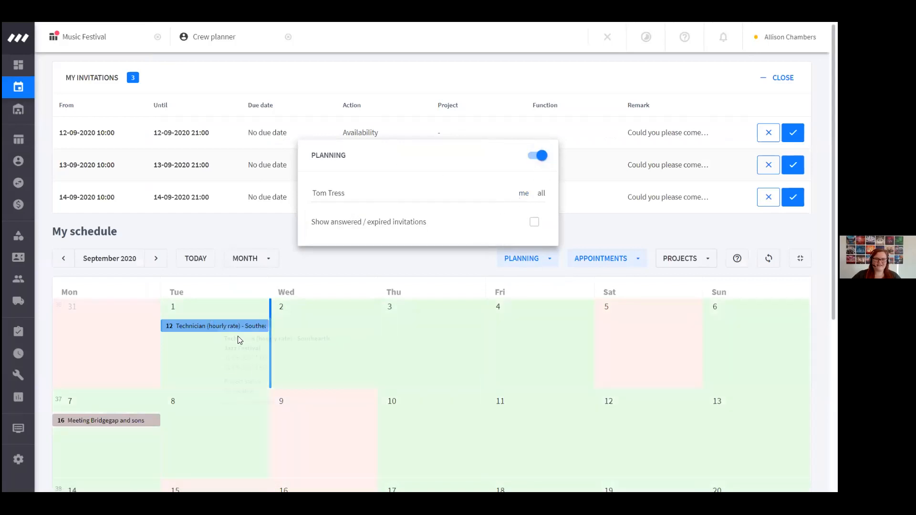
Examine the freelancer's planning and availability for September 2020 and for October 2020
scroll(442, 367, "down", 2)
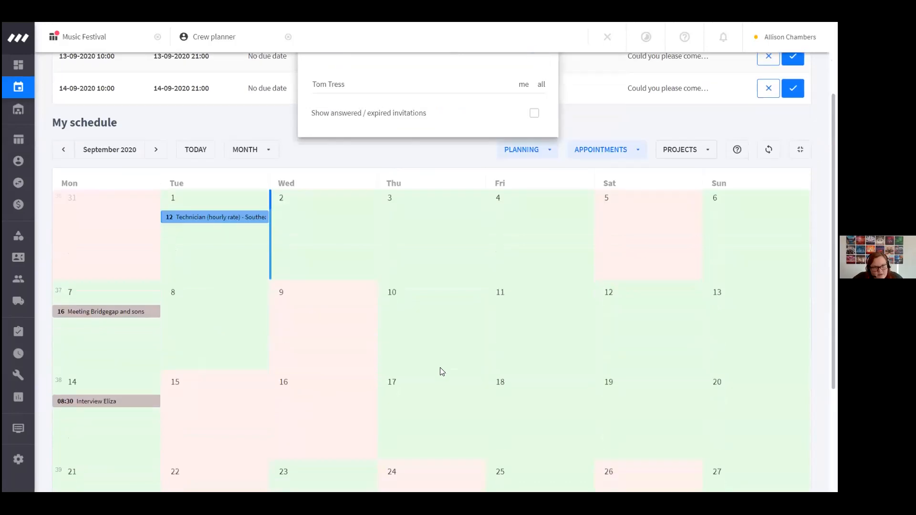
scroll(440, 368, "down", 3)
scroll(293, 264, "up", 4)
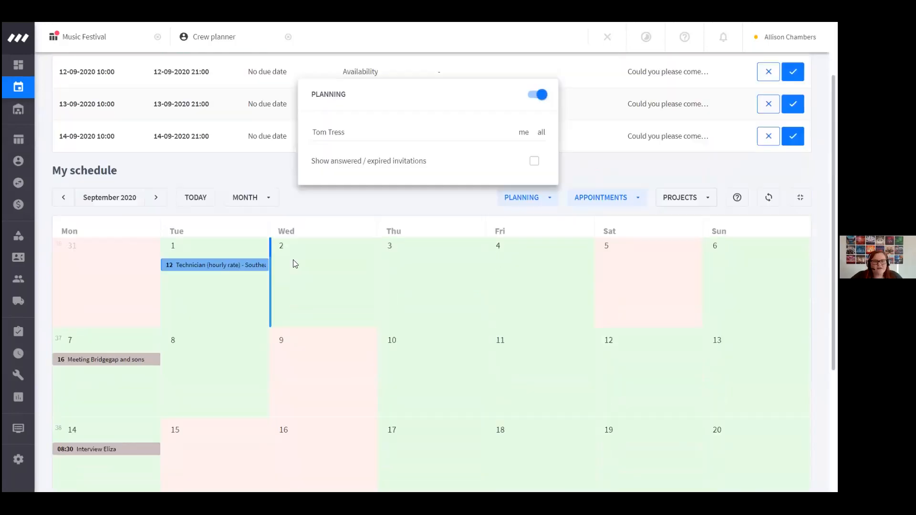
left_click(157, 210)
scroll(357, 341, "up", 1)
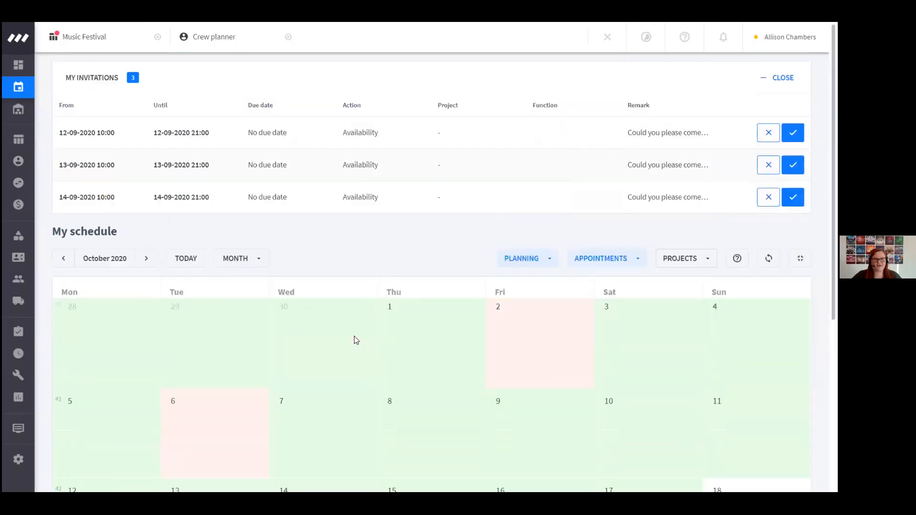
Check the Music Festival project in the crew planner and the freelancer's Light technician assignment in its crew scheduling
scroll(355, 340, "down", 5)
scroll(353, 339, "up", 4)
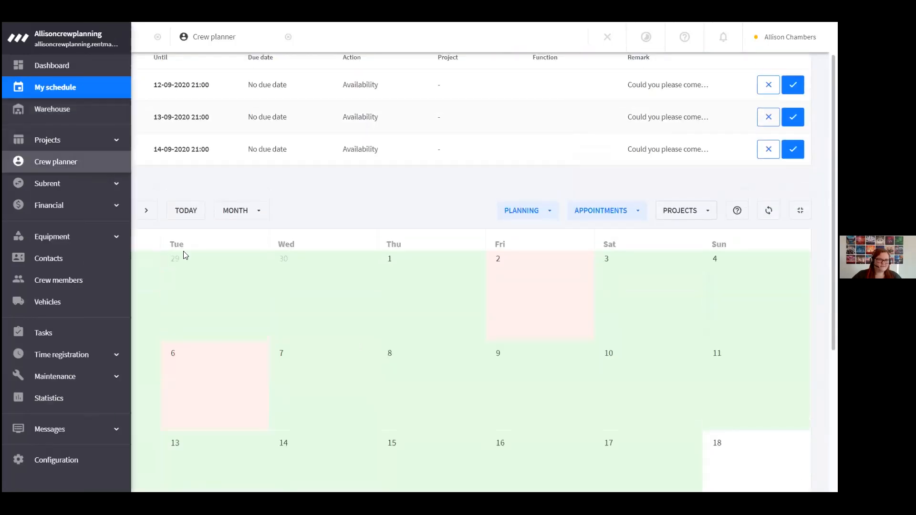
left_click(229, 36)
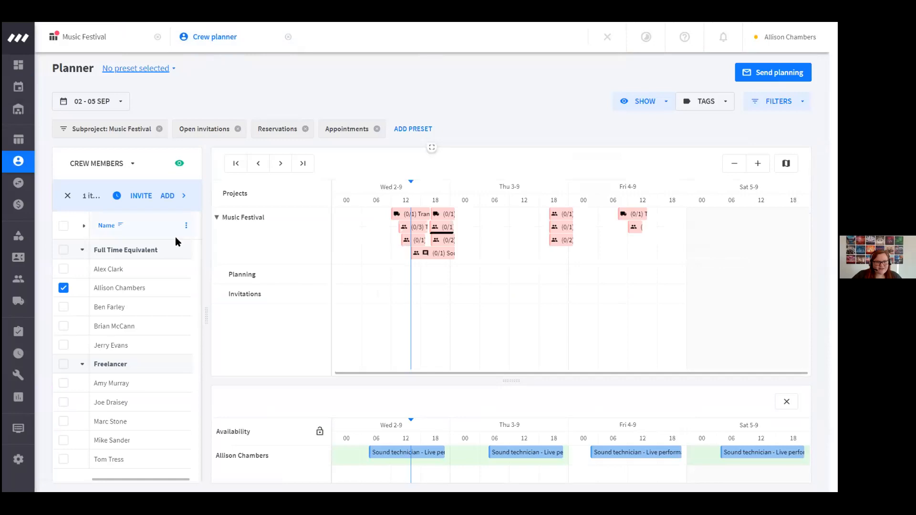
left_click(105, 36)
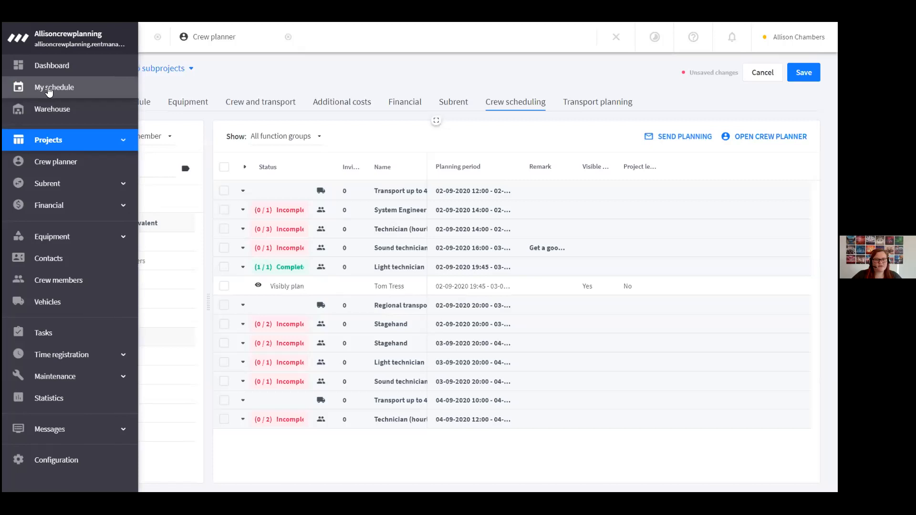
Check the planning filter in My schedule and review the freelancer's September 2020 planning
left_click(49, 90)
left_click(541, 263)
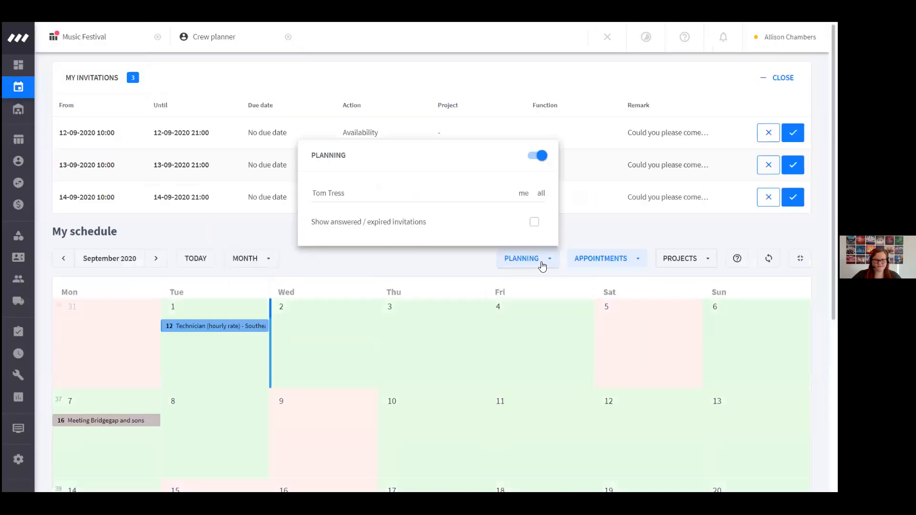
left_click(585, 213)
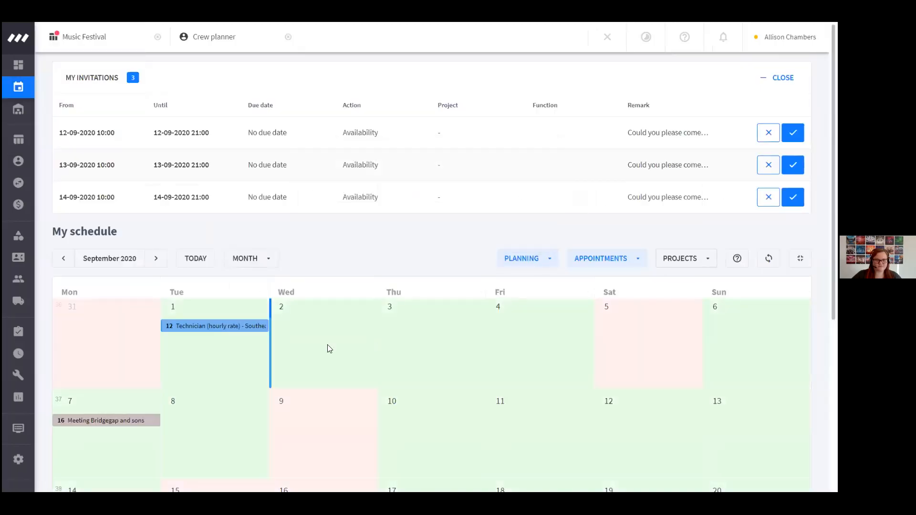
scroll(293, 339, "down", 1)
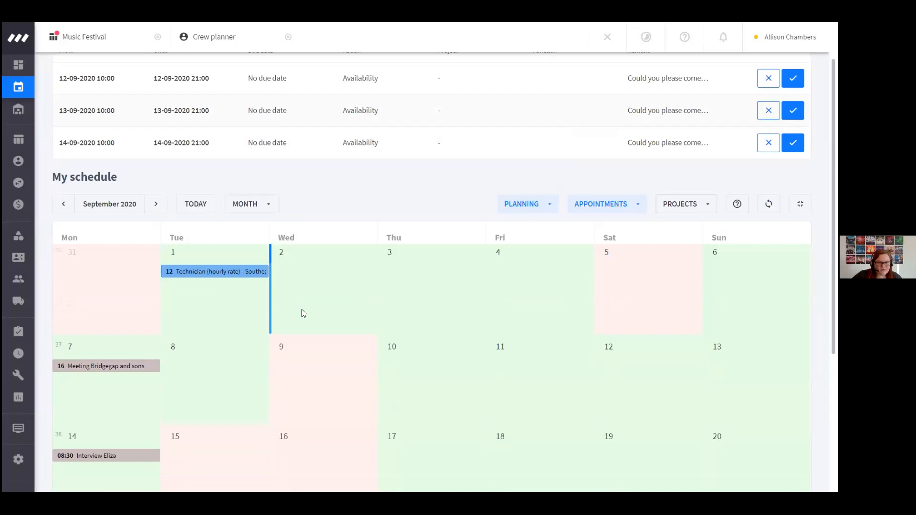
scroll(304, 313, "up", 1)
In the Music Festival's crew scheduling, make the freelancer's Light technician planning invisible to the crew member
left_click(214, 37)
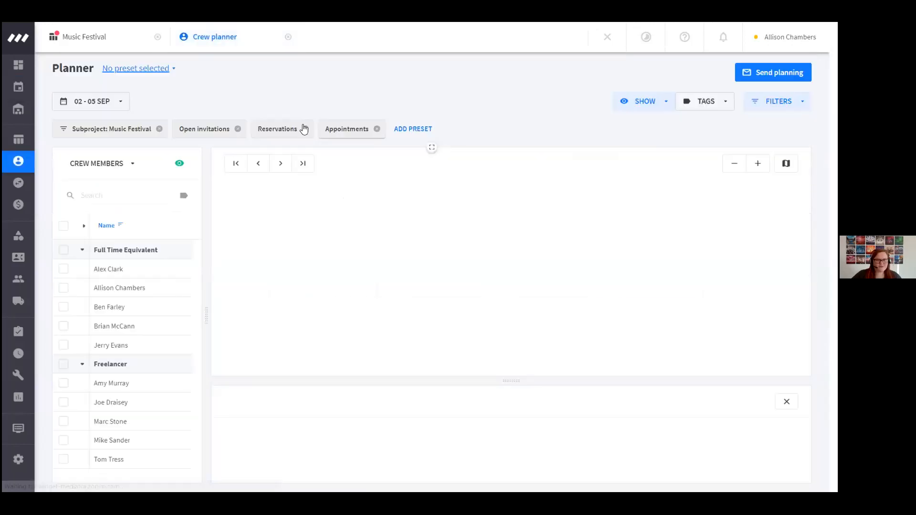
left_click(91, 37)
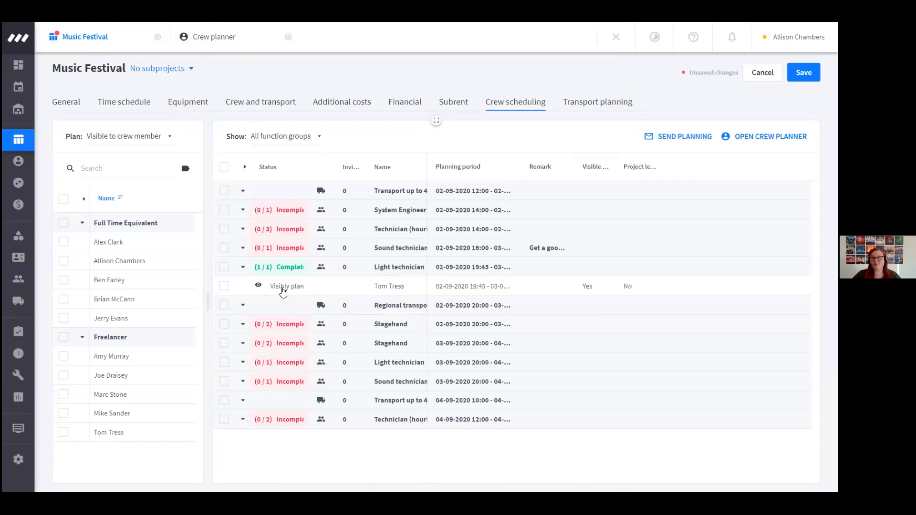
left_click(224, 286)
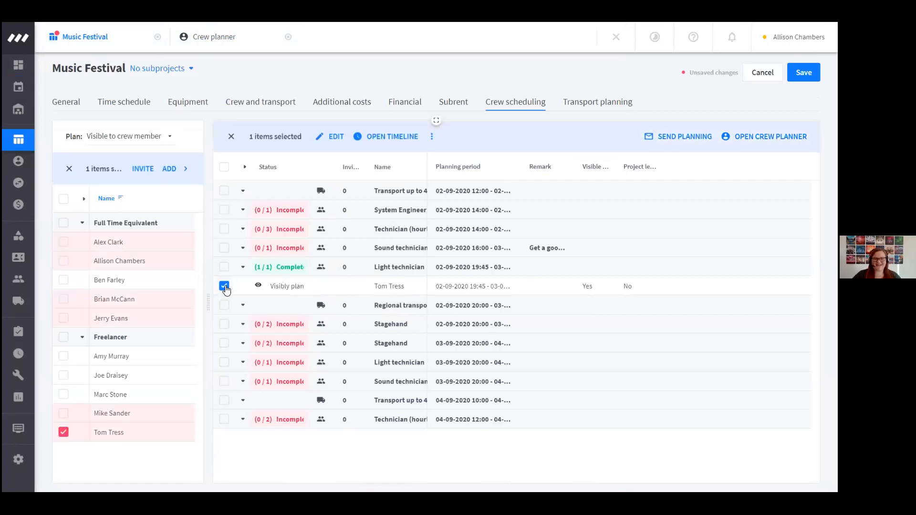
left_click(430, 136)
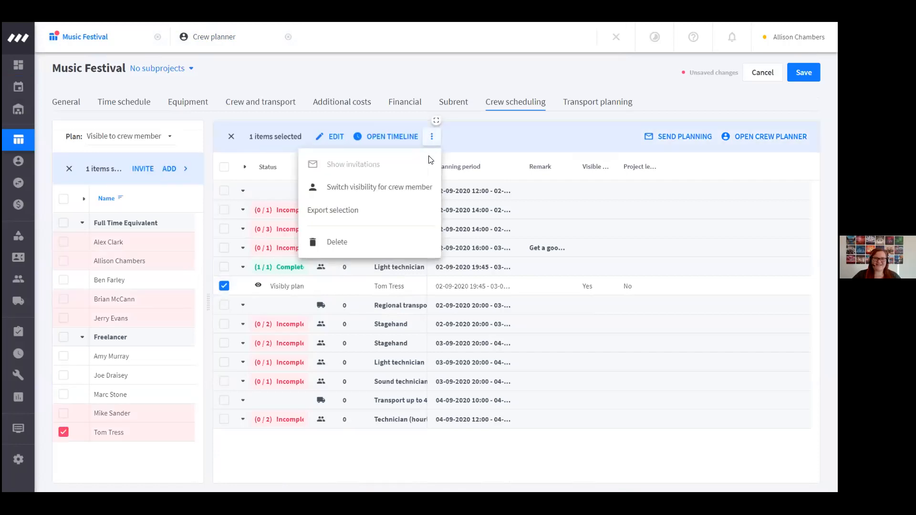
left_click(409, 190)
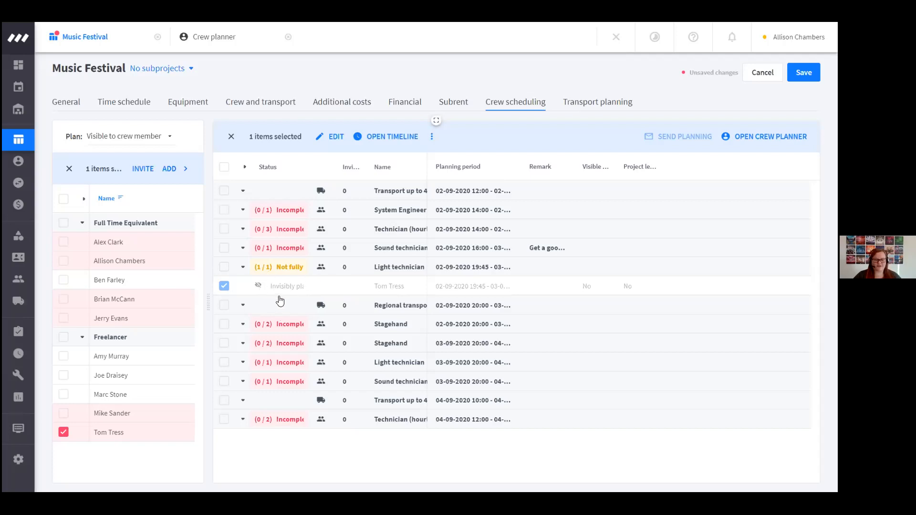
Switch the freelancer's Light technician planning back to visible for the crew member
left_click(224, 289)
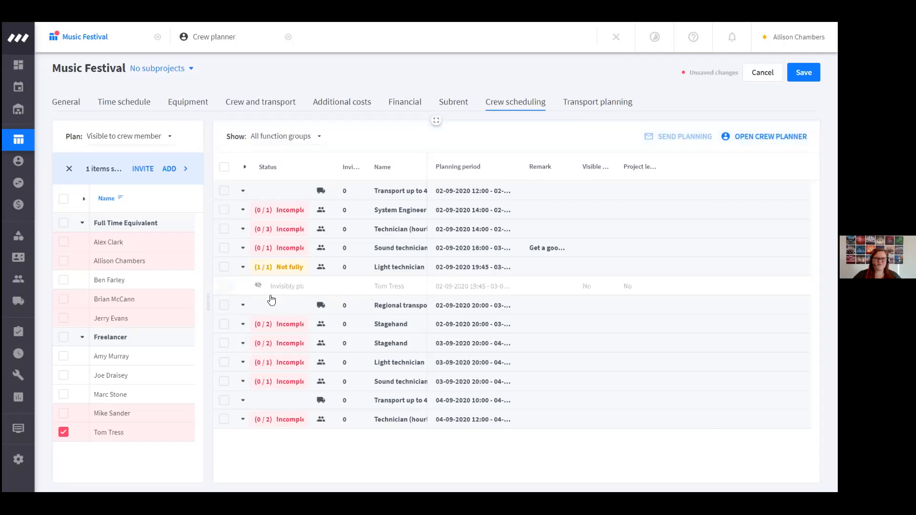
left_click(224, 286)
left_click(432, 142)
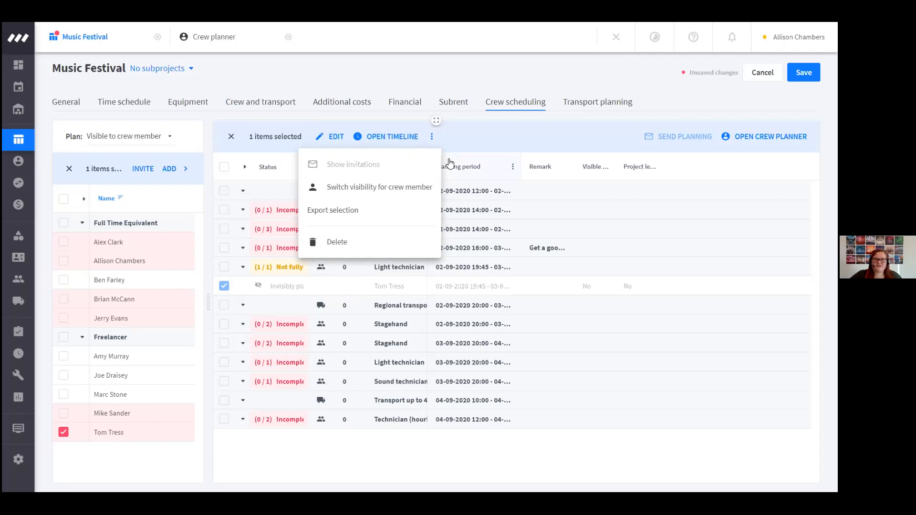
left_click(410, 195)
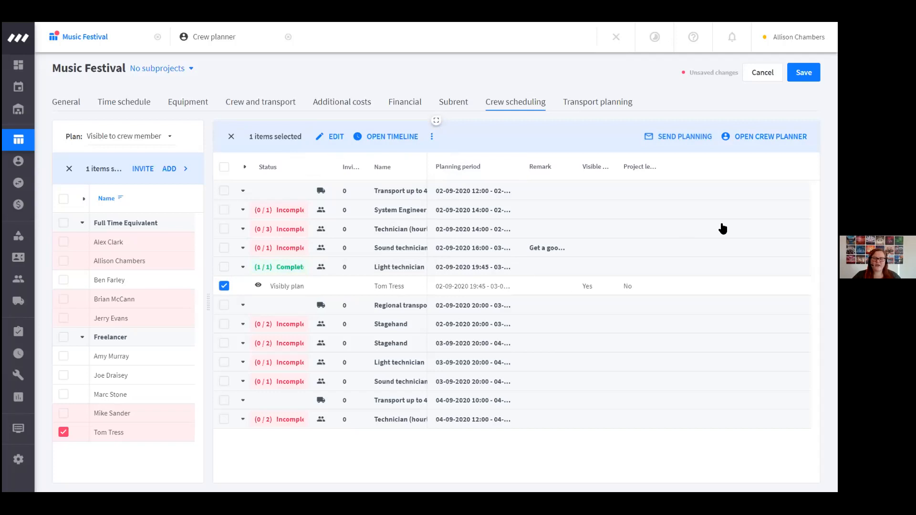
left_click(770, 136)
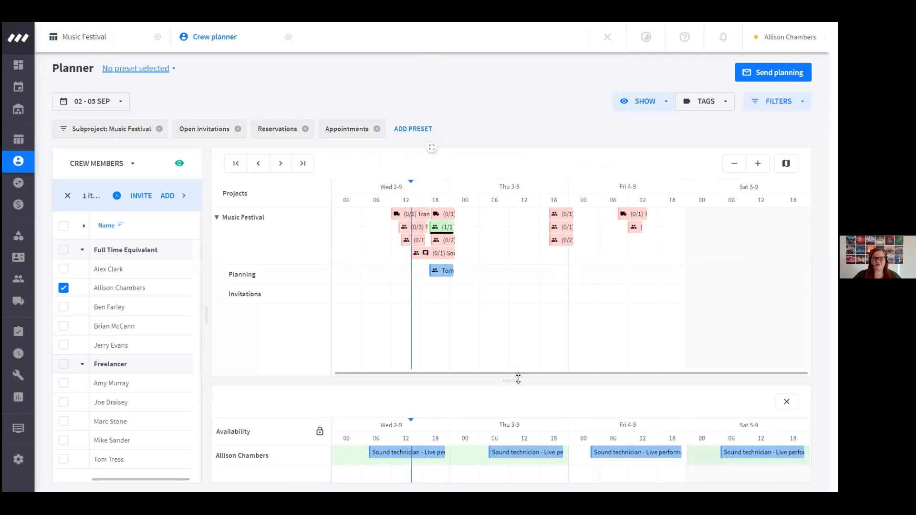
mouse_move(443, 274)
mouse_move(443, 274)
left_mouse_down()
mouse_move(462, 286)
mouse_move(451, 274)
mouse_move(399, 270)
mouse_move(470, 270)
mouse_move(456, 274)
left_mouse_up()
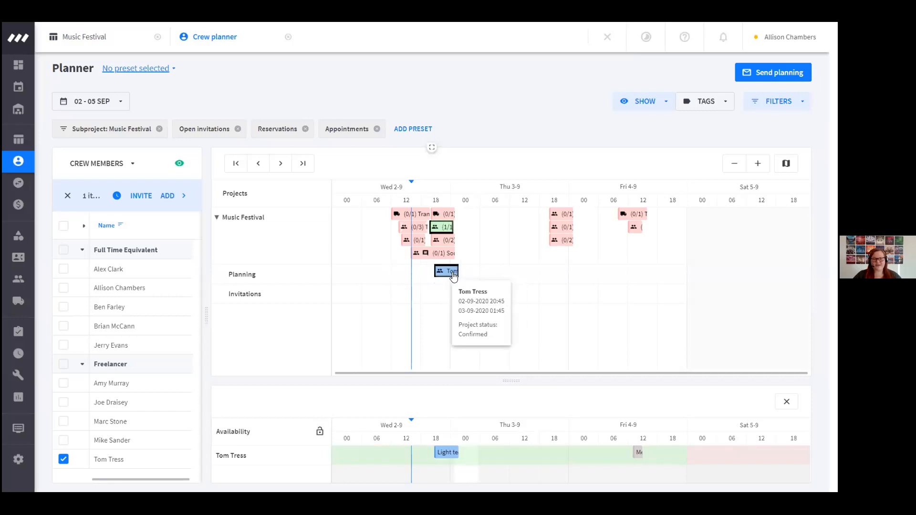
Select all crew members and examine their planning and availability on the availability timeline
left_click_drag(511, 380, 502, 304)
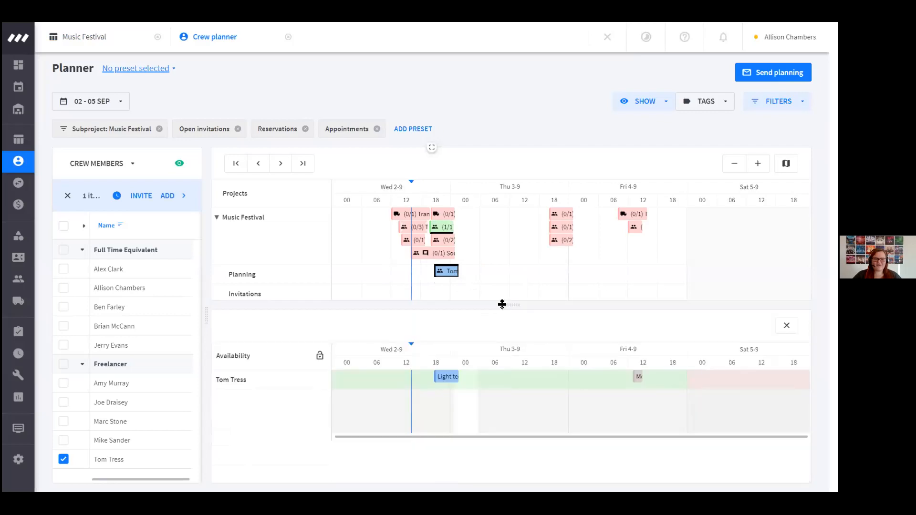
left_click(64, 225)
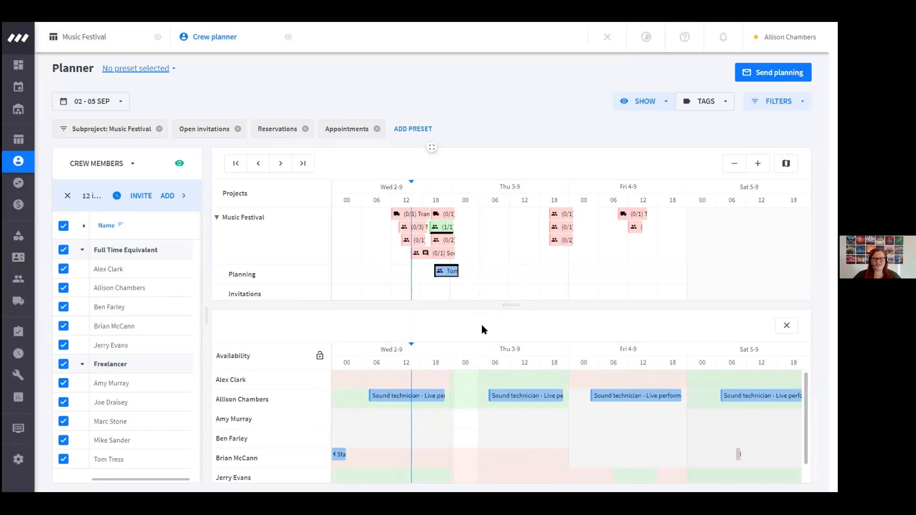
mouse_move(433, 397)
left_click_drag(509, 305, 519, 383)
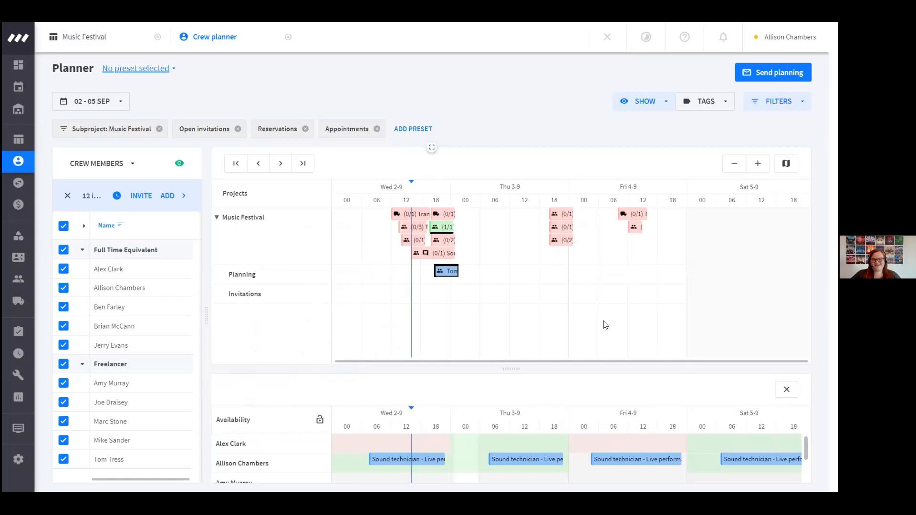
Examine the System Engineer, Technician and Light technician function periods and the freelancer's planned times on Wednesday 2-9
left_click(758, 163)
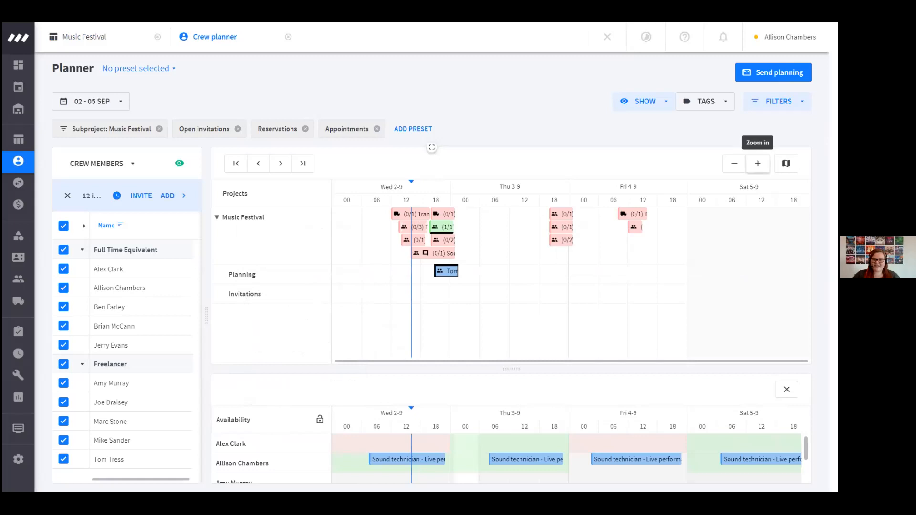
left_click_drag(598, 361, 478, 368)
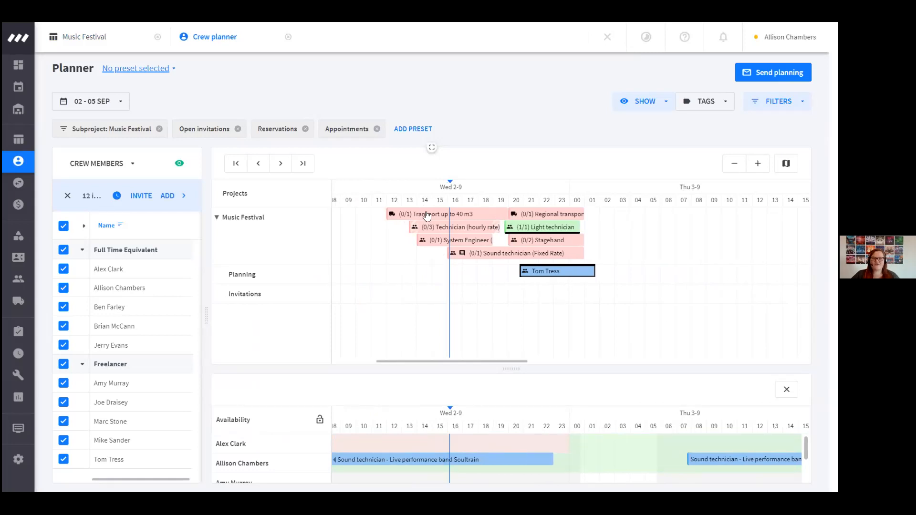
mouse_move(450, 249)
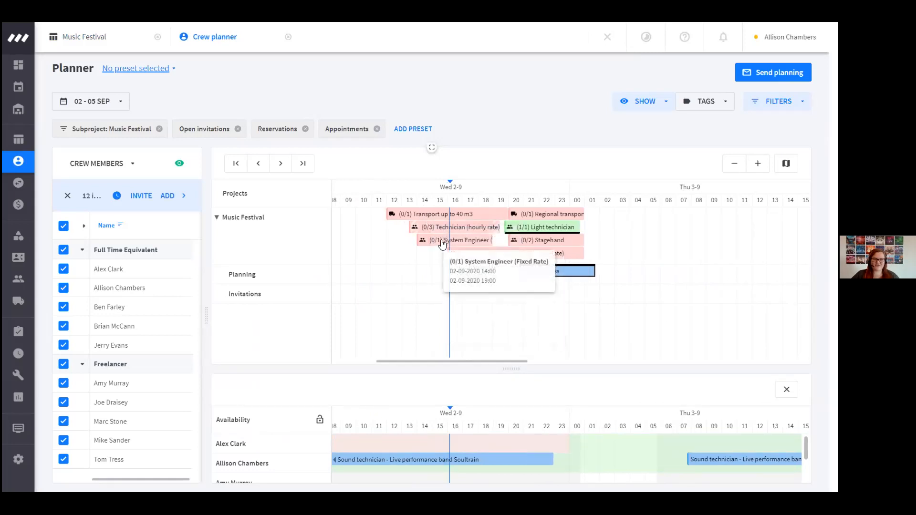
mouse_move(432, 221)
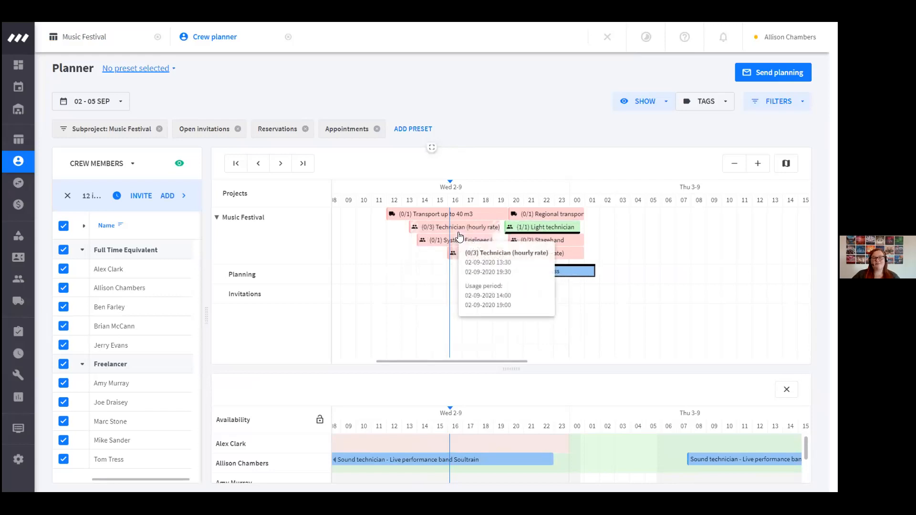
mouse_move(536, 231)
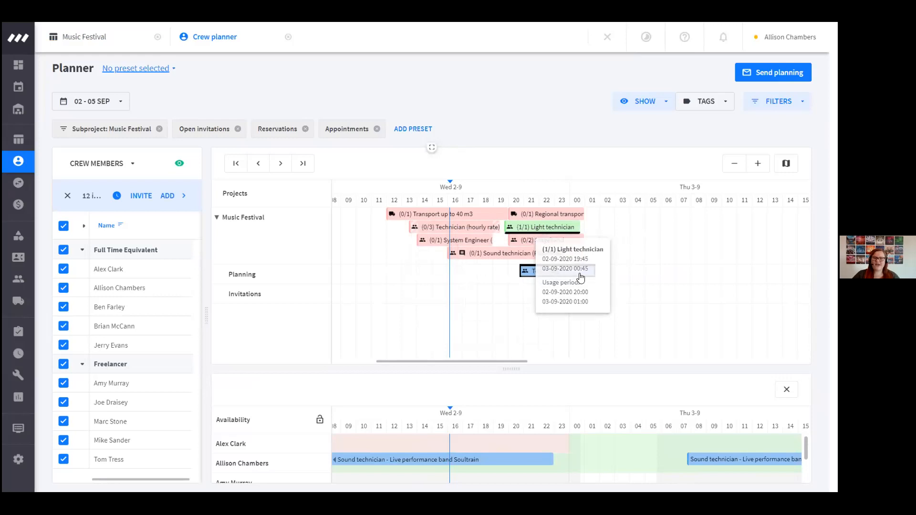
mouse_move(551, 273)
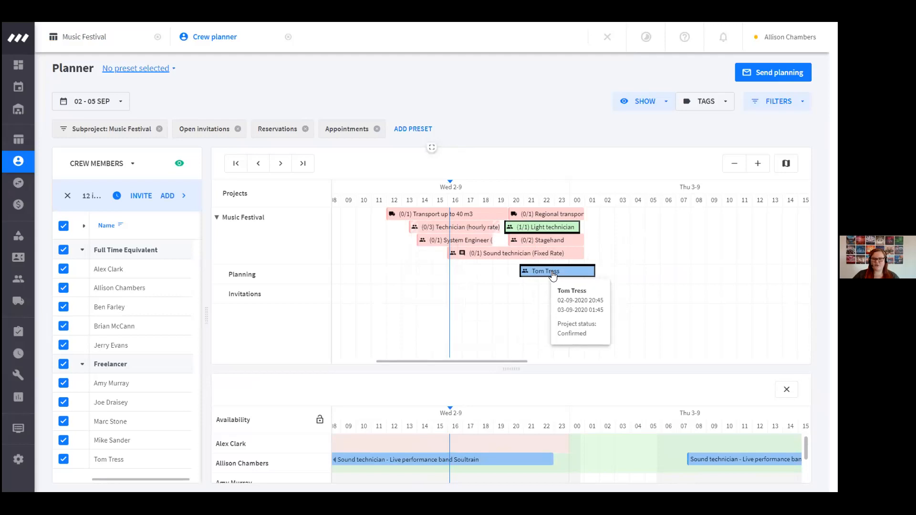
Hide the freelancer's Light technician planning from the crew member on the timeline and make it visible again
right_click(551, 271)
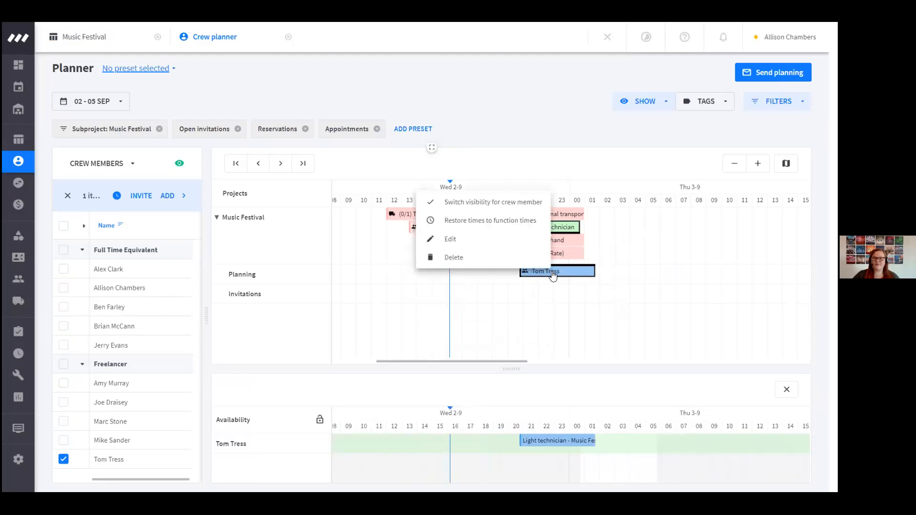
left_click(489, 202)
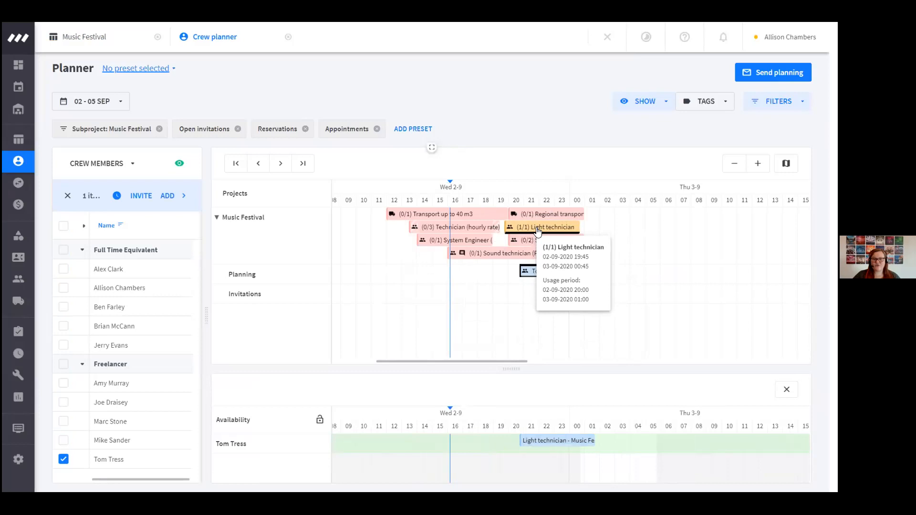
right_click(535, 279)
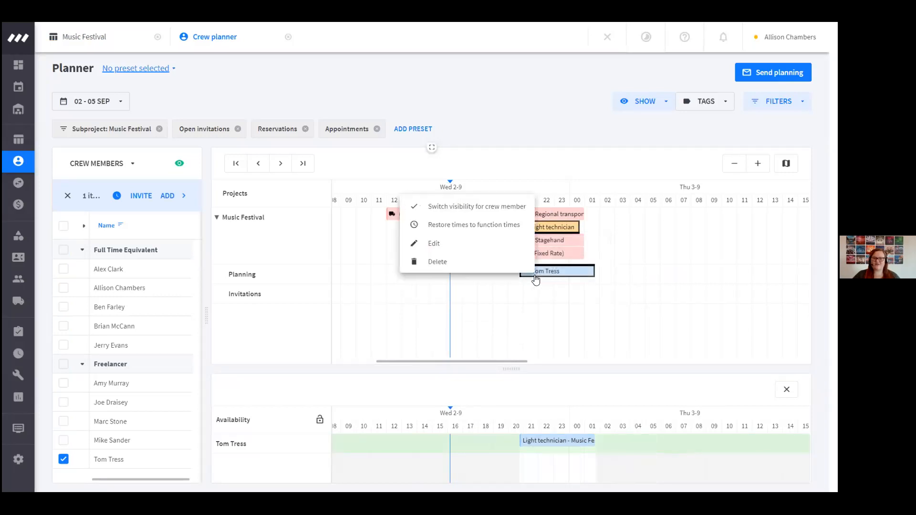
left_click(492, 214)
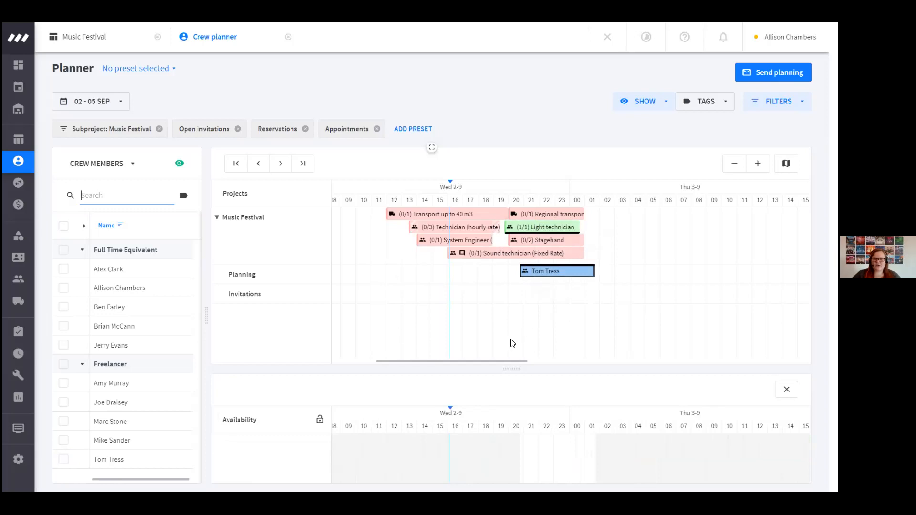
Select the Sound technician (Fixed Rate) function and filter the crew members by the soundtechnician tag
left_click(488, 257)
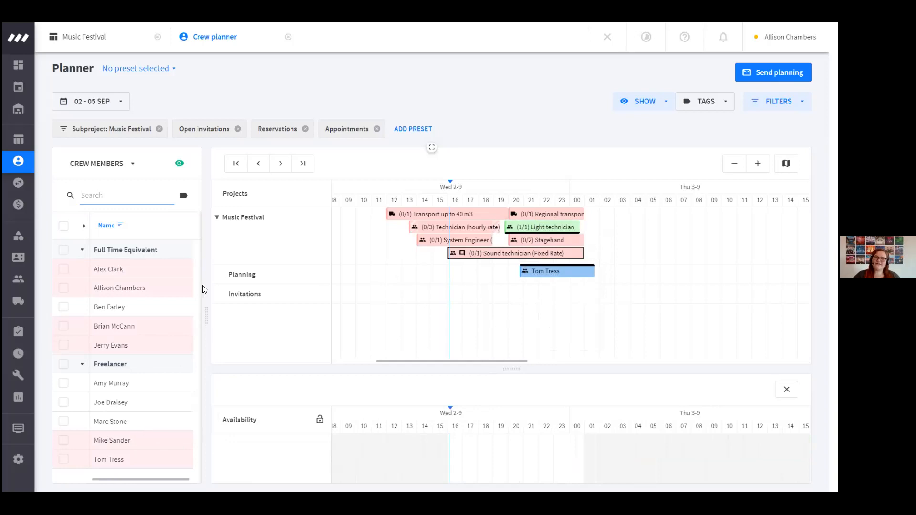
left_click(184, 197)
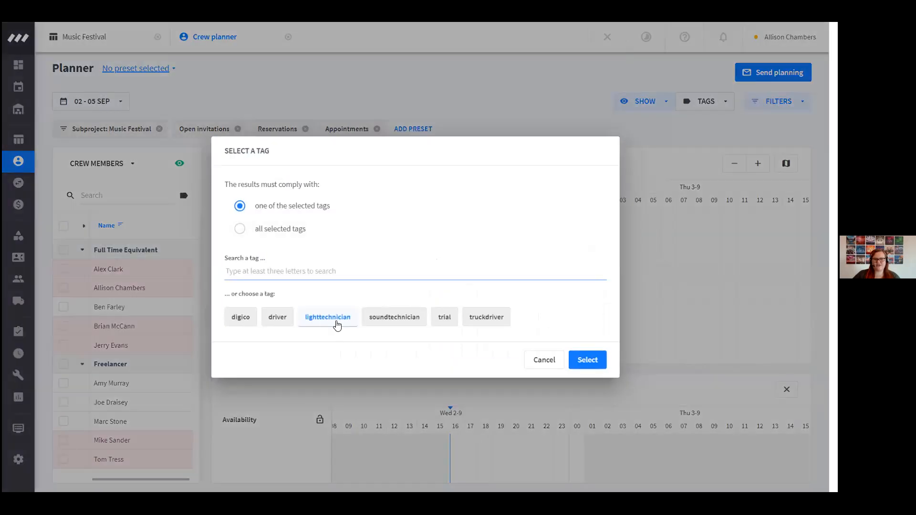
left_click(386, 322)
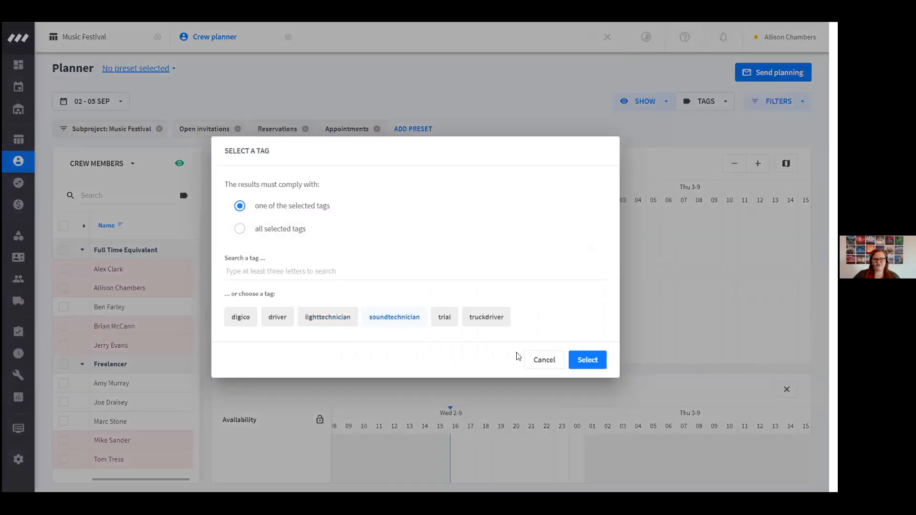
left_click(587, 362)
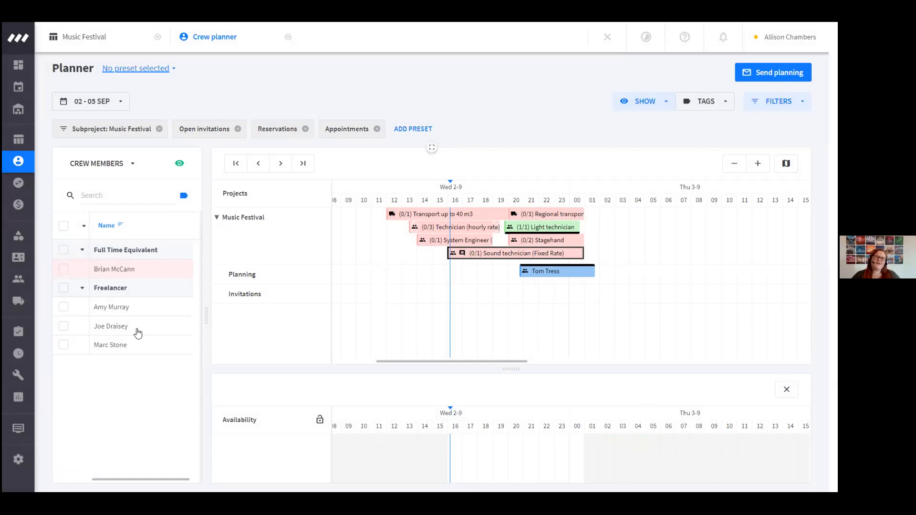
Try to invite the three available freelancers for Wednesday's Sound technician (Fixed Rate) function and clear their selection
mouse_move(471, 257)
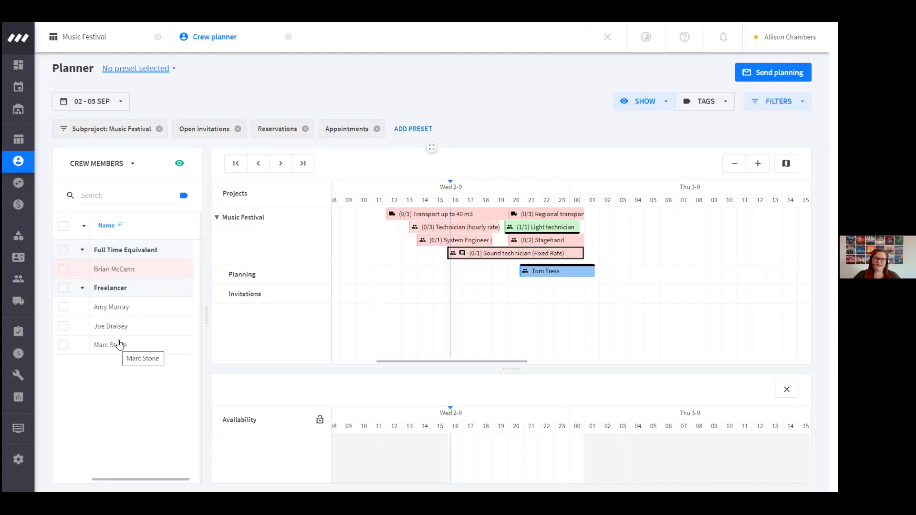
left_click(63, 306)
left_click(63, 325)
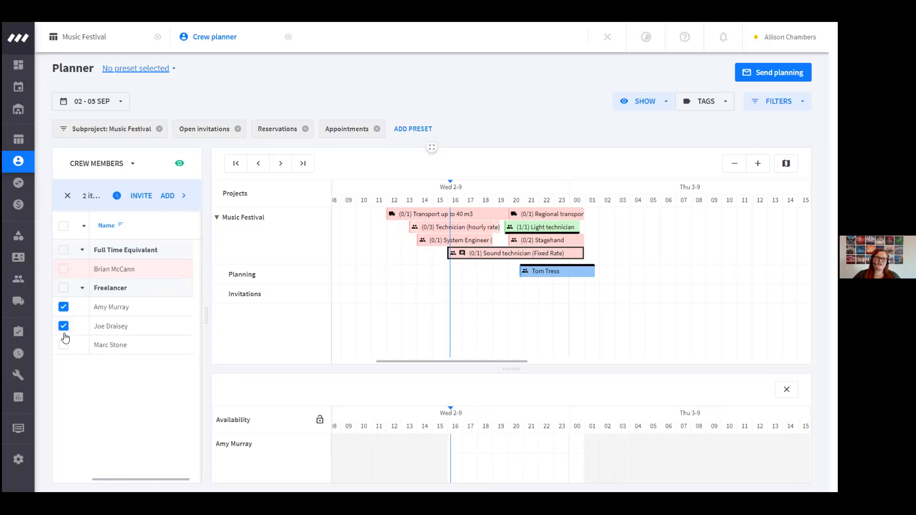
left_click(64, 345)
left_click(141, 196)
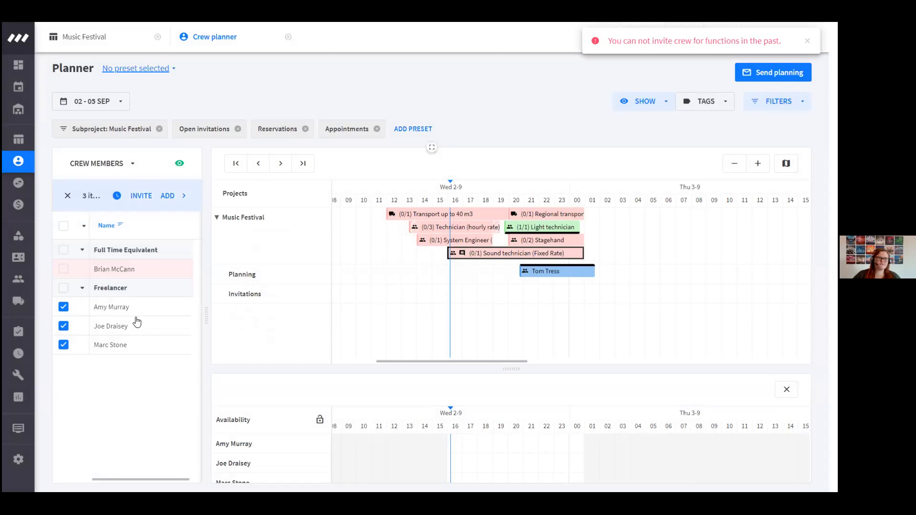
left_click(62, 292)
left_click(63, 289)
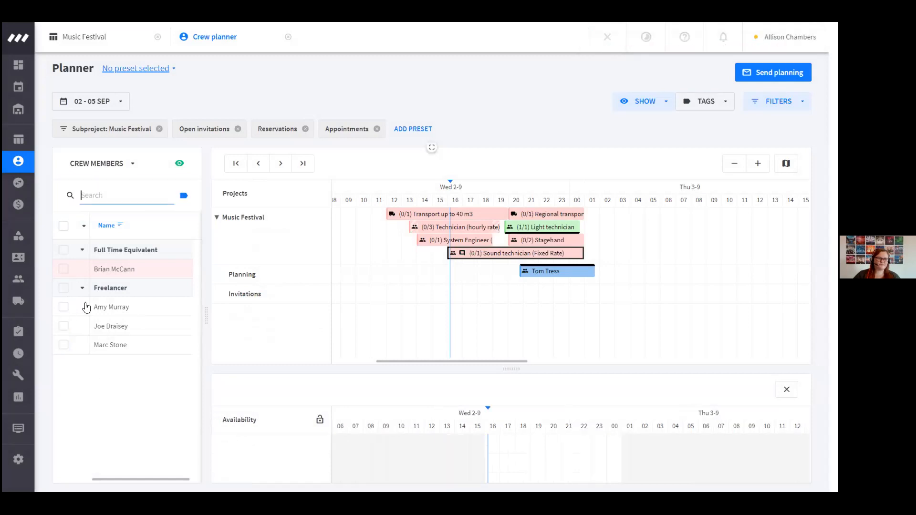
left_click(461, 243)
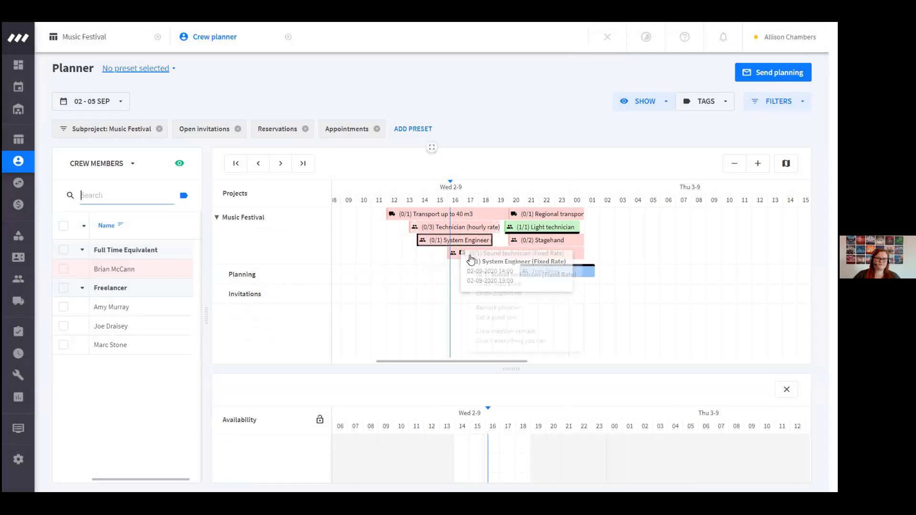
left_click(469, 258)
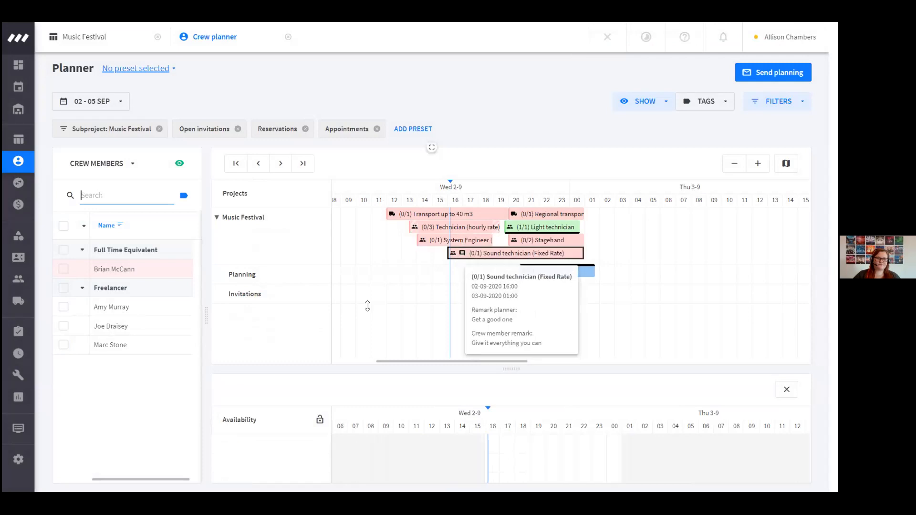
Select the three available freelancers and start an invitation for the Sound technician function on Thursday 3-9
left_click(64, 307)
left_click(63, 326)
left_click(64, 344)
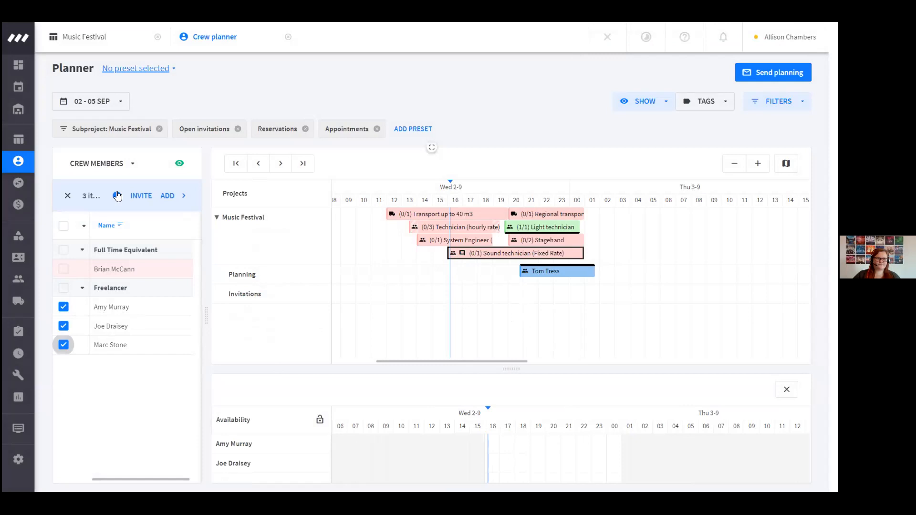
left_click(140, 196)
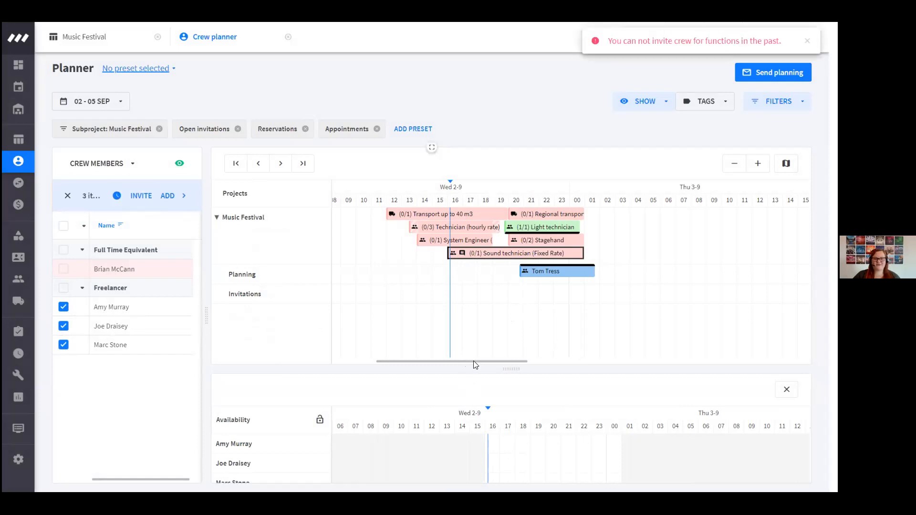
scroll(561, 351, "right", 10)
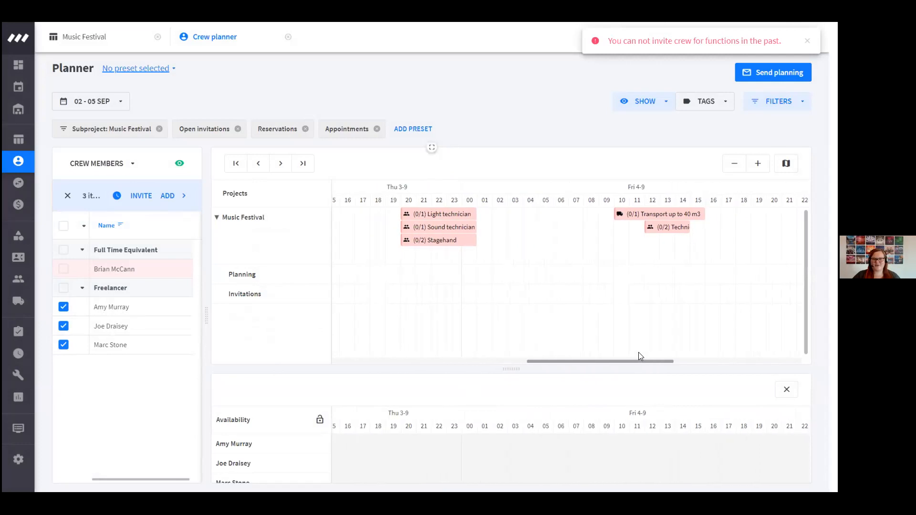
left_click(399, 233)
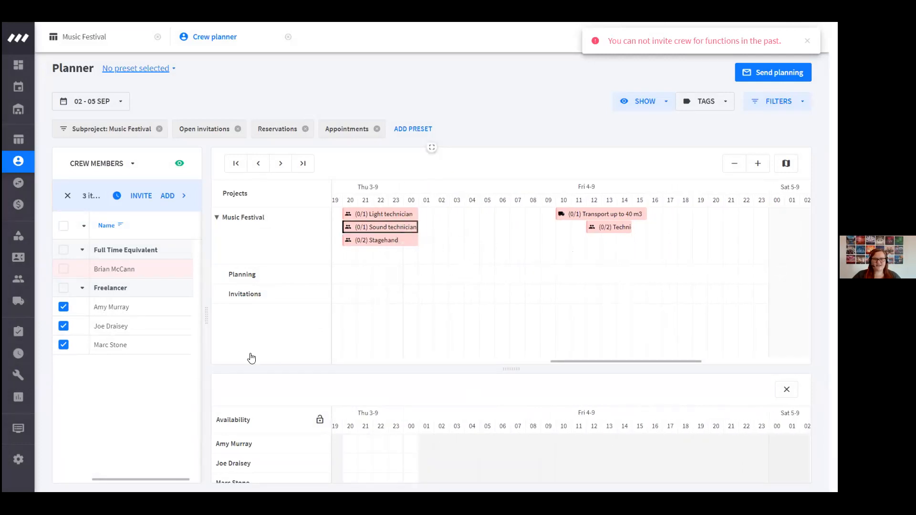
left_click(142, 196)
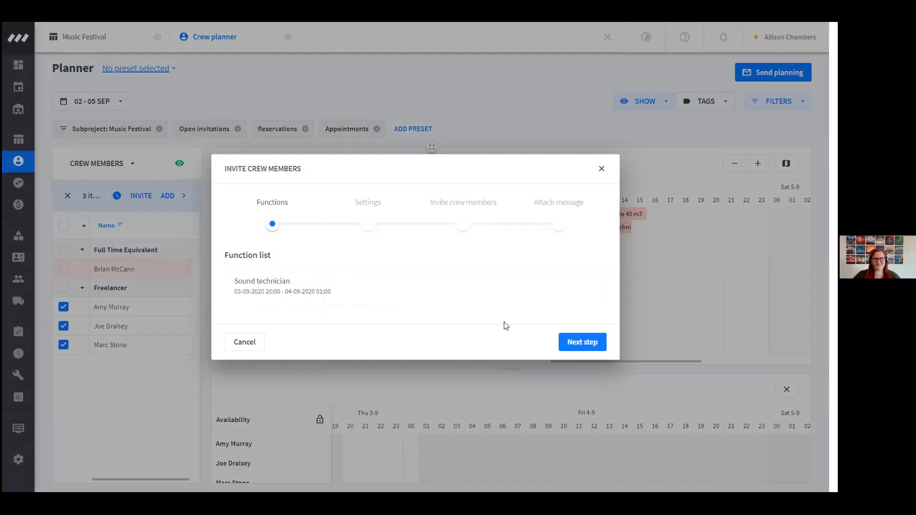
Set the invitation type to Request availability for times of function and keep No due date
left_click(576, 347)
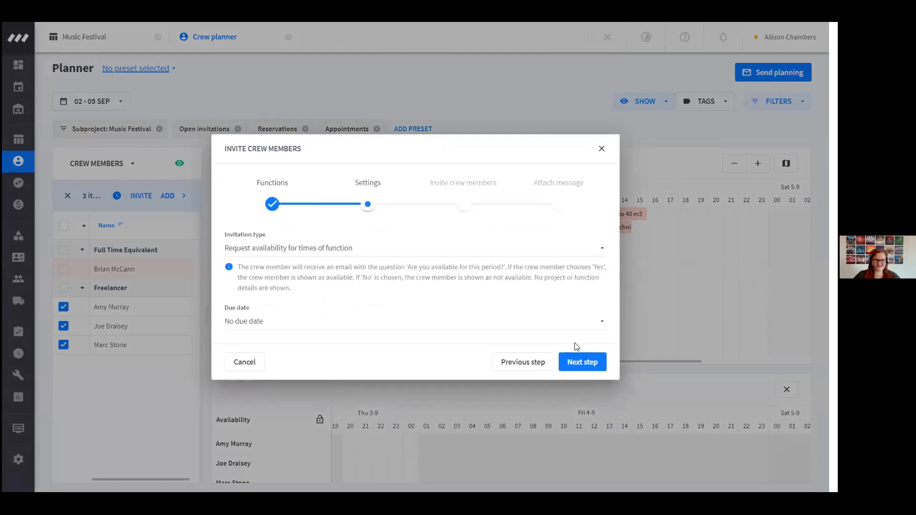
left_click(360, 249)
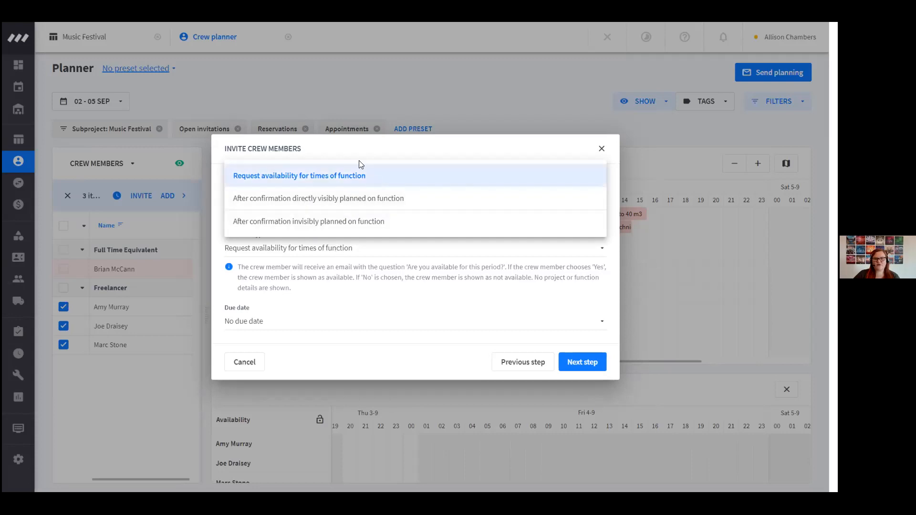
left_click(341, 177)
left_click(276, 323)
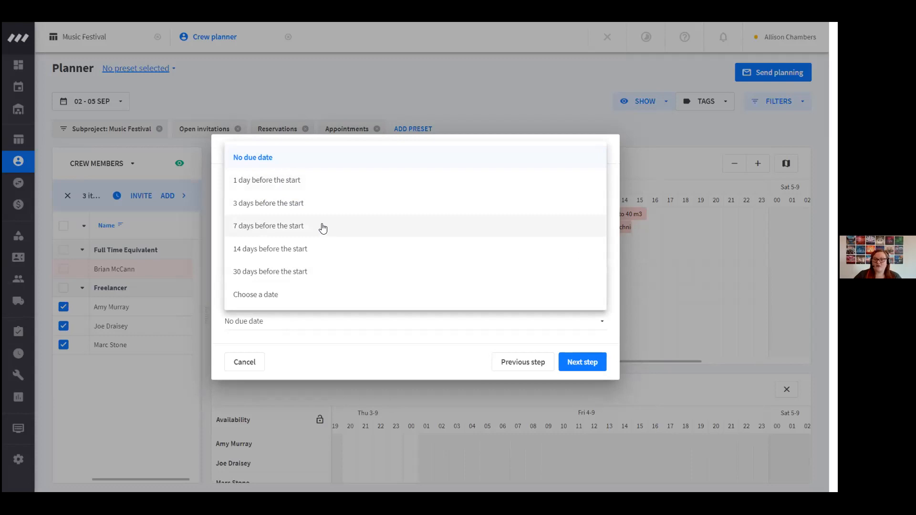
left_click(390, 351)
left_click(590, 363)
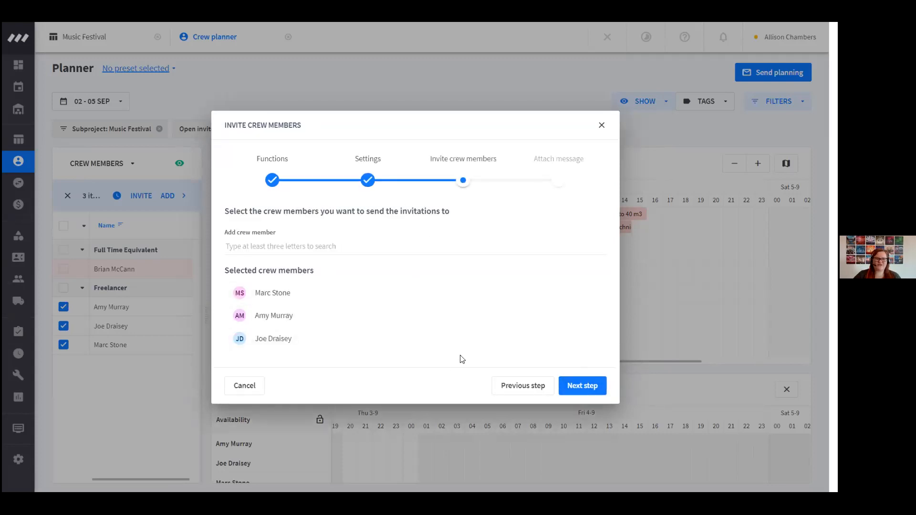
Keep the selected crew members and write the invitation message greeting as "Hi", the crew member's First name variable and a comma
left_click(570, 386)
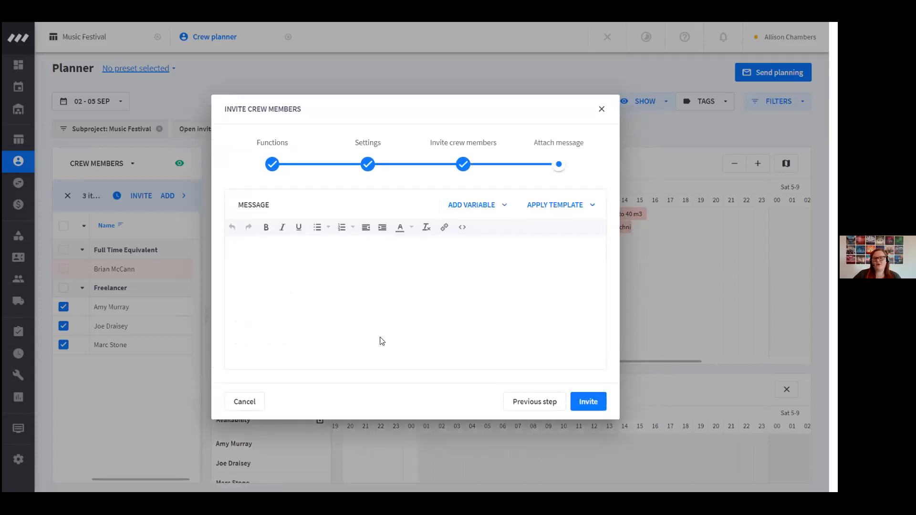
left_click(569, 209)
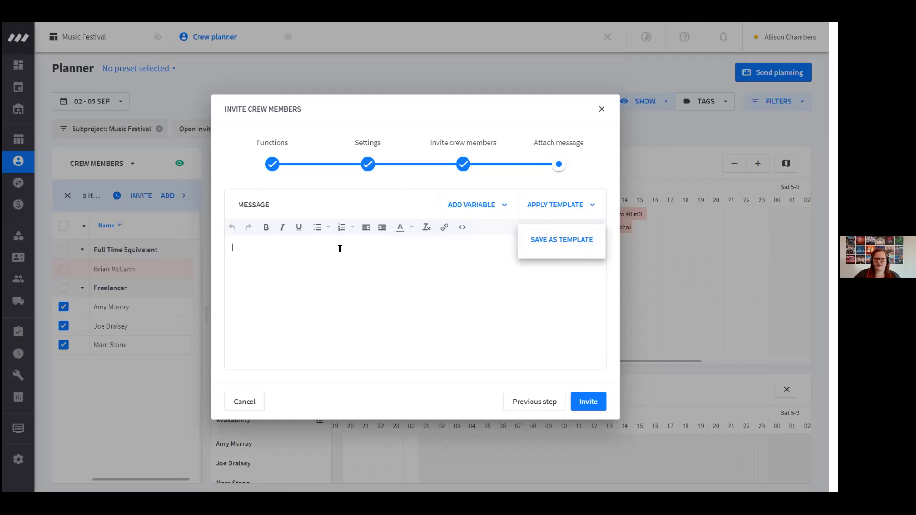
left_click(328, 256)
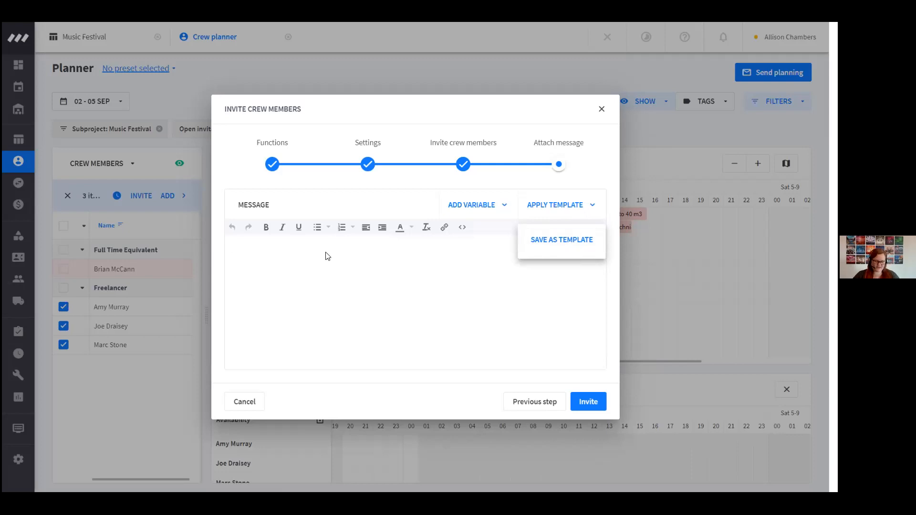
type("Hi")
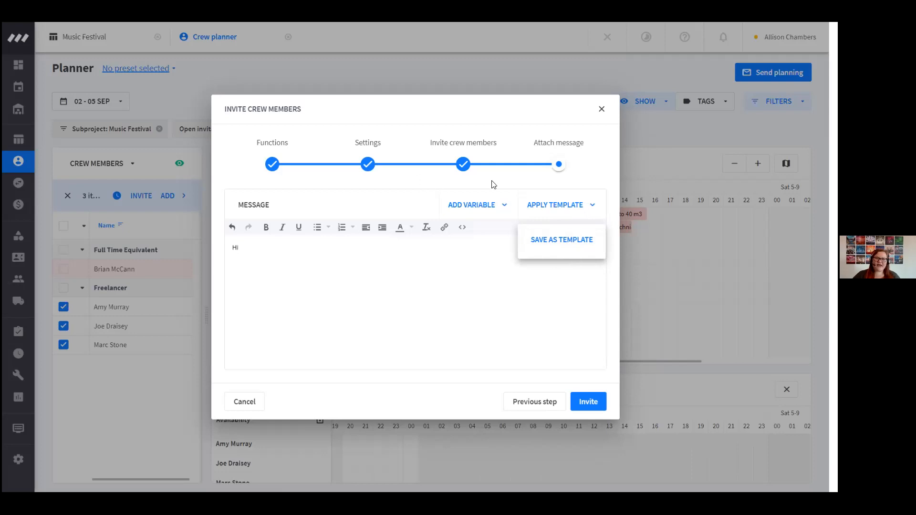
left_click(479, 205)
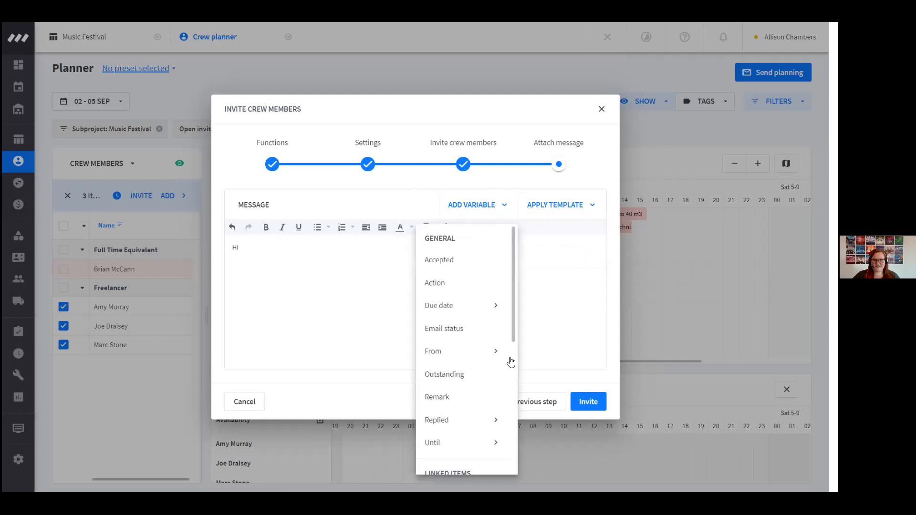
scroll(466, 360, "down", 3)
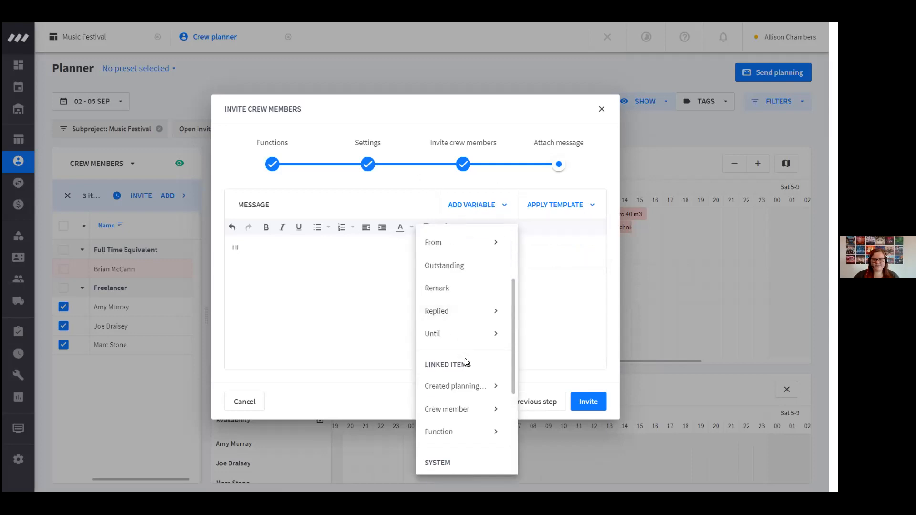
left_click(466, 414)
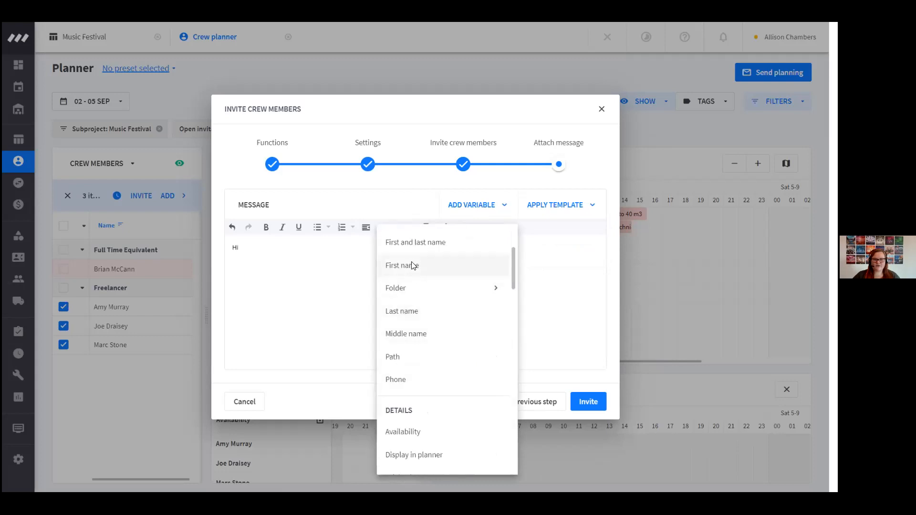
left_click(413, 274)
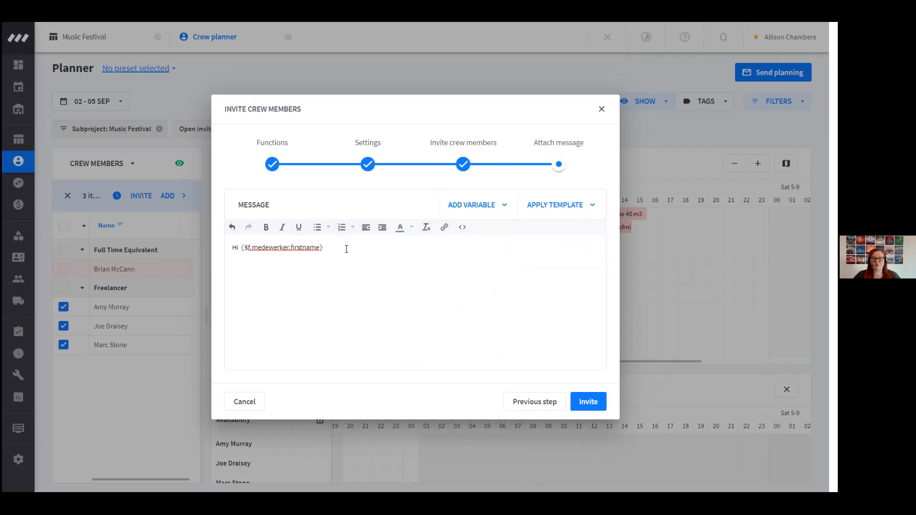
type(",")
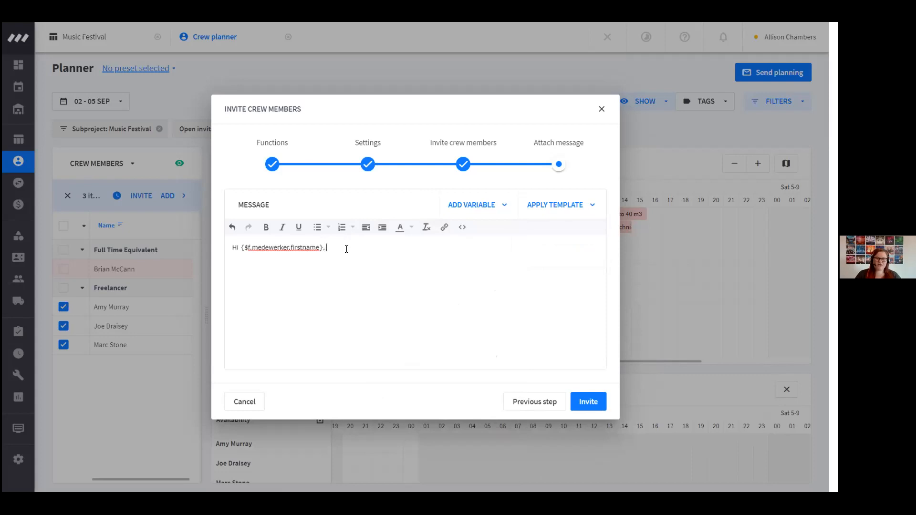
key("Return")
key("Return")
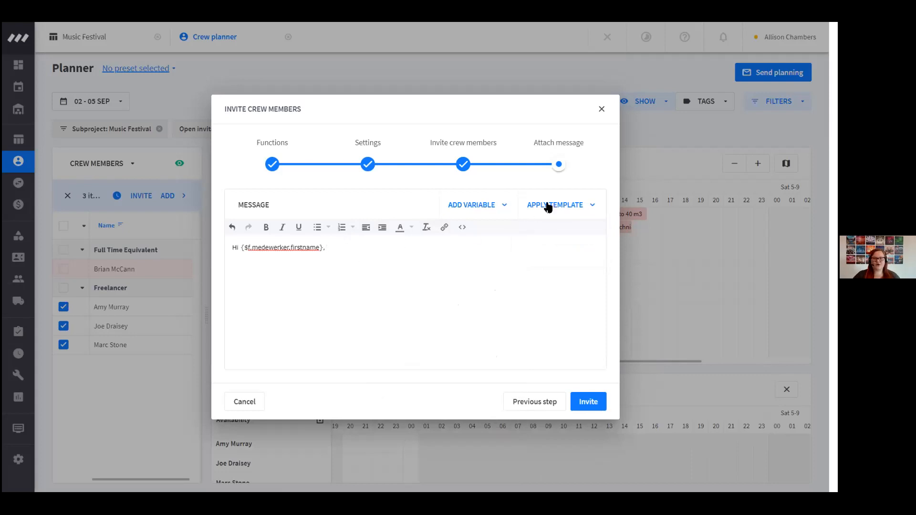
Check the message template options and send the Sound technician invitation to the three freelancers
left_click(548, 206)
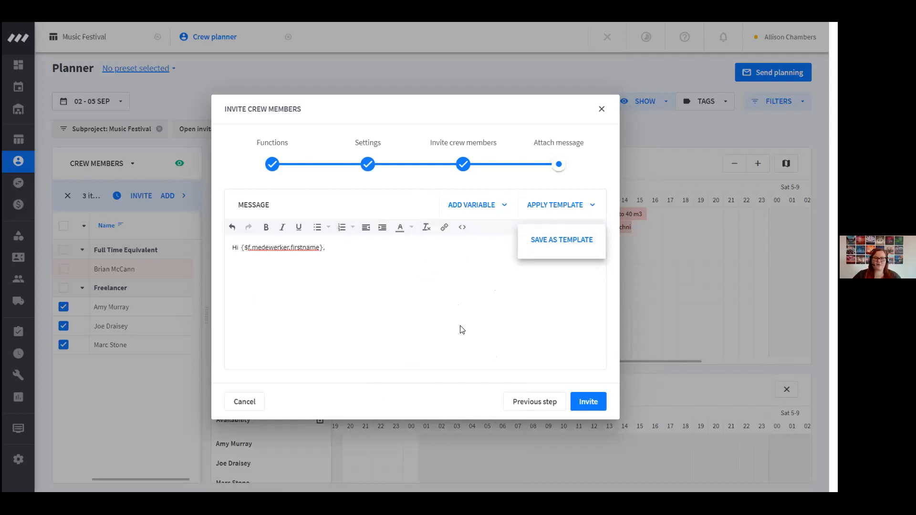
left_click(586, 405)
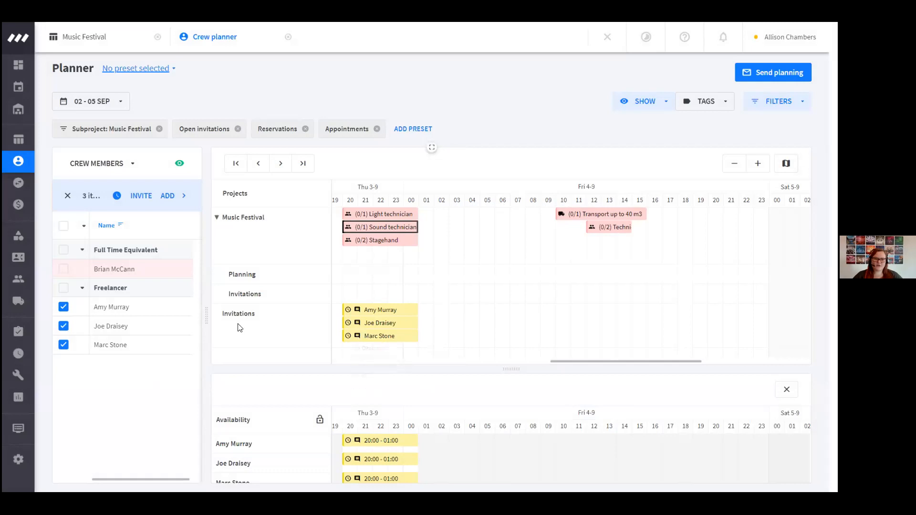
Examine the Reply to invitation options in the notification settings and close them without saving
mouse_move(412, 332)
left_click(722, 37)
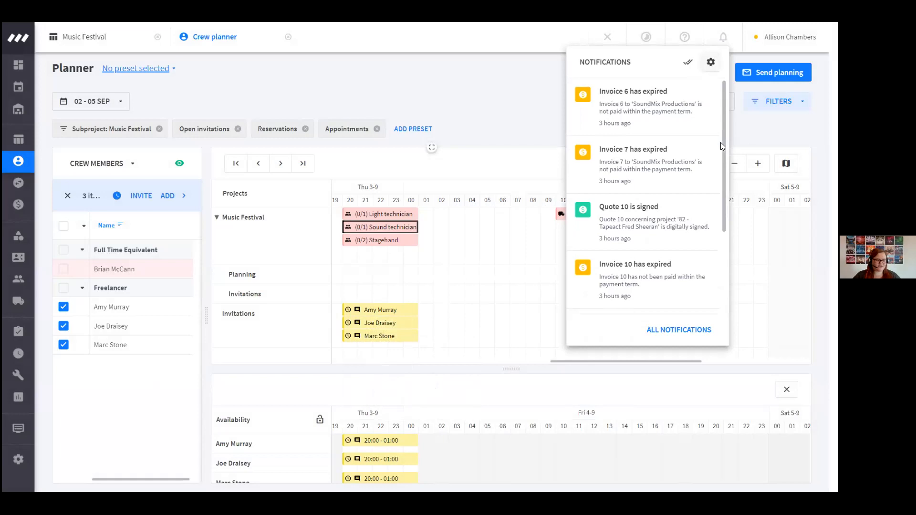
left_click(710, 62)
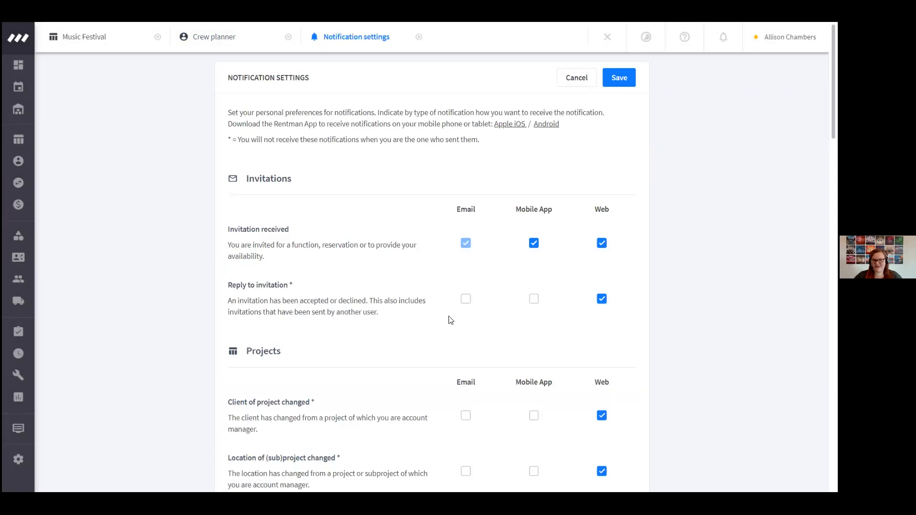
left_click(601, 298)
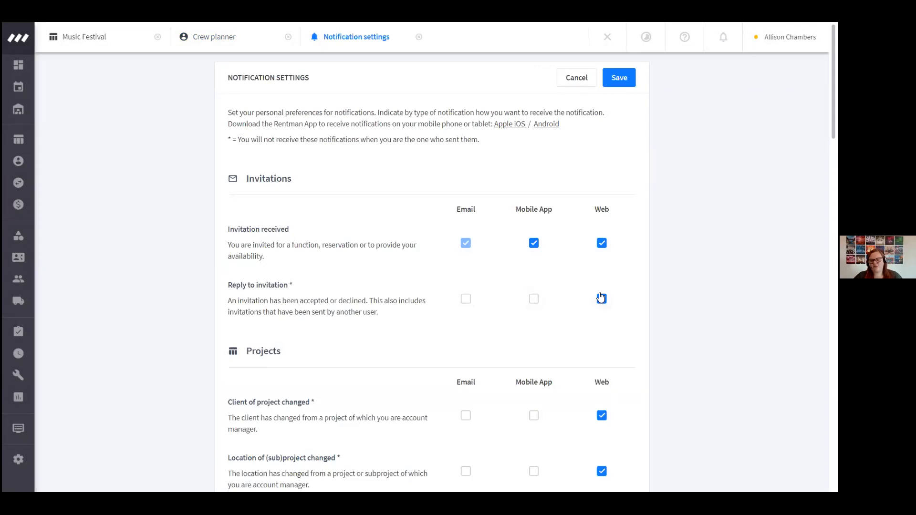
left_click(601, 298)
left_click(575, 84)
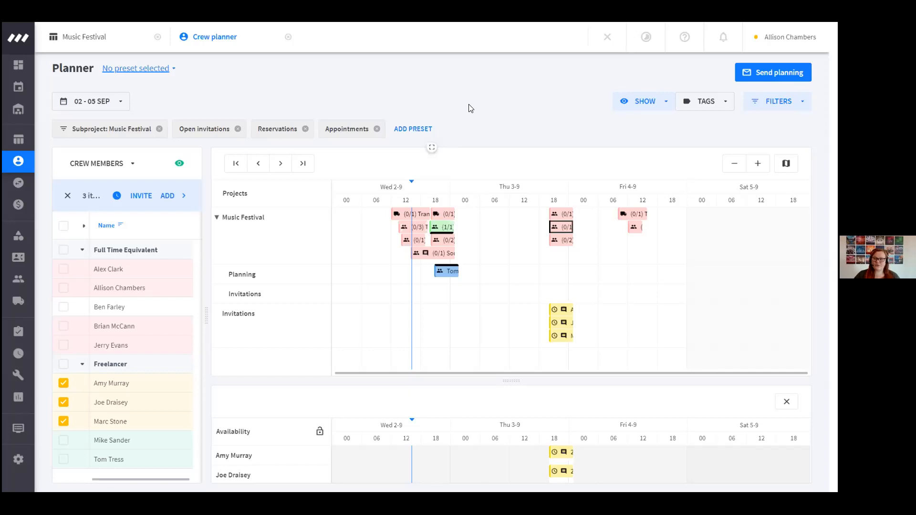
Deselect the three invited freelancers and show Wednesday 2-9's functions on the timeline in hourly detail
mouse_move(29, 145)
left_click(63, 383)
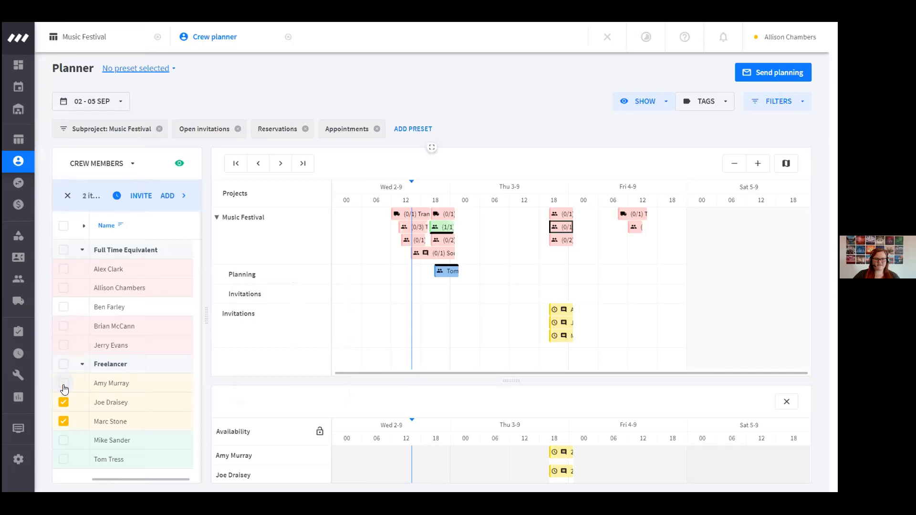
left_click(64, 402)
left_click(63, 422)
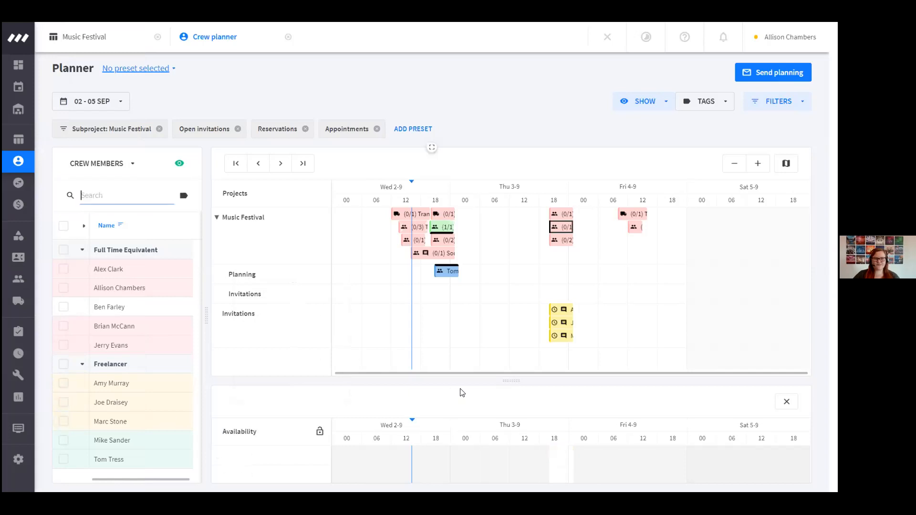
left_click(757, 164)
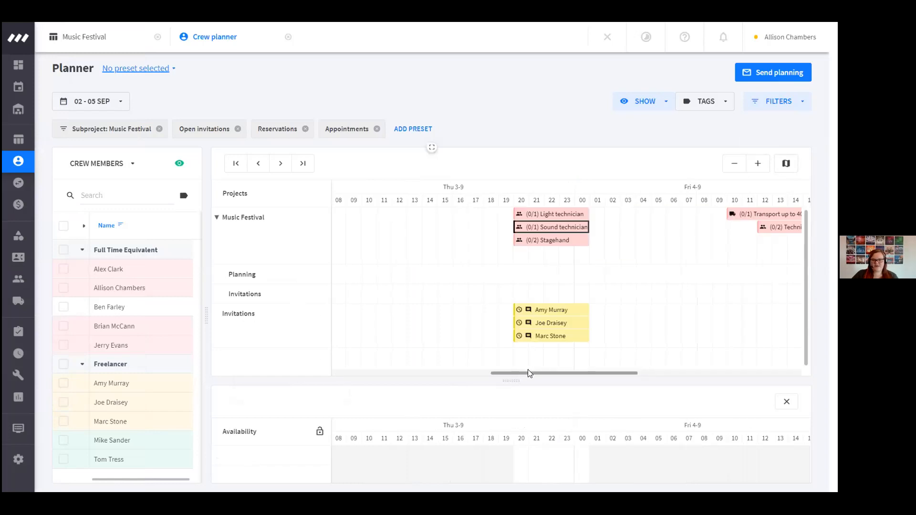
scroll(562, 373, "left", 10)
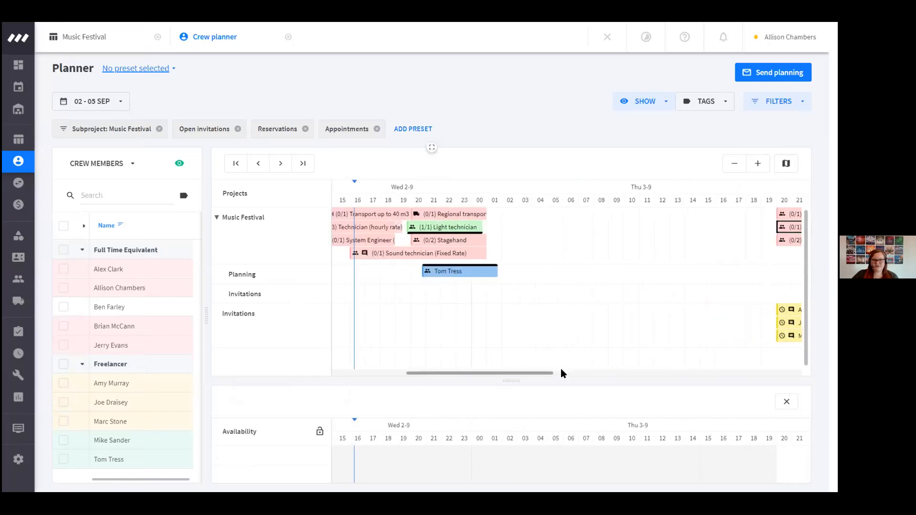
Reschedule the freelancer planned as Light technician on Wednesday 2-9 to start at 18:00 and end at 02:30 the following day
scroll(562, 373, "left", 3)
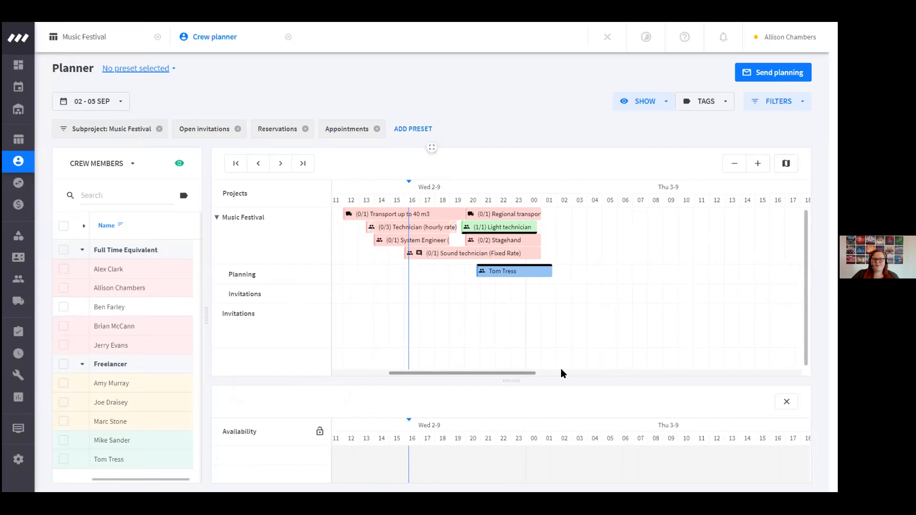
mouse_move(501, 276)
left_click_drag(501, 275, 438, 277)
mouse_move(463, 276)
mouse_move(537, 275)
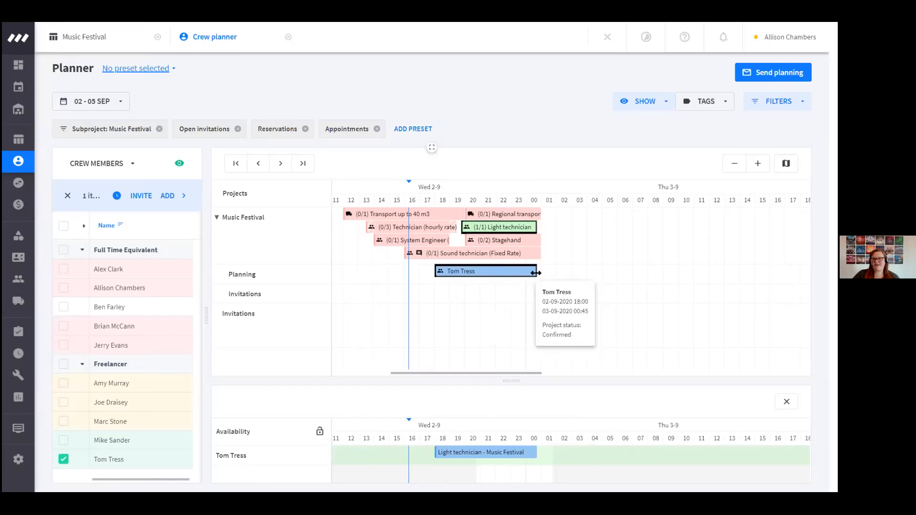
left_click_drag(537, 275, 516, 278)
mouse_move(516, 277)
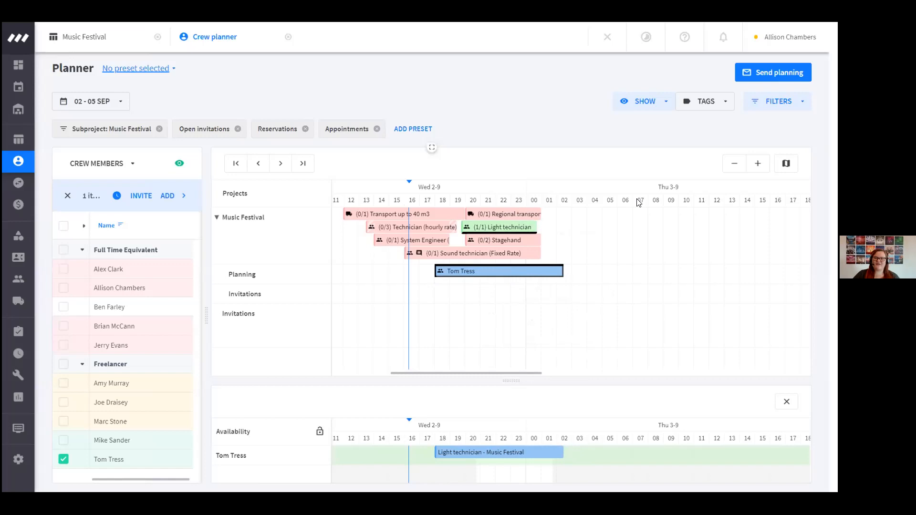
Include both projects in the planning message, preview the second full-time crew member's planning instead of the freelancer's, and cancel without sending
left_click(773, 72)
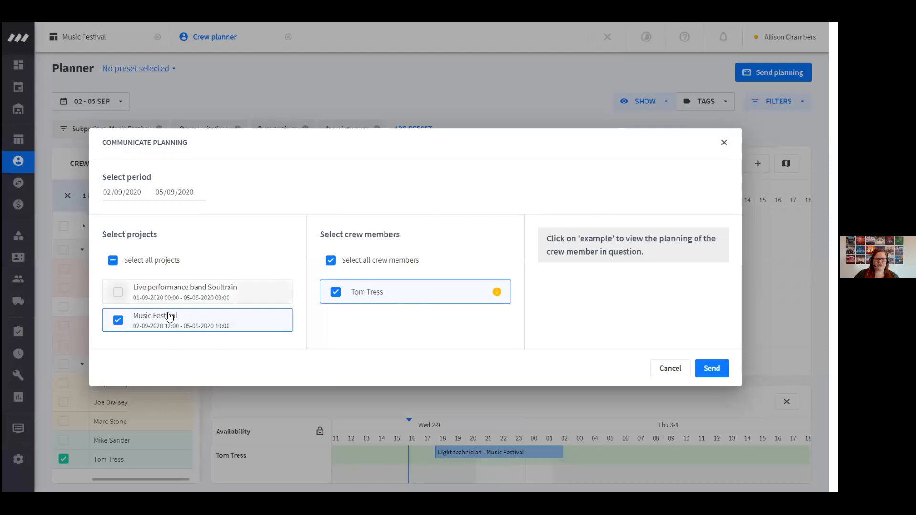
left_click(118, 291)
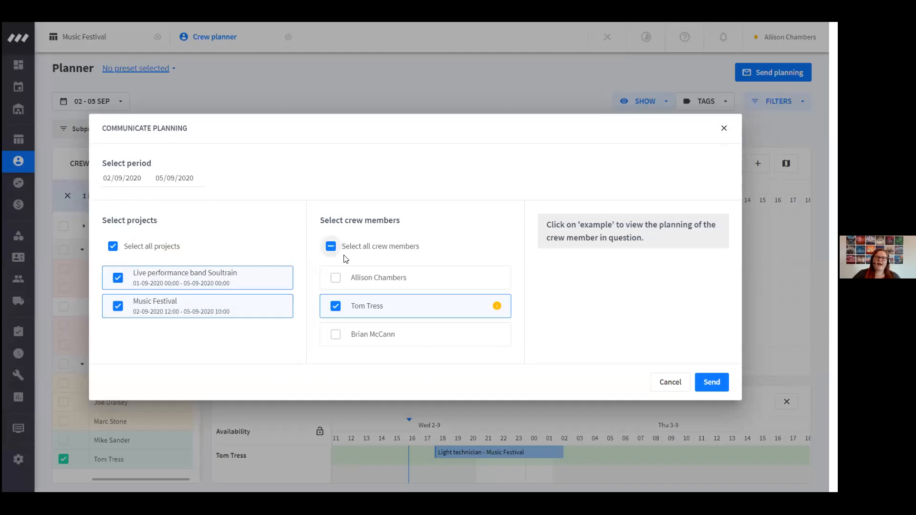
left_click(335, 306)
left_click(335, 278)
left_click(483, 277)
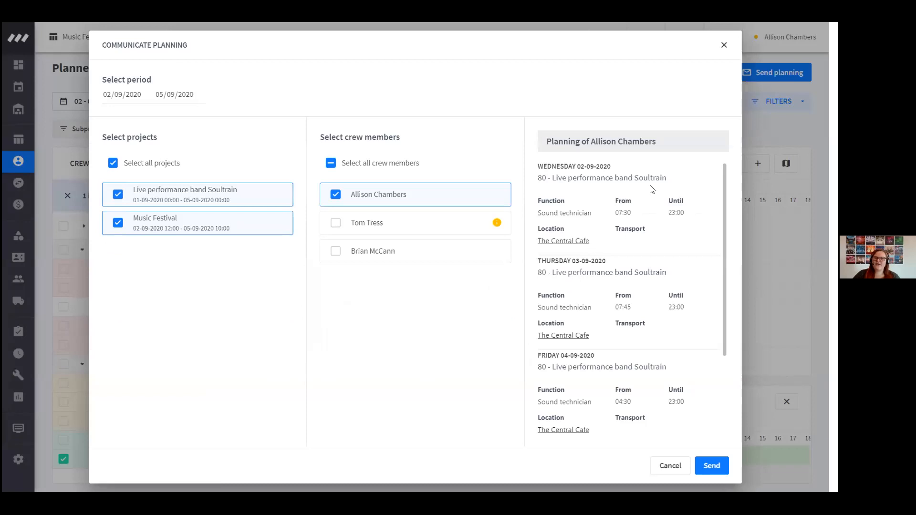
scroll(596, 315, "down", 1)
scroll(599, 315, "down", 1)
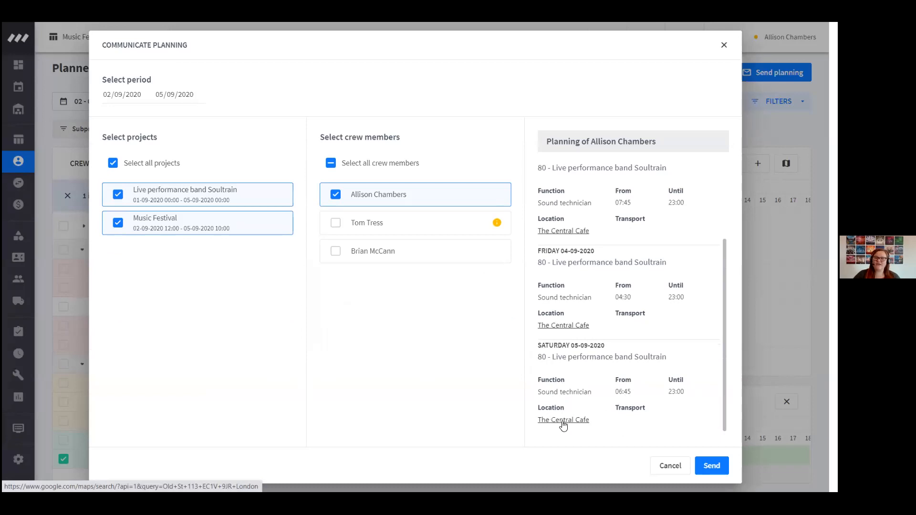
scroll(602, 417, "up", 3)
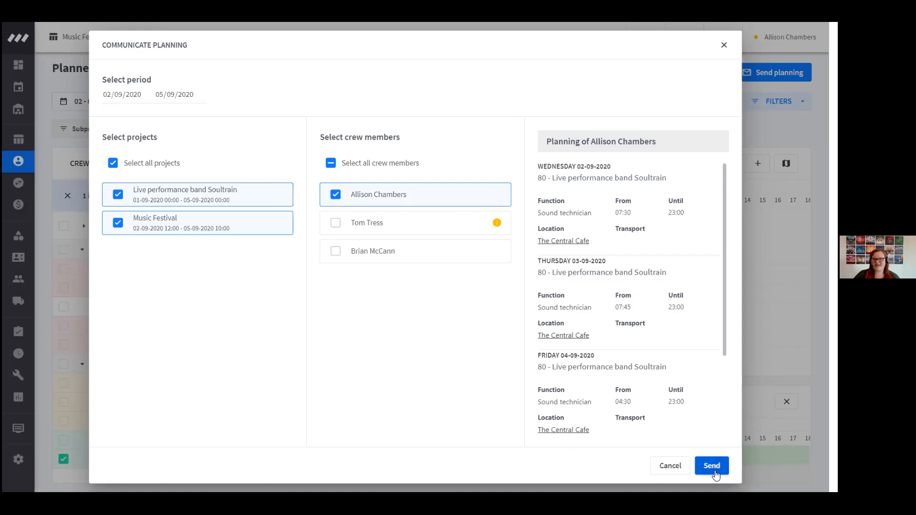
left_click(669, 470)
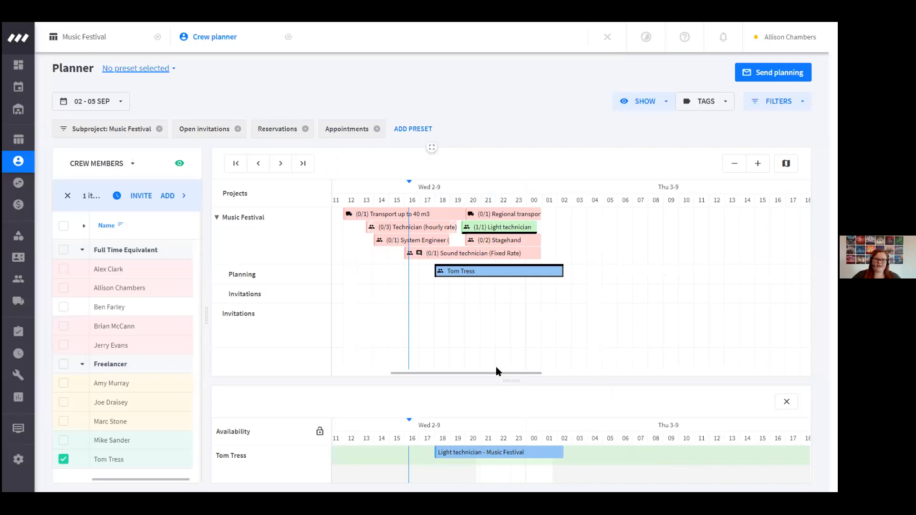
Check the schedule details of the freelancer planned as Light technician on Wednesday 2-9 and close them
mouse_move(493, 373)
left_mouse_down()
mouse_move(538, 377)
mouse_move(496, 374)
left_mouse_up()
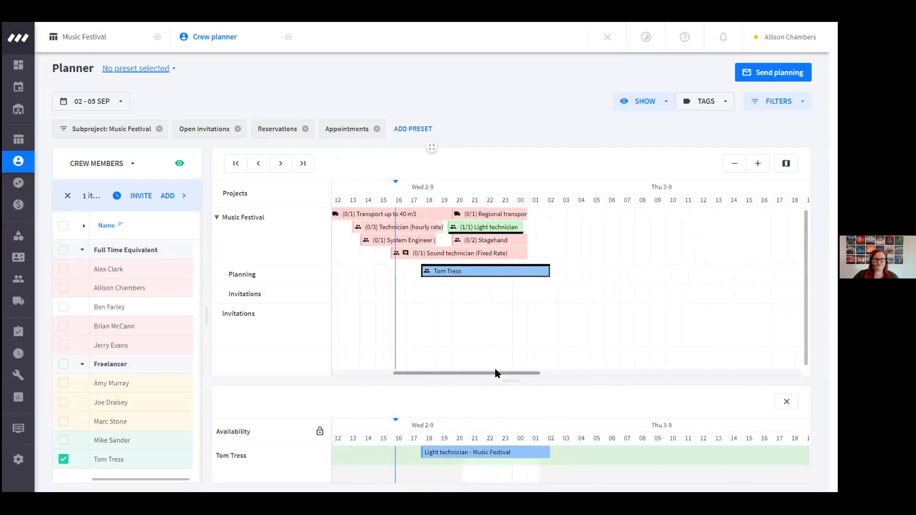
right_click(449, 273)
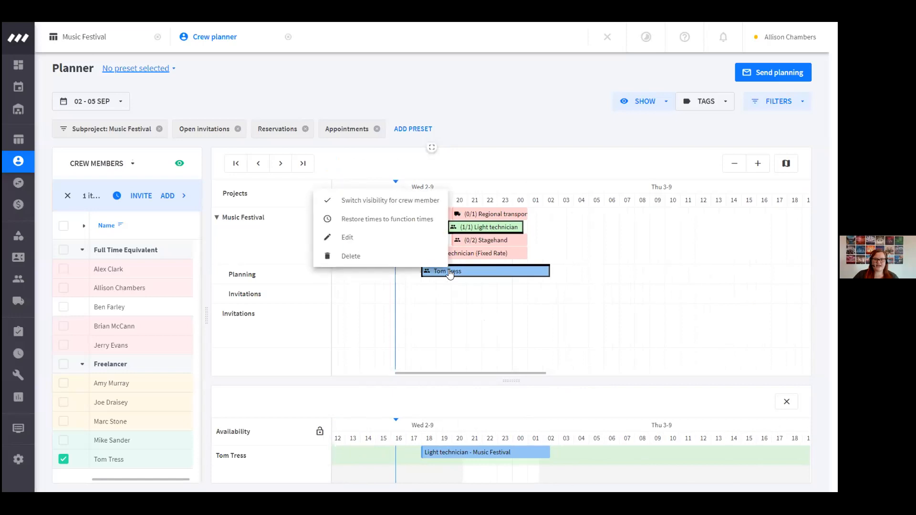
left_click(391, 239)
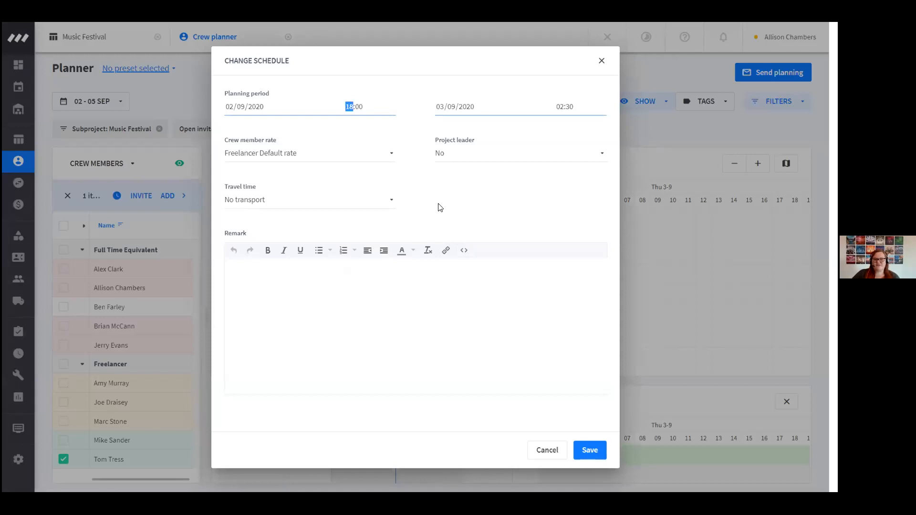
left_click(581, 451)
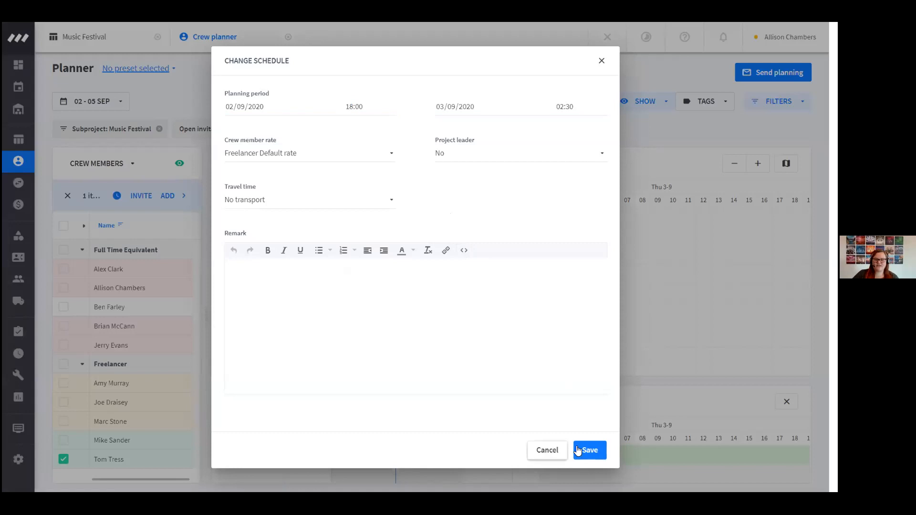
Plan the second full-time crew member on the Music Festival's Sound technician function on Thursday 3-9
left_click_drag(507, 373, 580, 375)
left_click(629, 229)
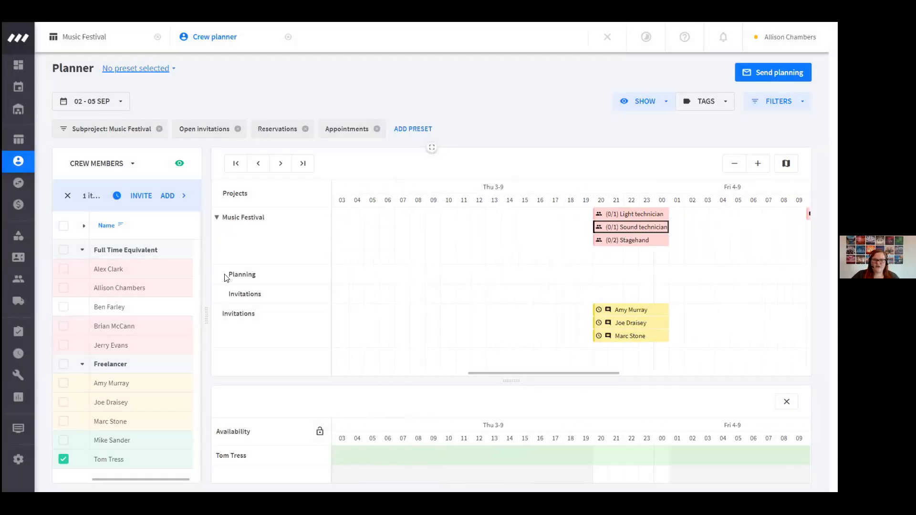
left_click(128, 292)
left_click(626, 273)
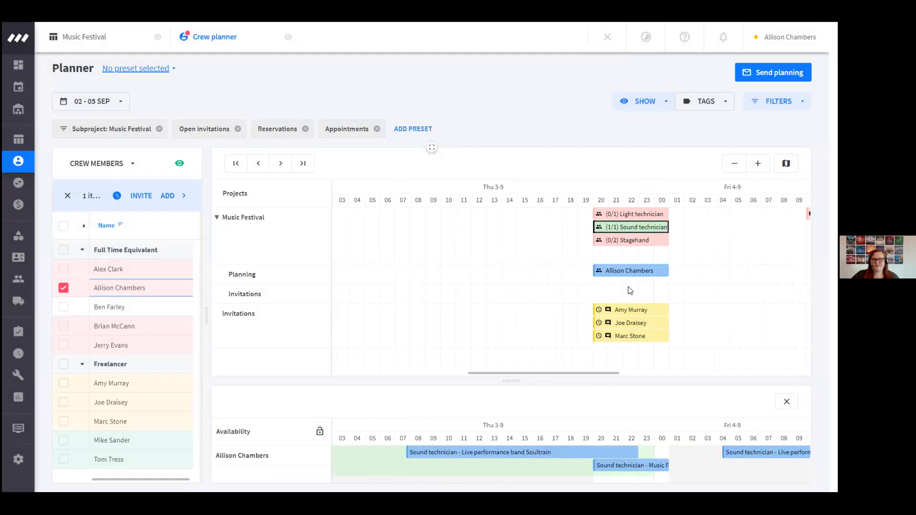
Open the planned sound technician's schedule details, try Price agreement as the crew member rate and return it to Default rate
right_click(623, 274)
left_click(556, 238)
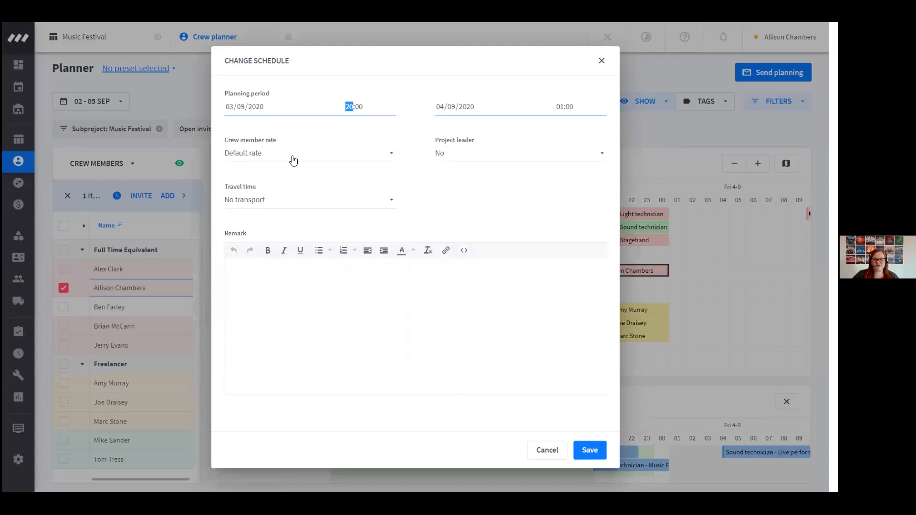
left_click(267, 158)
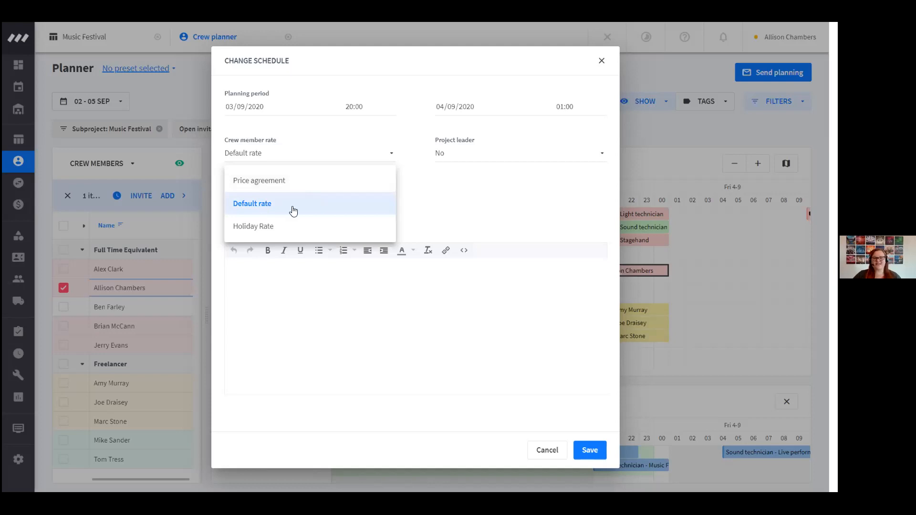
left_click(294, 182)
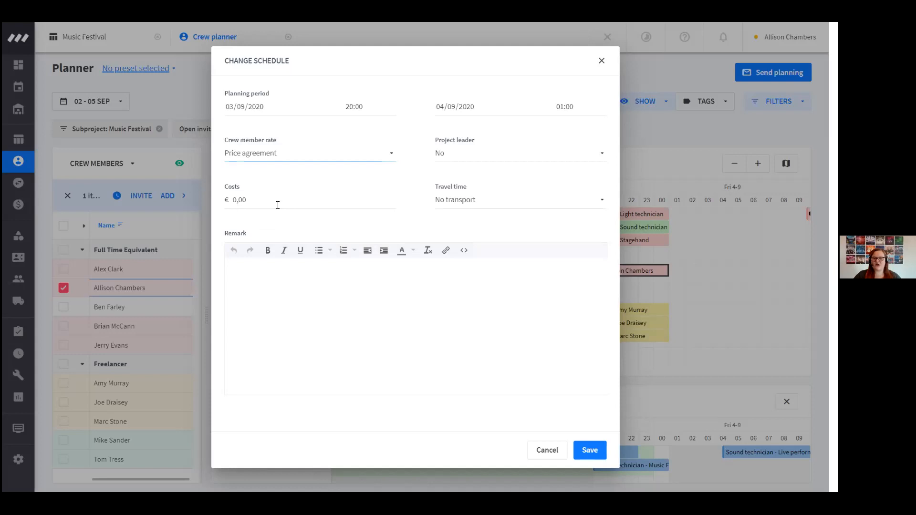
left_click(277, 159)
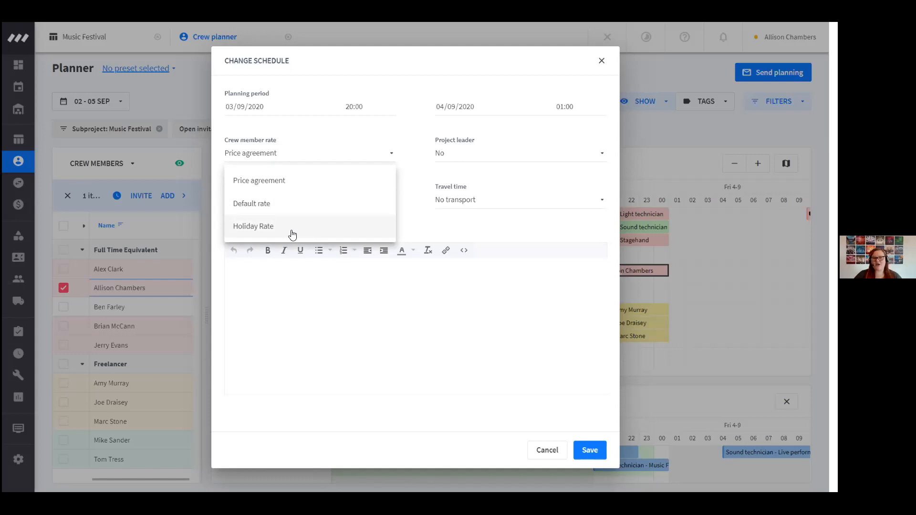
left_click(276, 209)
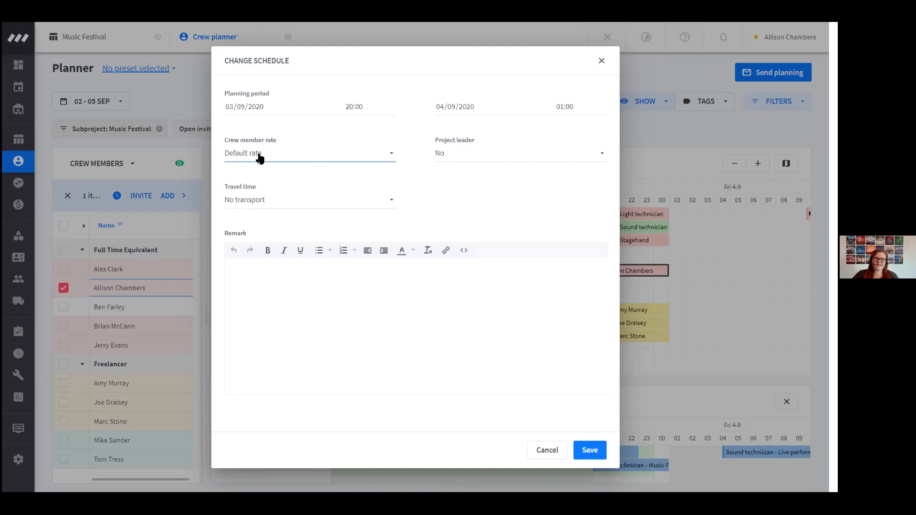
Set the sound technician's travel time to Round trip and save the schedule
left_click(277, 206)
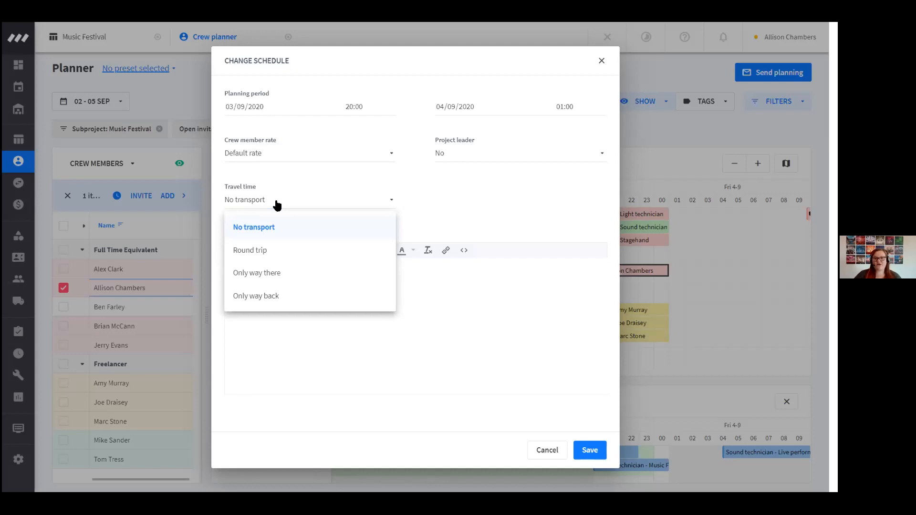
left_click(266, 250)
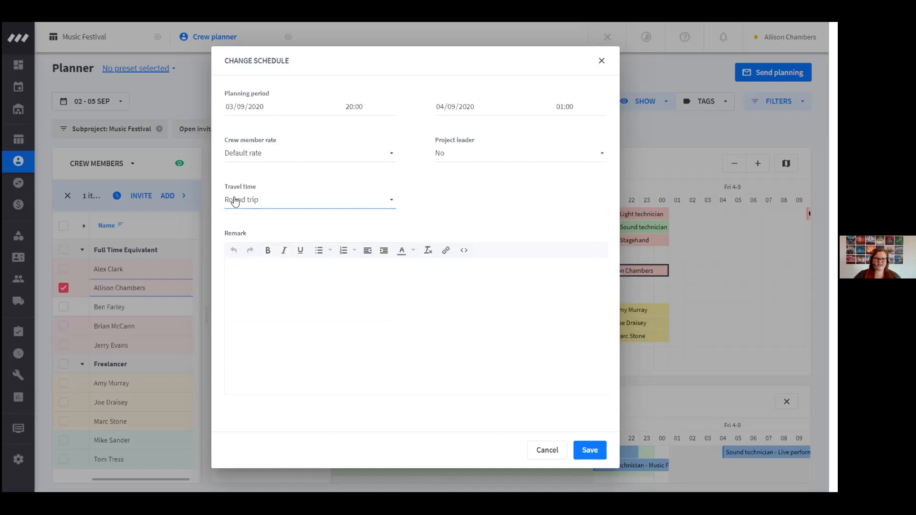
left_click(589, 457)
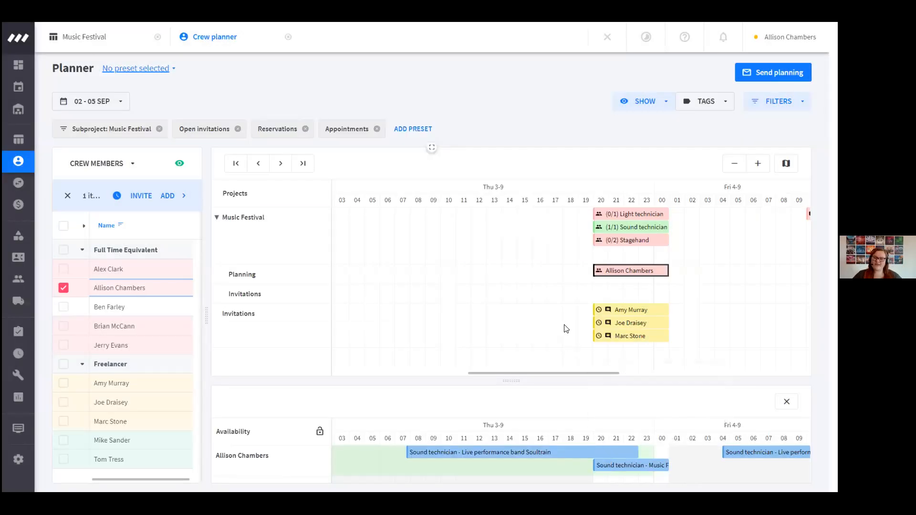
Add a remark to the sound technician's schedule with the hotel reservation number and the line "Wear your best clothes.", and save it
right_click(634, 276)
left_click(556, 244)
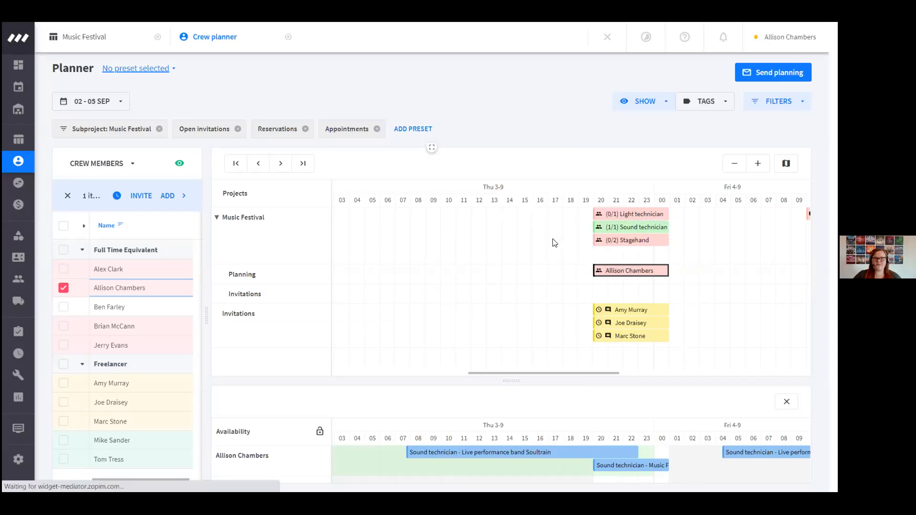
left_click(298, 283)
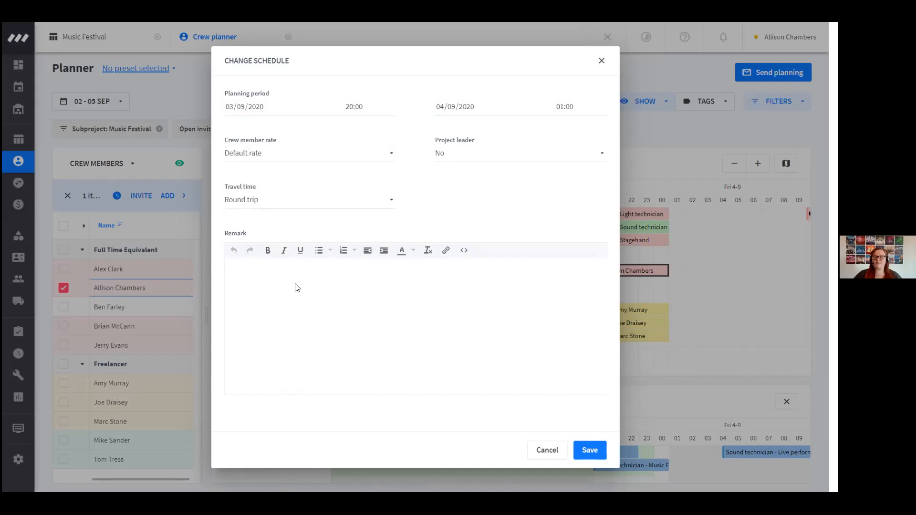
type("Hotel rese")
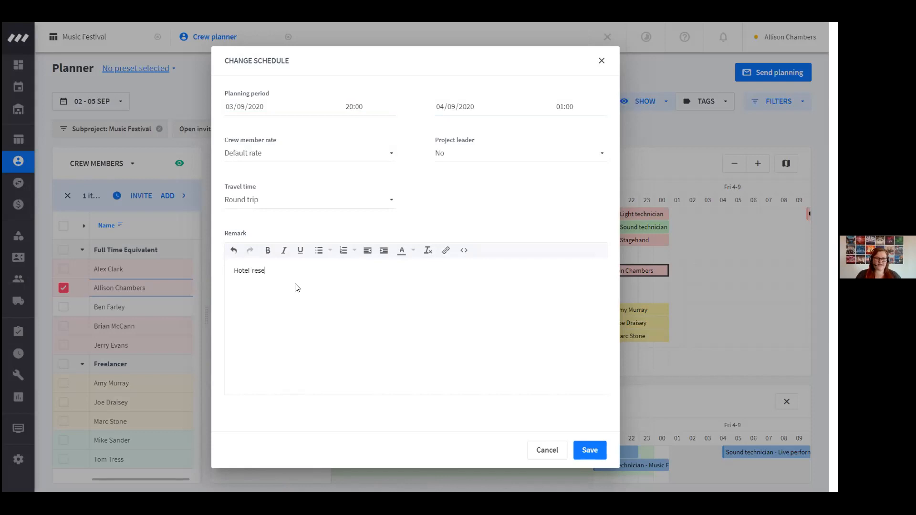
type("rvation # 12345")
key("Return")
type("We")
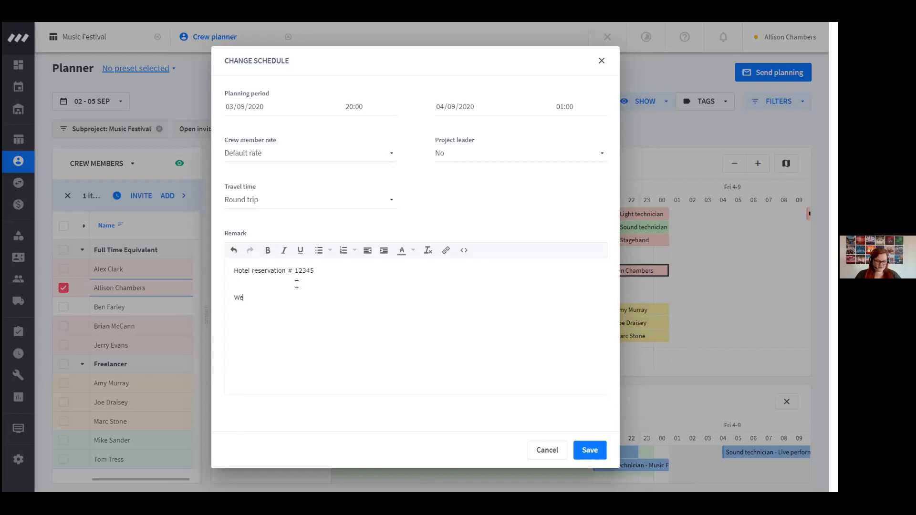
type("ar your best clothes.")
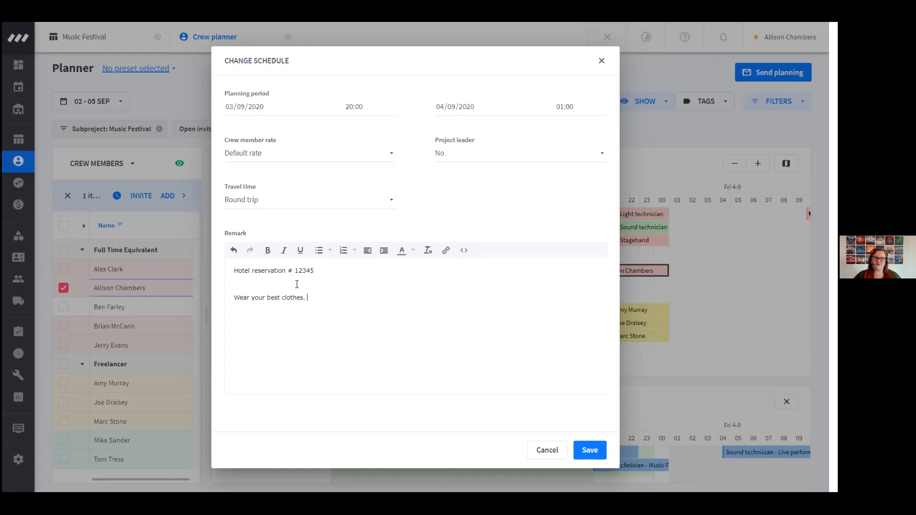
left_click(587, 457)
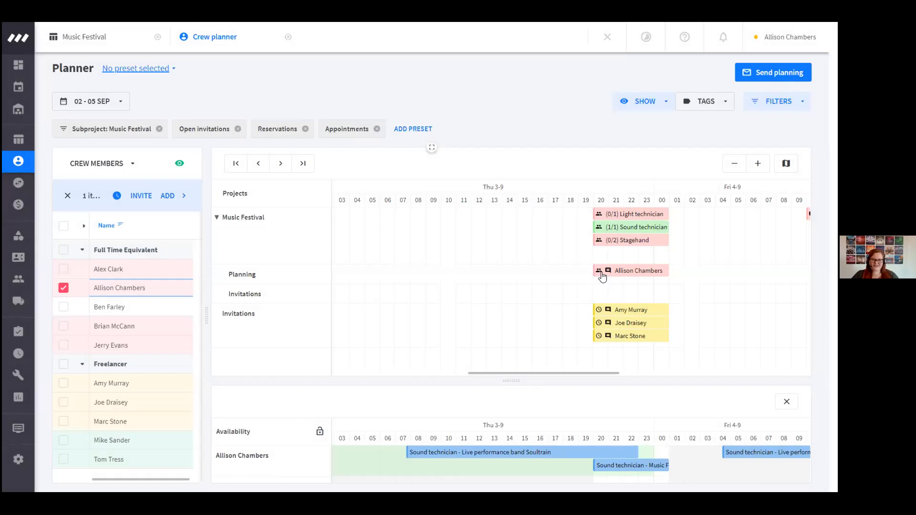
mouse_move(609, 276)
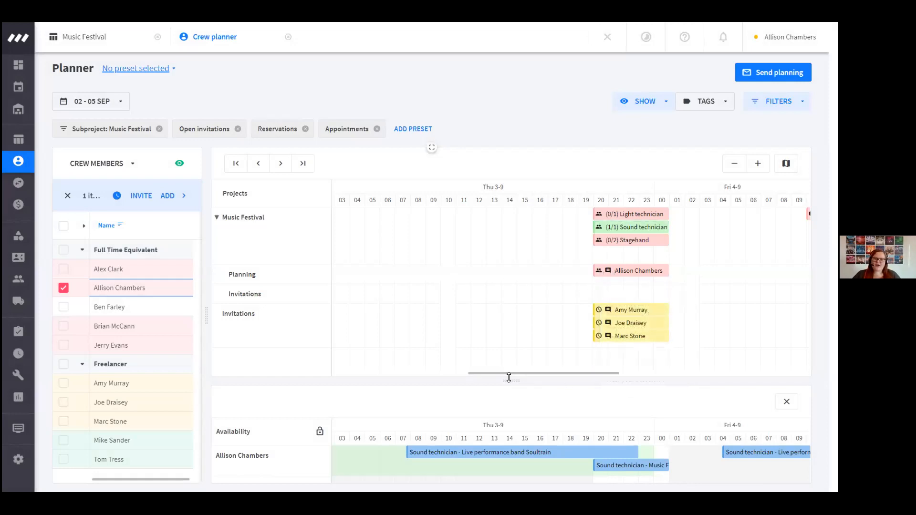
Enlarge the availability overview and show the availability of all crew members
left_click_drag(509, 380, 524, 258)
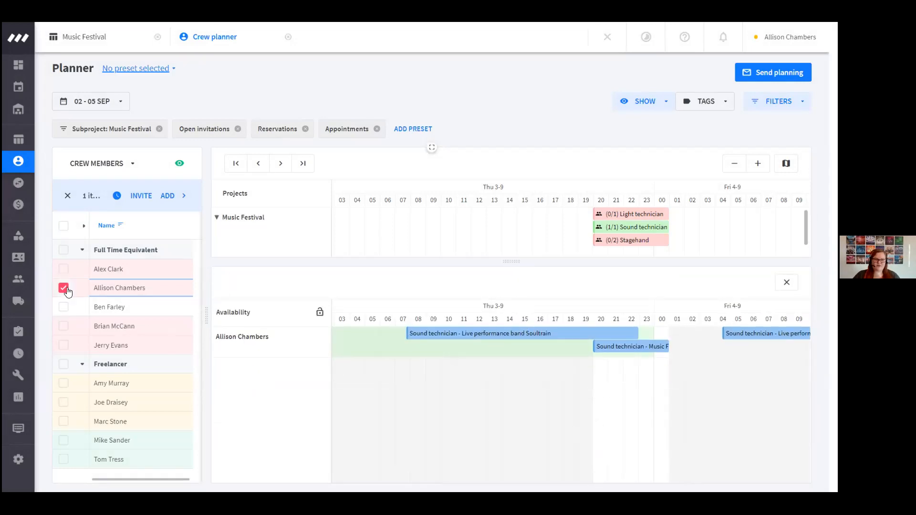
left_click(64, 228)
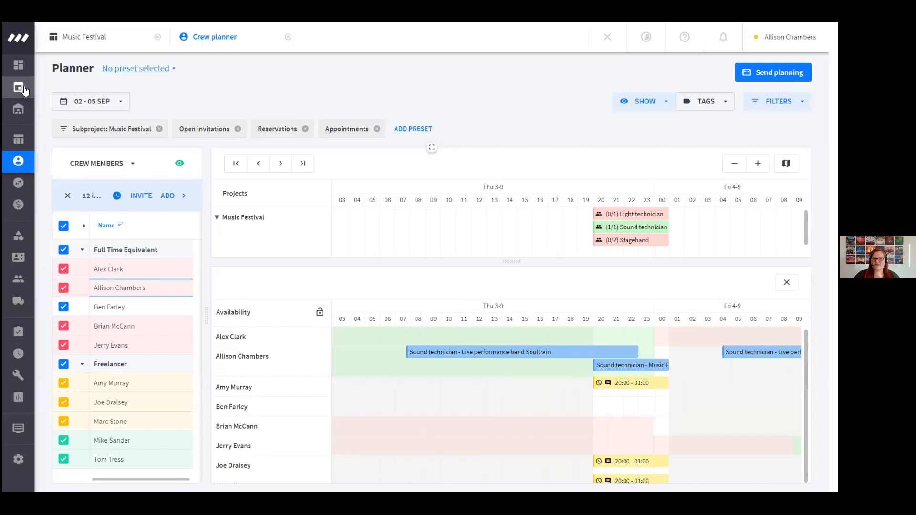
Mark out 05:10 to 09:10 on Thursday 3-9 for the first freelancer, check the availability options and close without applying
mouse_move(34, 91)
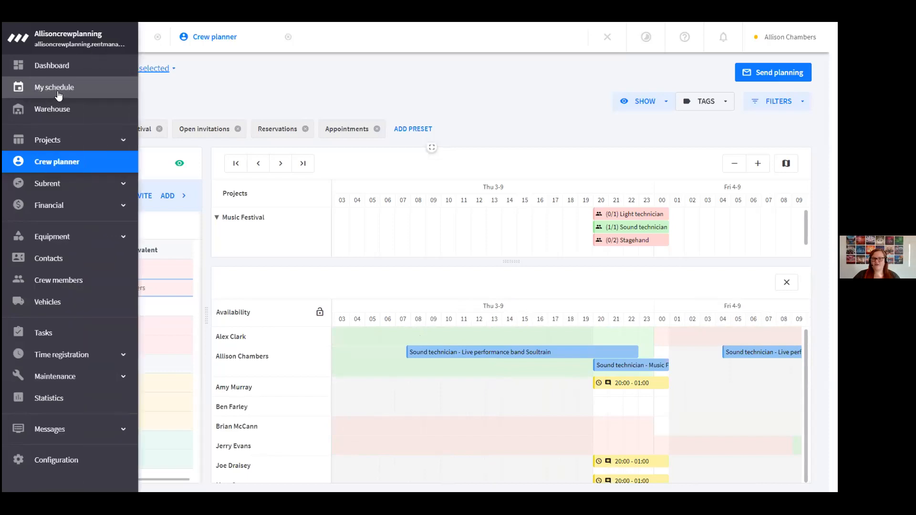
left_click_drag(367, 389, 426, 393)
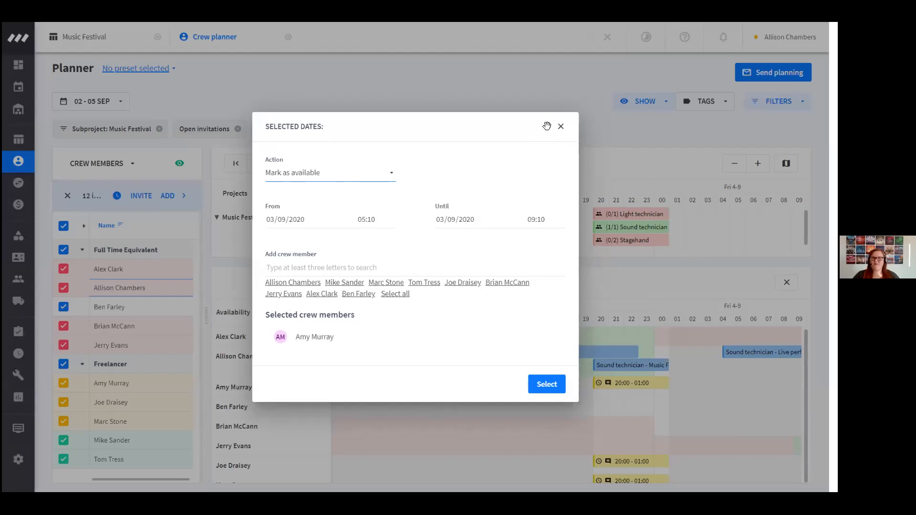
left_click(561, 126)
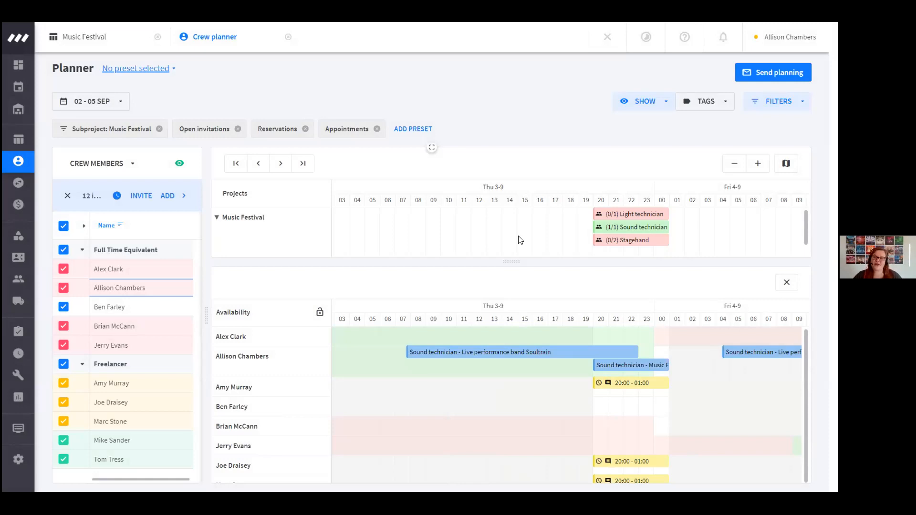
Mark out 07:45 to 11:40 on 03/09/2020 for the first freelancer, and add the planned sound technician and the third listed freelancer
left_click_drag(412, 392, 466, 387)
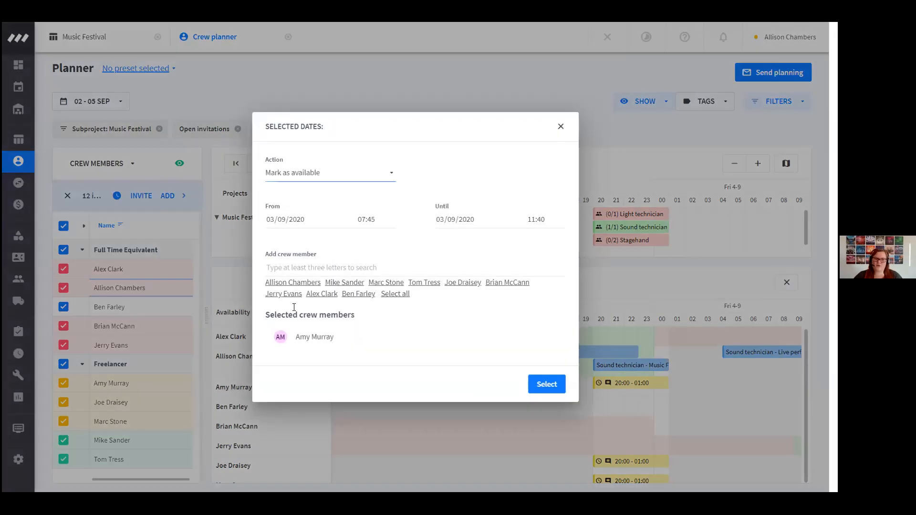
left_click(334, 282)
left_click(334, 272)
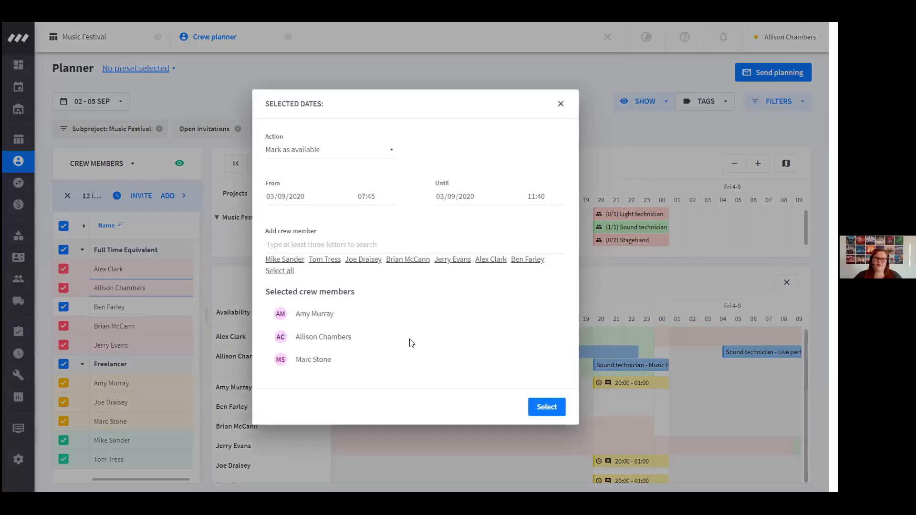
Set the action for the selected dates to Mark as reserved
left_click(296, 152)
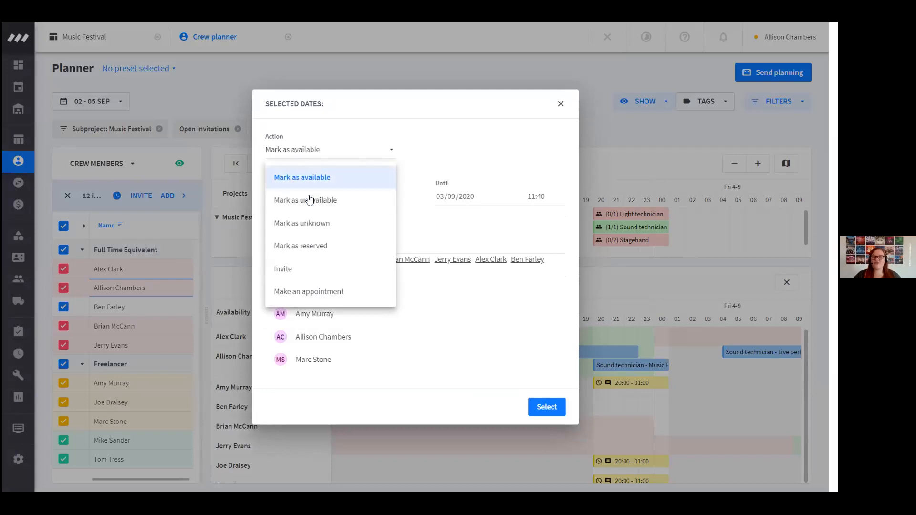
left_click(311, 200)
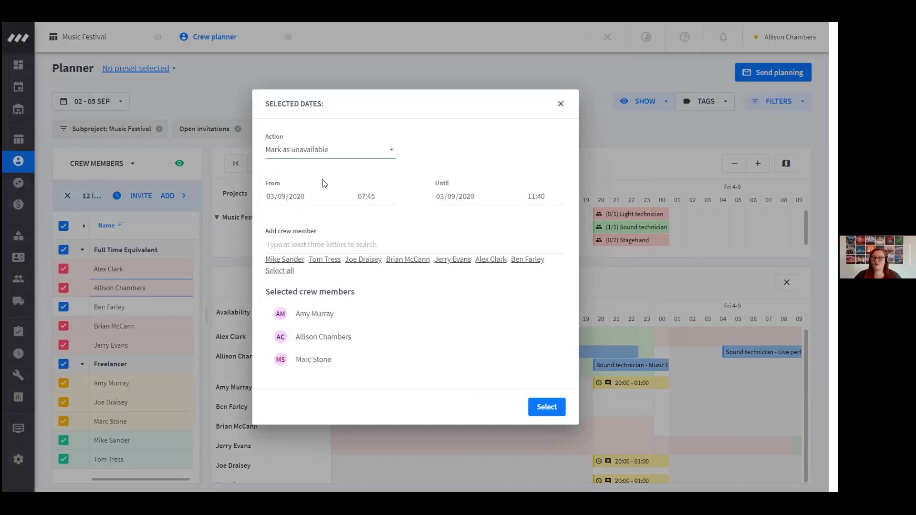
left_click(305, 154)
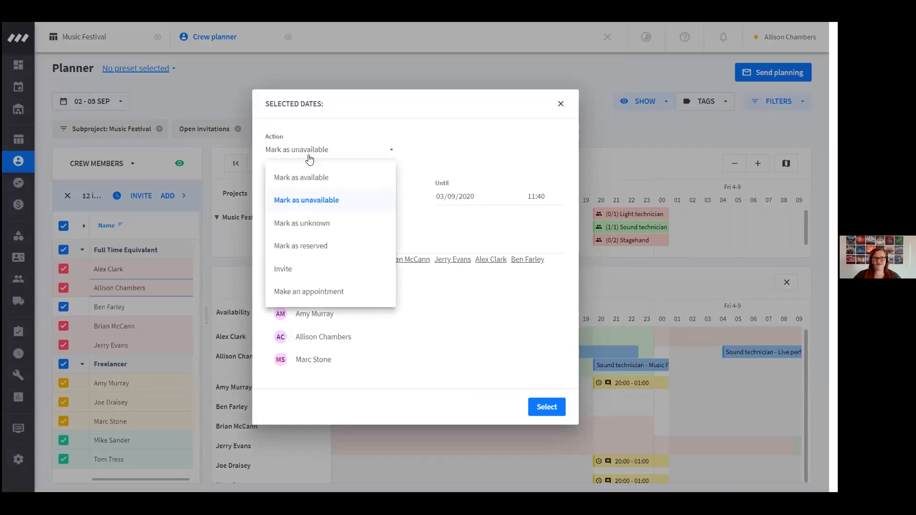
left_click(351, 244)
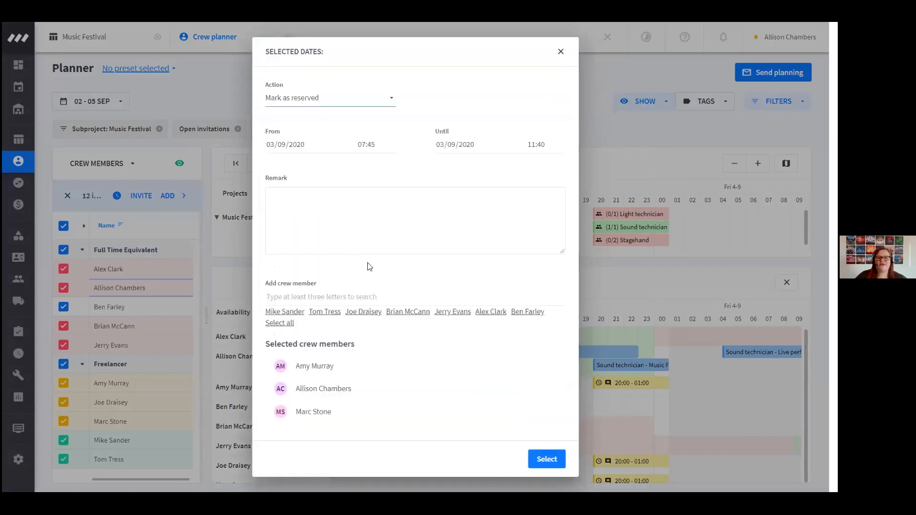
Add the remark "Inventory Count" to the reservation, apply it and check its details in the availability overview
left_click(306, 209)
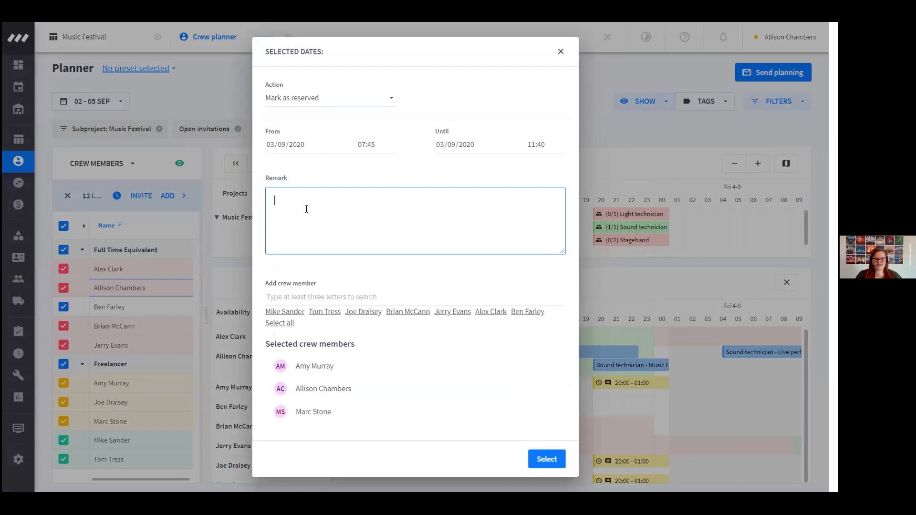
type("Invent")
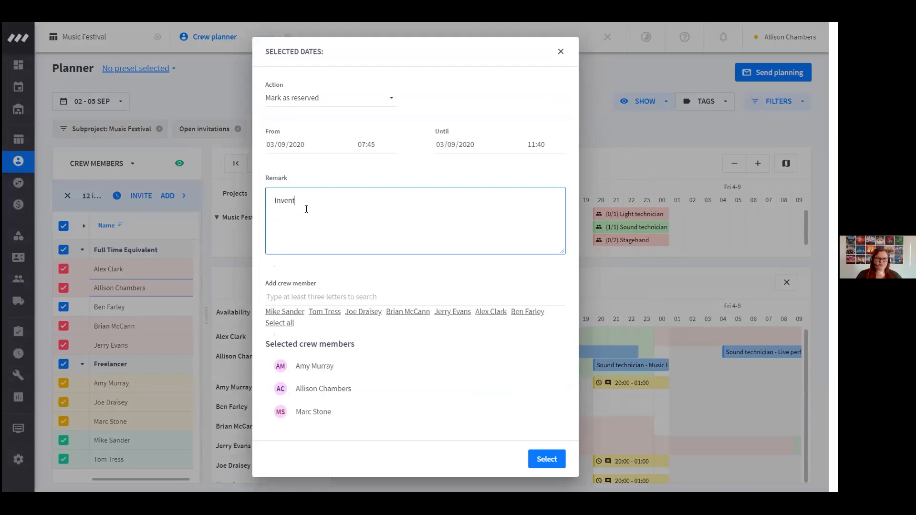
type("ory Count")
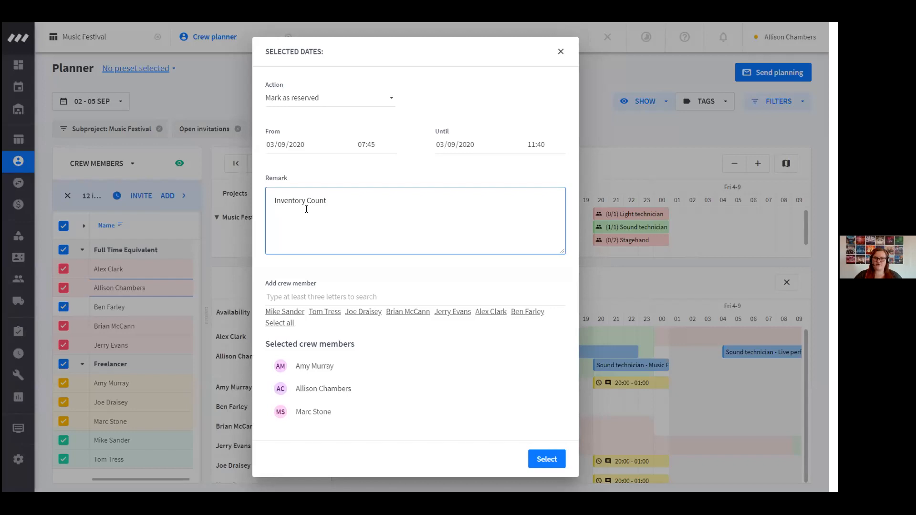
left_click(548, 468)
left_click(540, 456)
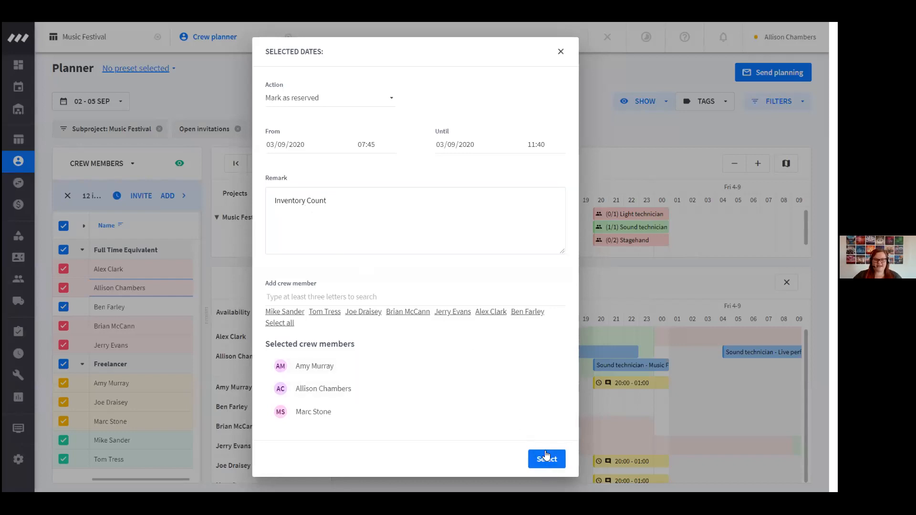
mouse_move(426, 384)
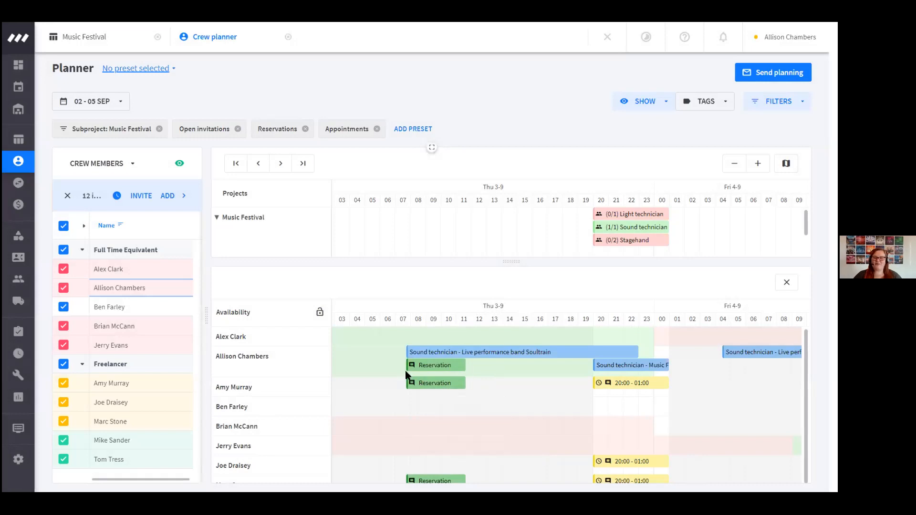
mouse_move(415, 369)
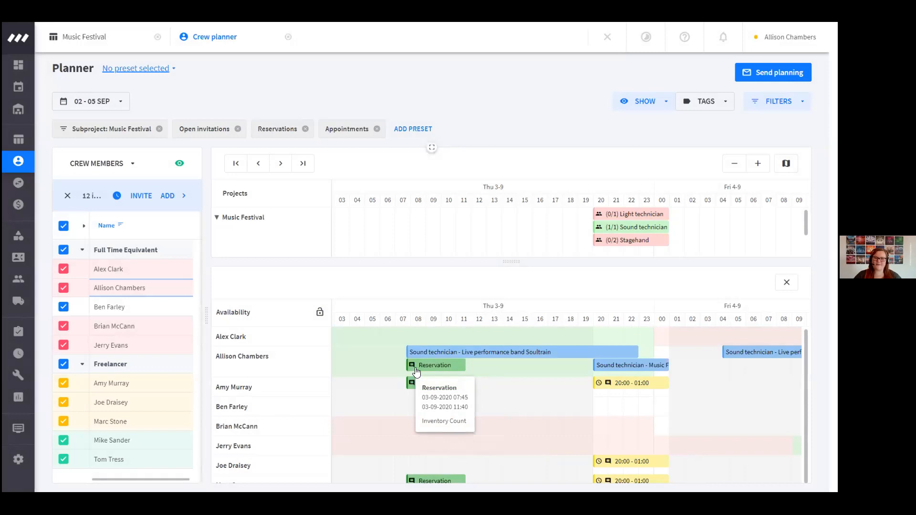
mouse_move(407, 350)
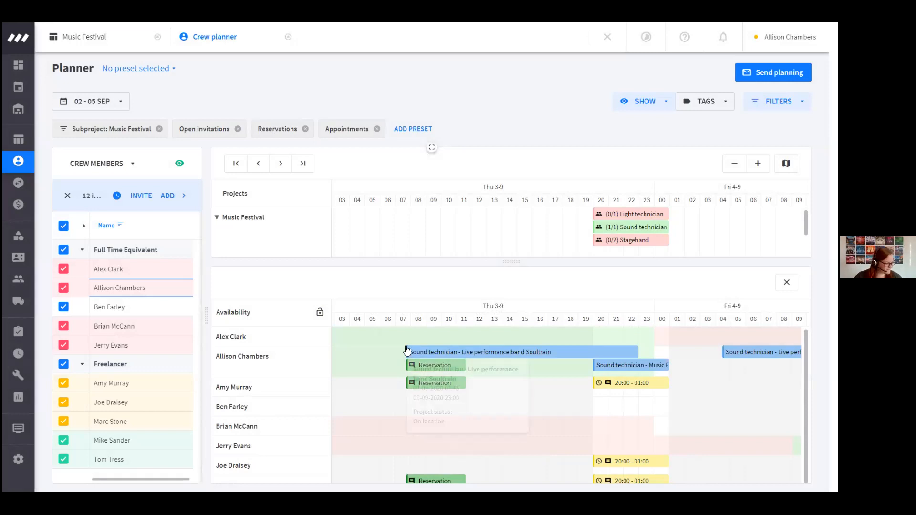
Clear the crew selection and select the Transport up to 40 m3 function on Wednesday 2-9 in the Music Festival project
left_click_drag(509, 262, 531, 421)
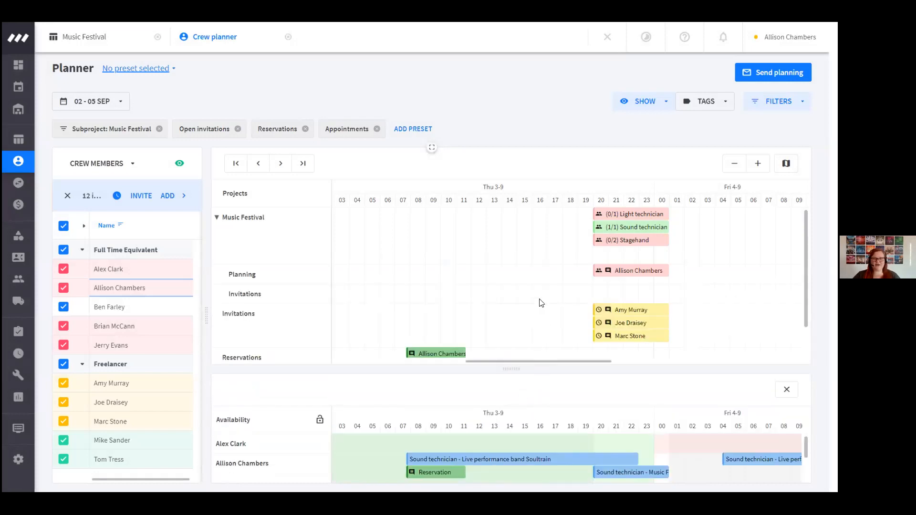
left_click_drag(543, 361, 460, 351)
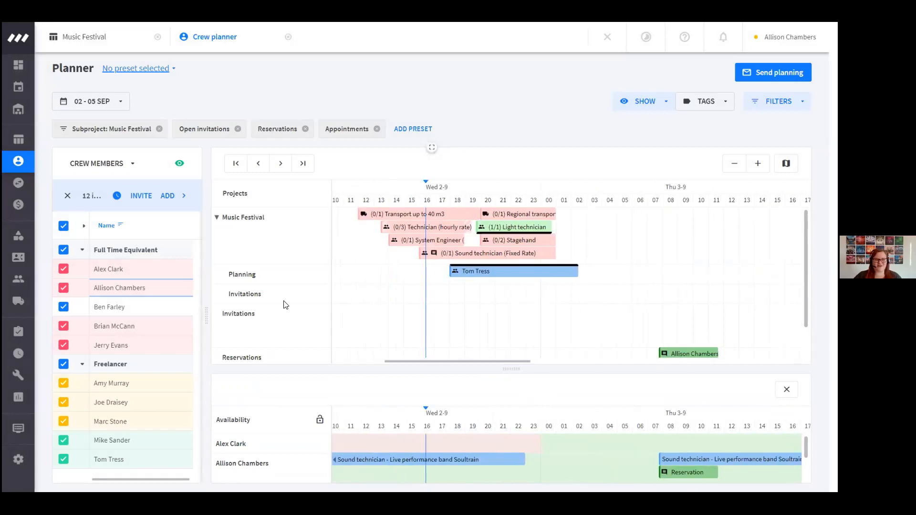
left_click(64, 227)
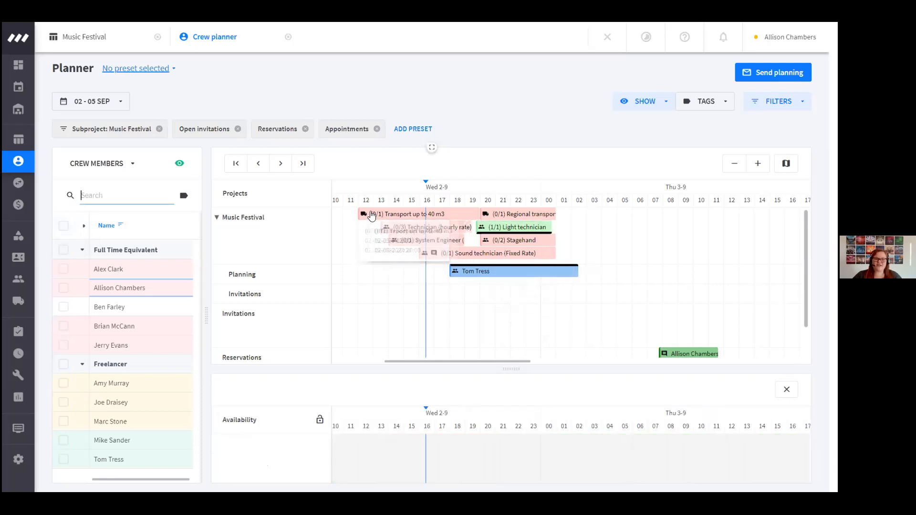
left_click(374, 215)
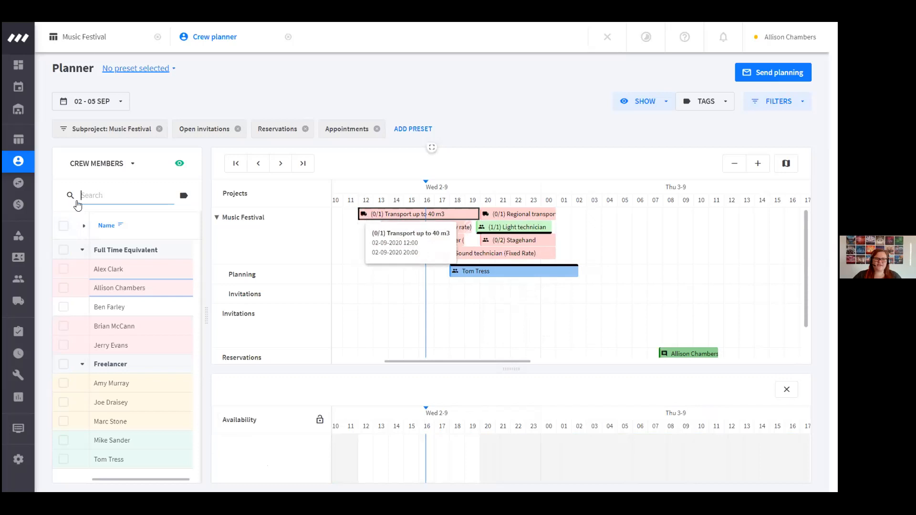
Switch the resource list to vehicles, select all of them and enlarge the availability overview
left_click(104, 164)
left_click(98, 213)
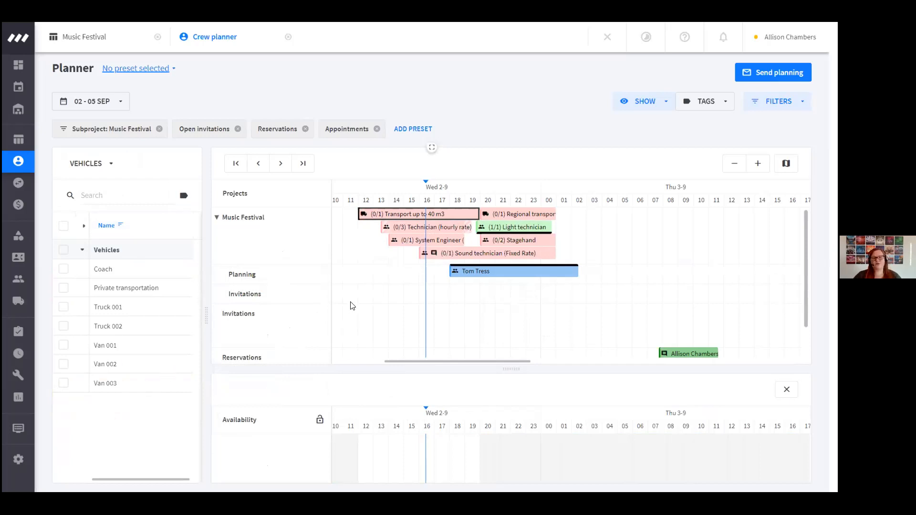
mouse_move(376, 217)
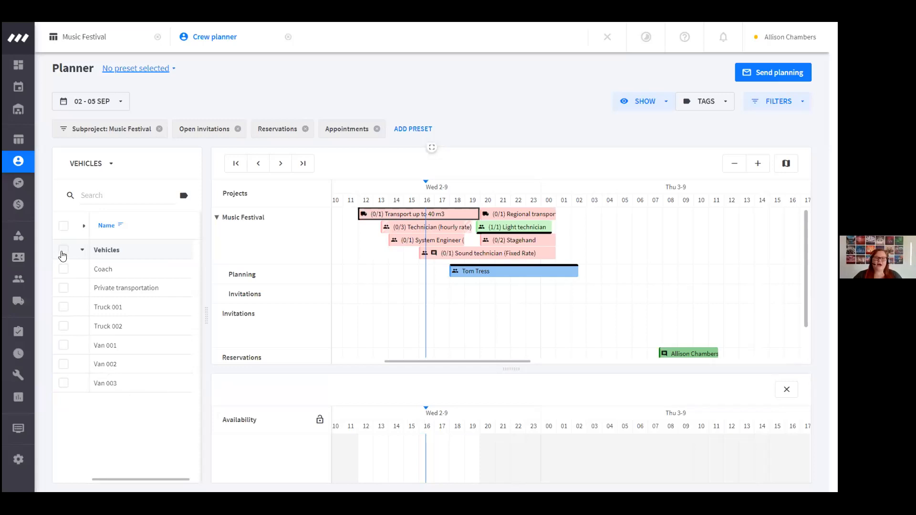
left_click(63, 249)
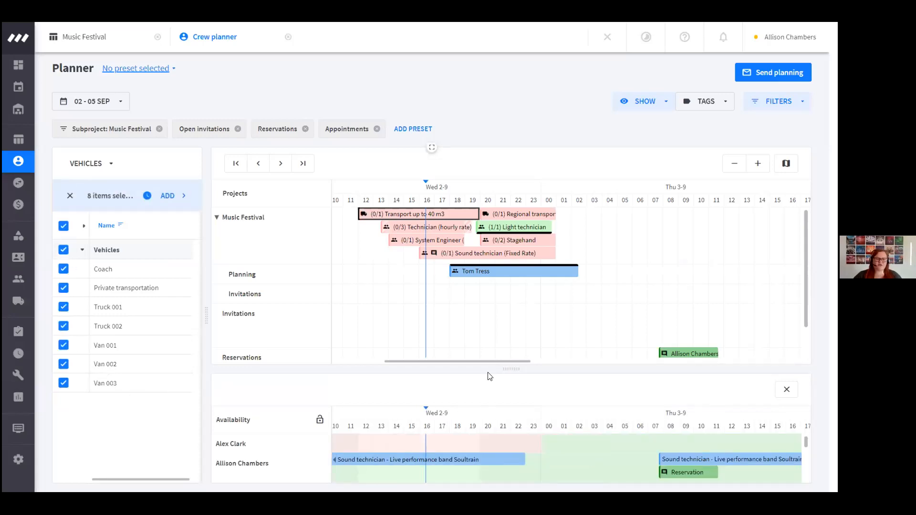
left_click_drag(503, 368, 501, 284)
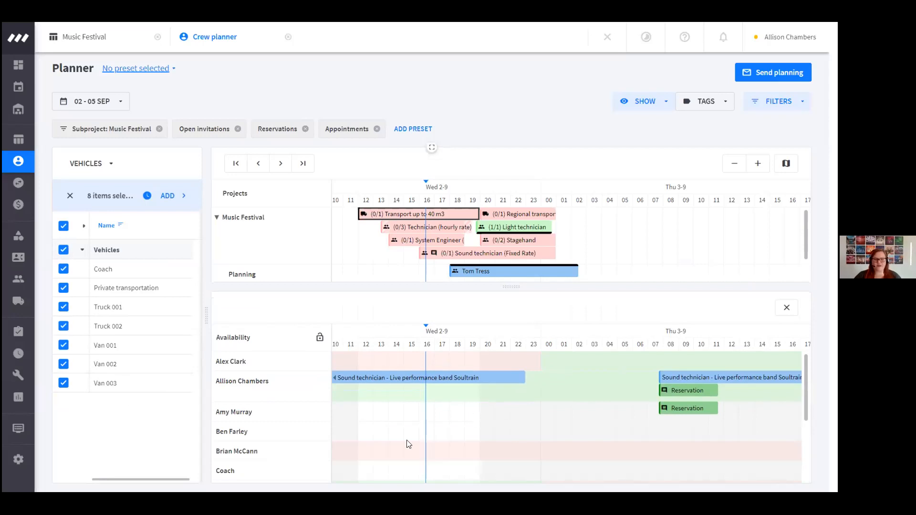
Clear the vehicle selection, switch the resource list to crew members and back, and select all vehicles again
left_click(68, 197)
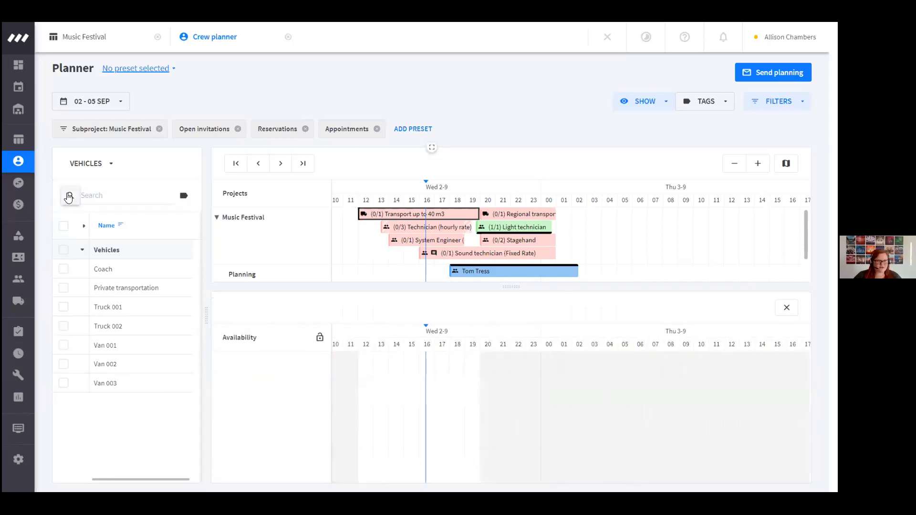
left_click(95, 162)
left_click(100, 193)
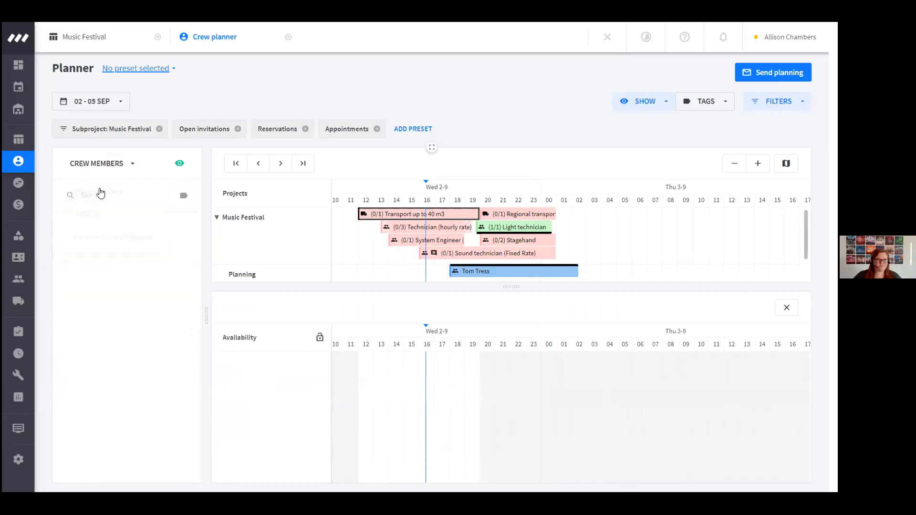
left_click(112, 163)
left_click(100, 213)
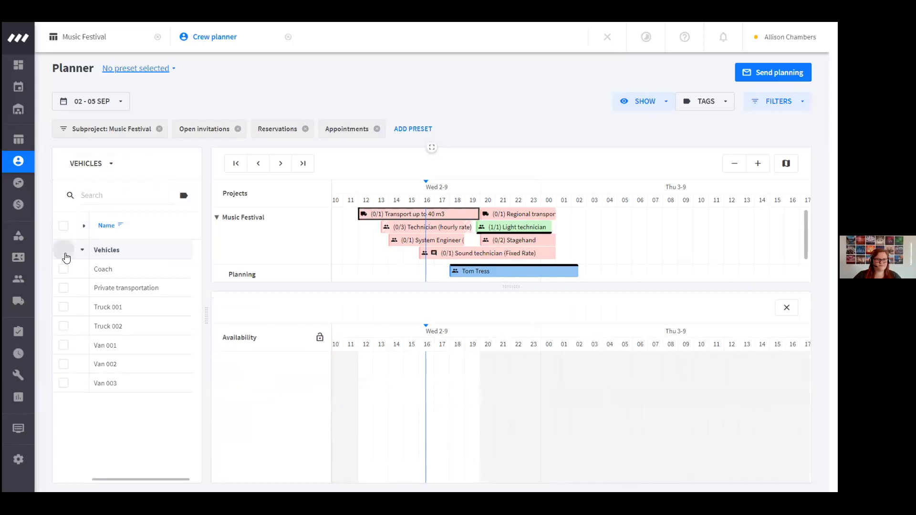
left_click(64, 250)
Try to mark out time periods for Truck 001, Truck 002, Van 001 and a freelancer in the availability overview
scroll(479, 425, "down", 5)
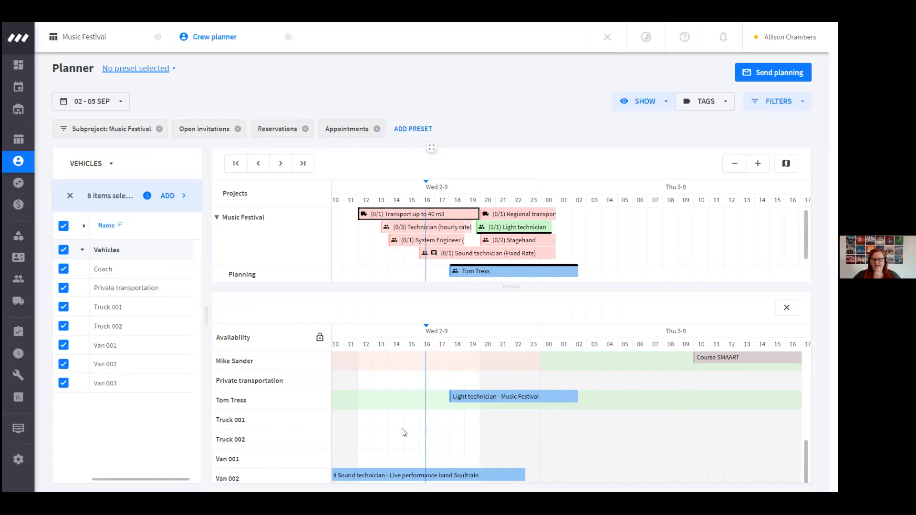
left_click_drag(378, 427, 461, 424)
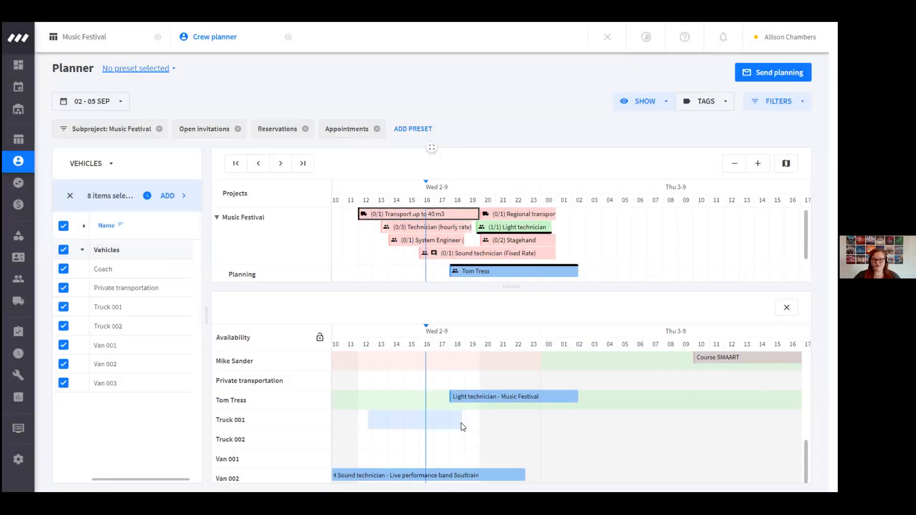
double_click(461, 442)
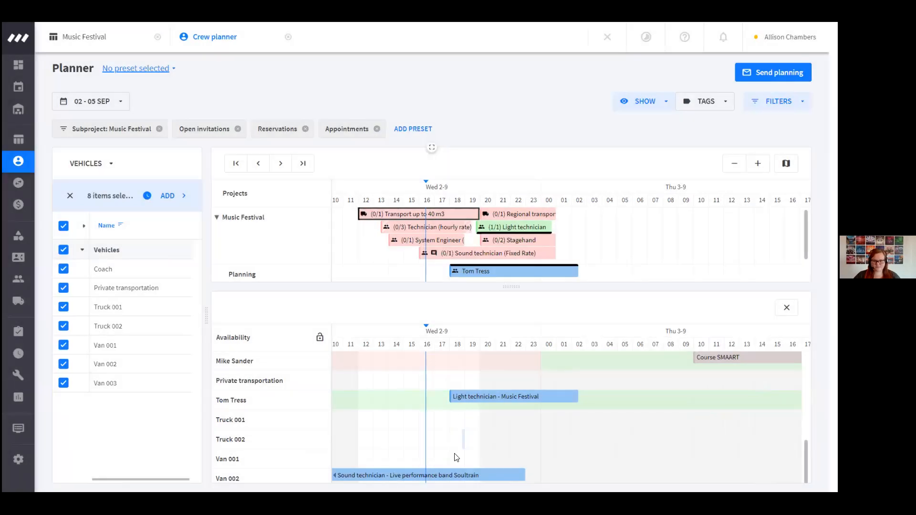
left_click_drag(542, 439, 652, 443)
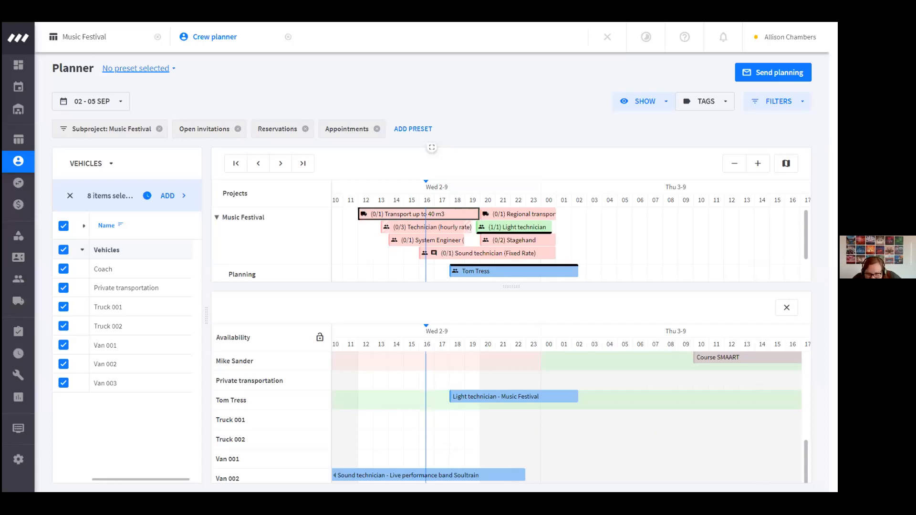
left_click_drag(711, 399, 790, 400)
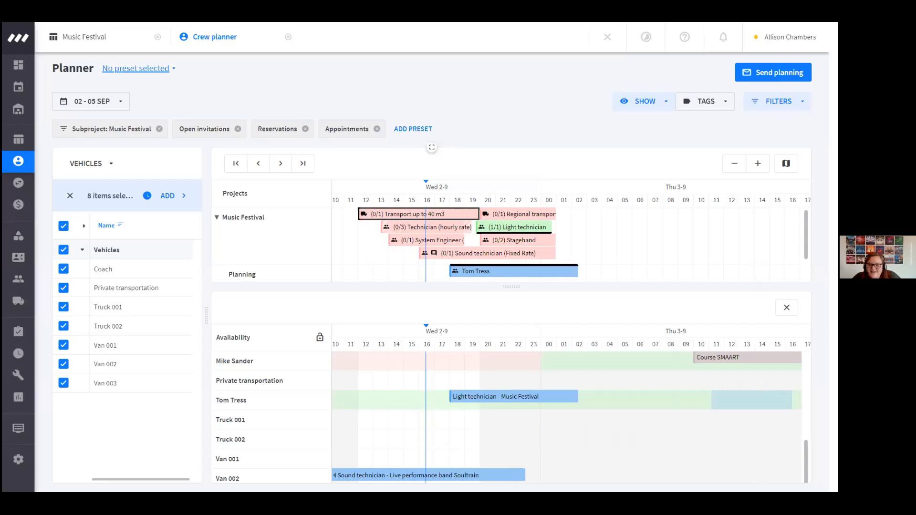
left_click_drag(723, 460, 787, 459)
scroll(722, 396, "up", 3)
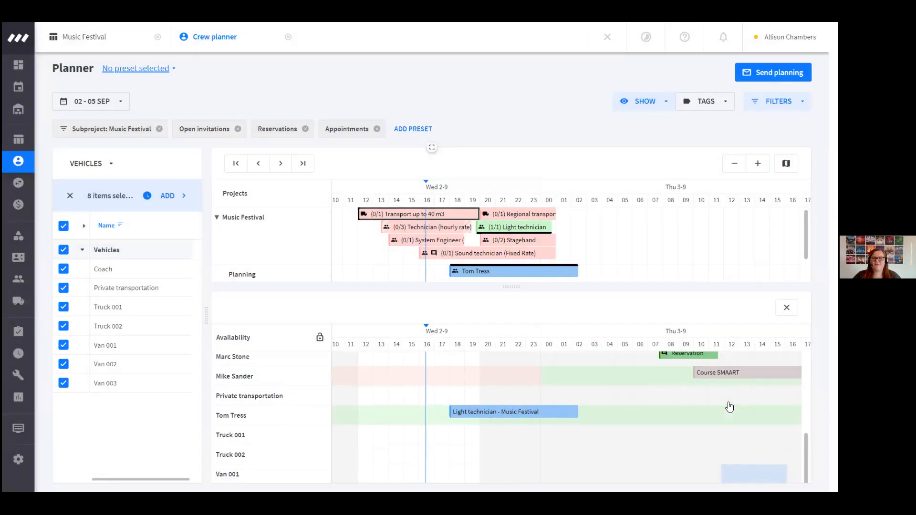
scroll(737, 470, "down", 1)
left_click_drag(744, 419, 801, 419)
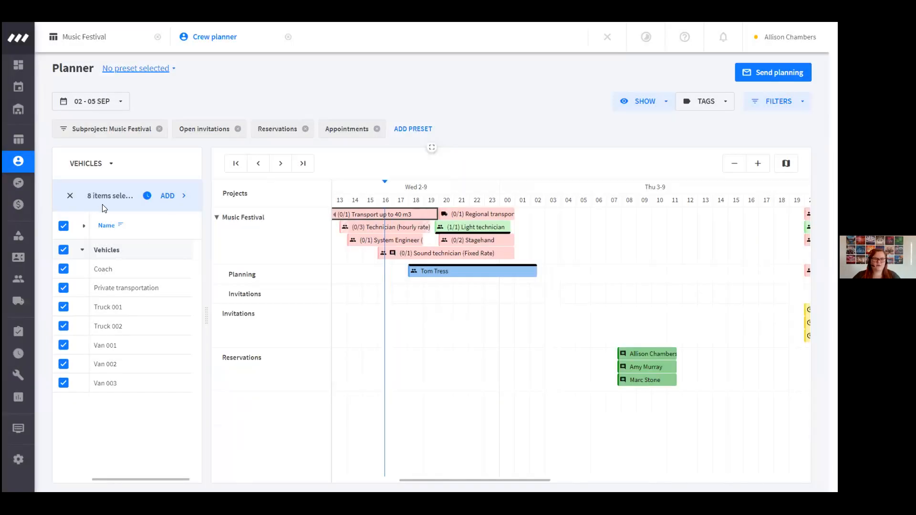
Show all vehicles' availability, mark out 03/09/2020 from 02:00 until 08:50 for Truck 002, and set the action to Mark as unavailable
left_click(147, 196)
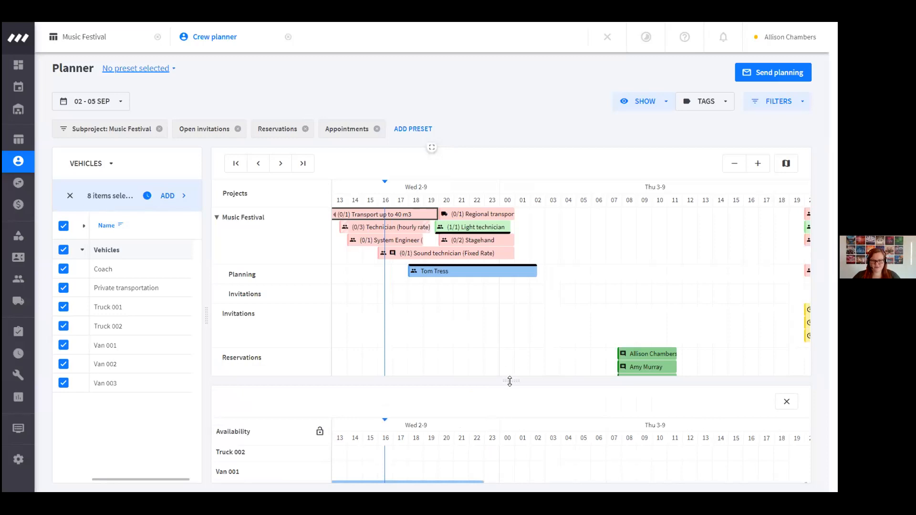
left_click_drag(511, 381, 511, 261)
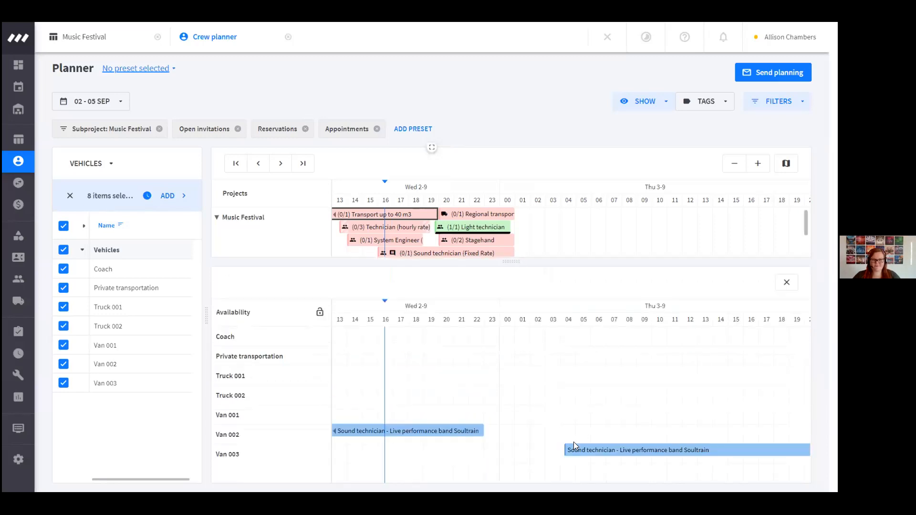
left_click_drag(531, 397, 633, 408)
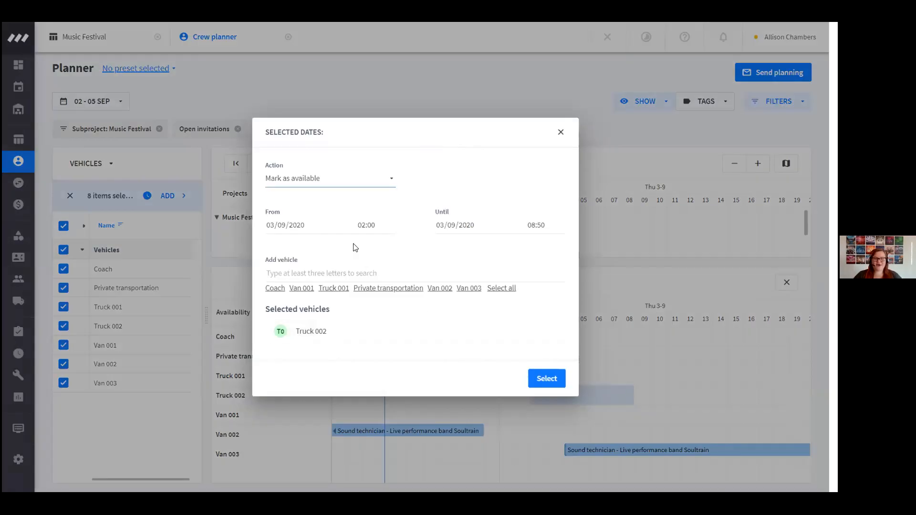
left_click(337, 184)
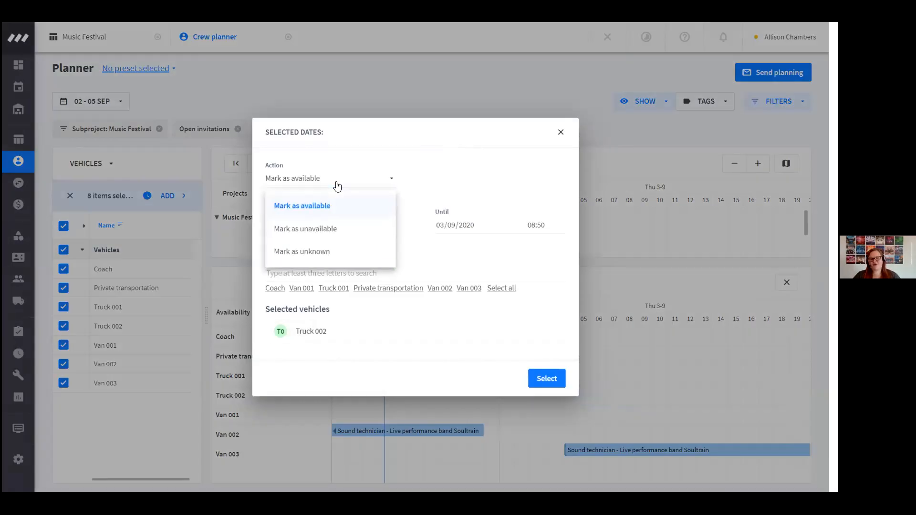
left_click(342, 231)
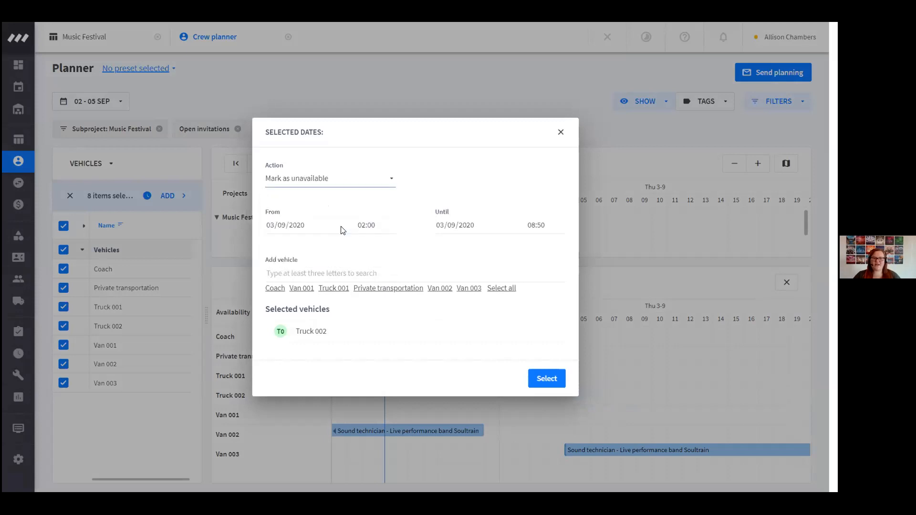
Replace Truck 002 with Truck 001 in the selected vehicles and apply the unavailability
left_click(321, 289)
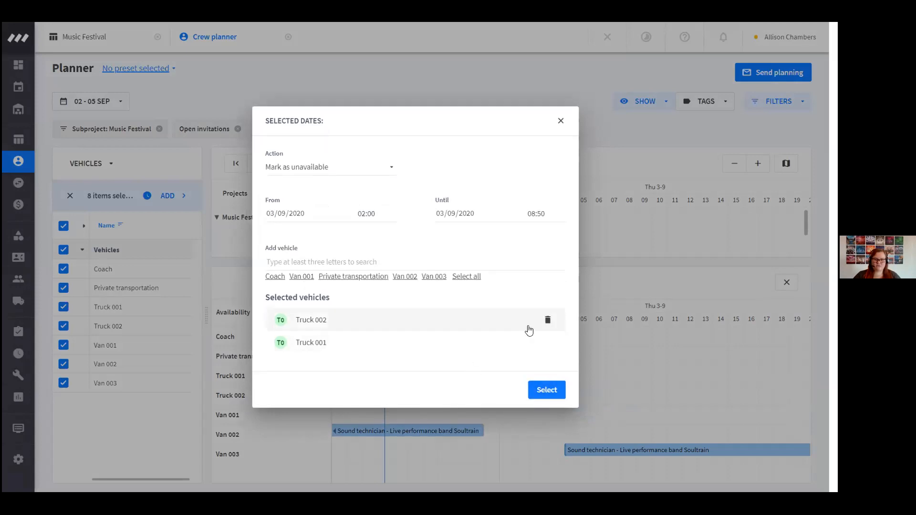
left_click(549, 321)
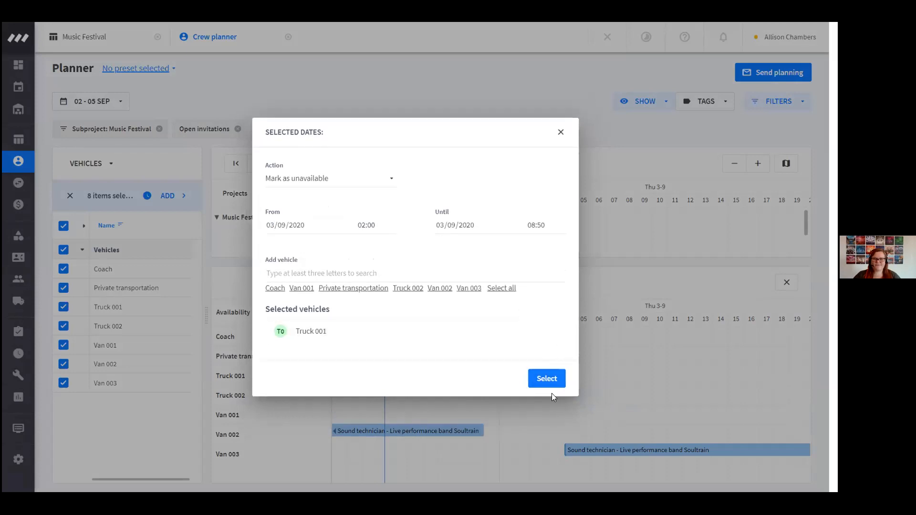
left_click(543, 379)
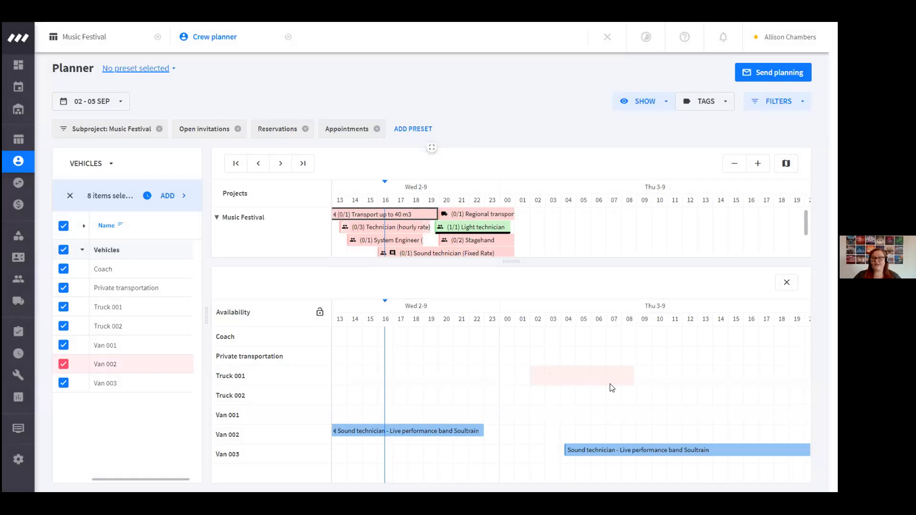
Select only Van 003, plan it on Transport up to 40 m3, and shift its planning to 11:45–19:45 on 02-09-2020
left_click_drag(510, 264, 536, 417)
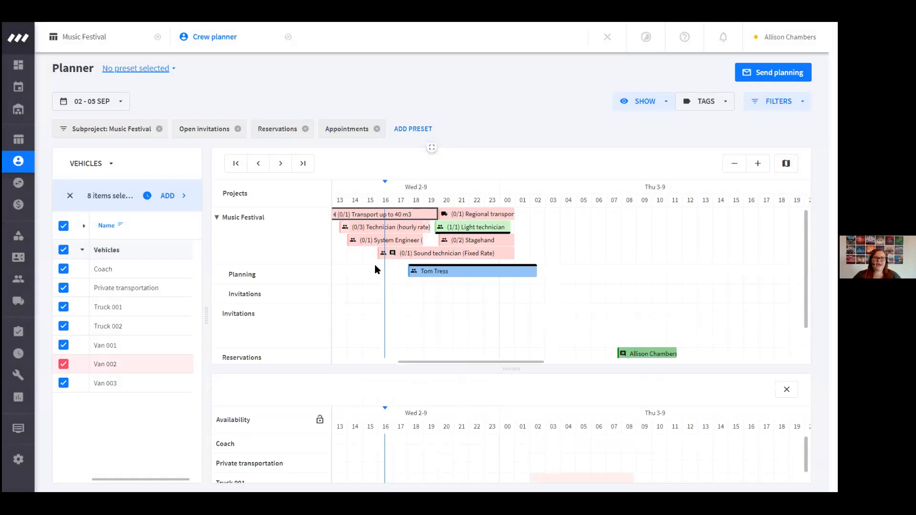
left_click_drag(424, 362, 402, 361)
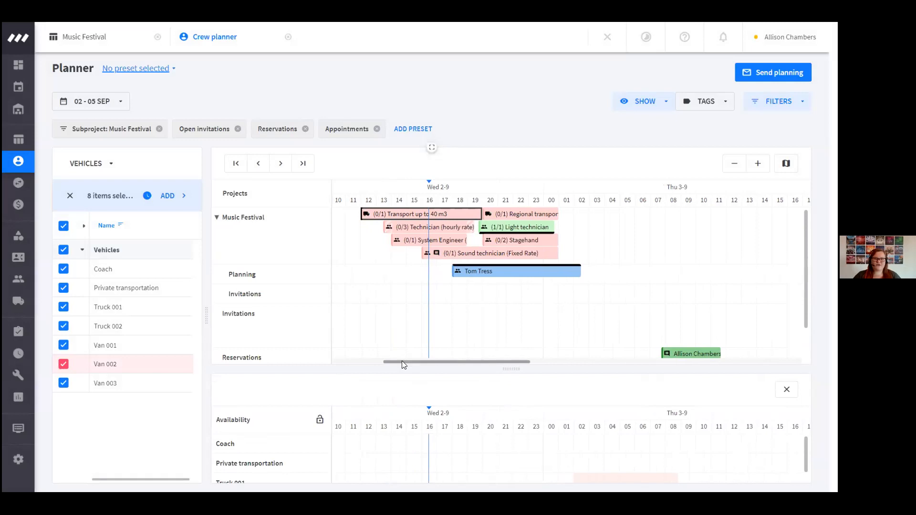
left_click(63, 225)
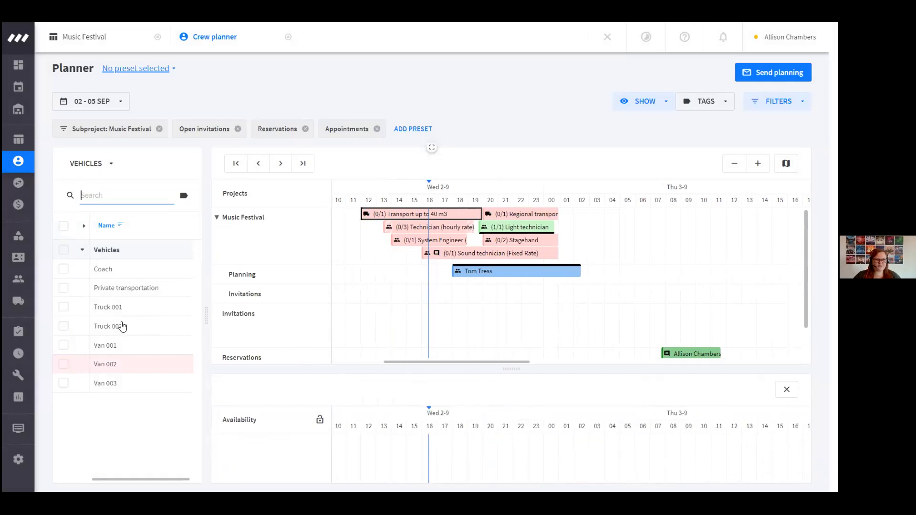
left_click(127, 387)
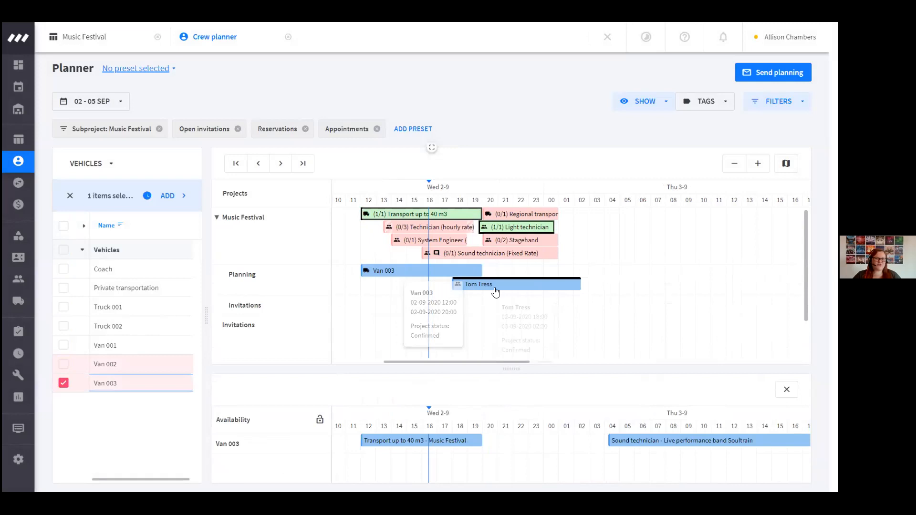
mouse_move(397, 271)
left_mouse_down()
mouse_move(379, 270)
mouse_move(392, 271)
left_mouse_up()
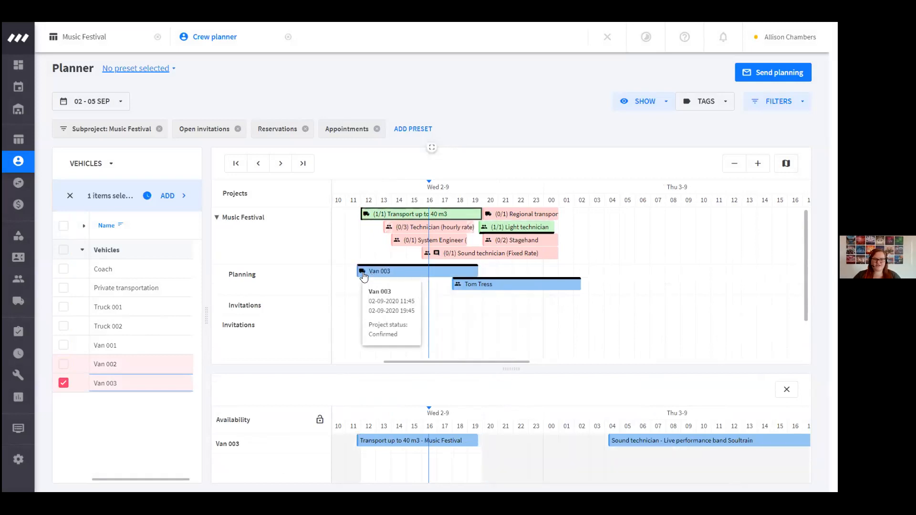
Open Van 003's schedule details, review the available transport options, and close them without saving
right_click(380, 275)
left_click(413, 241)
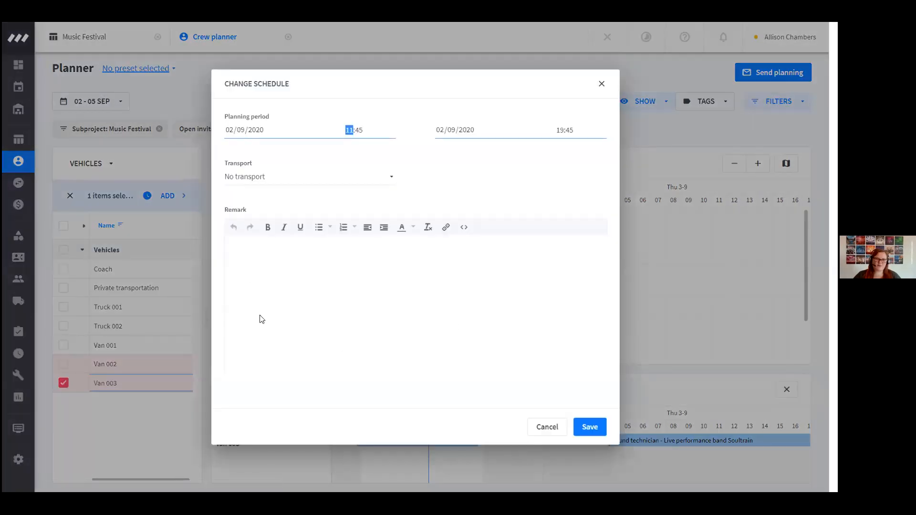
left_click(266, 177)
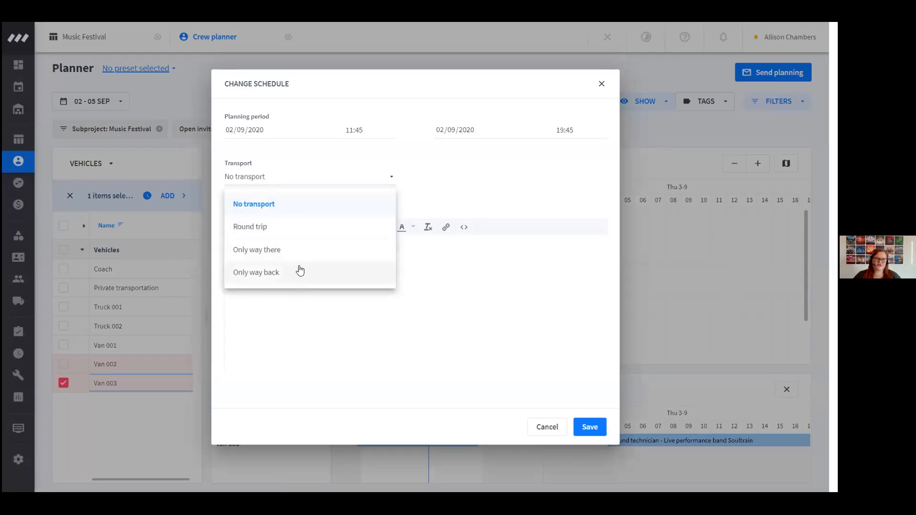
left_click(490, 177)
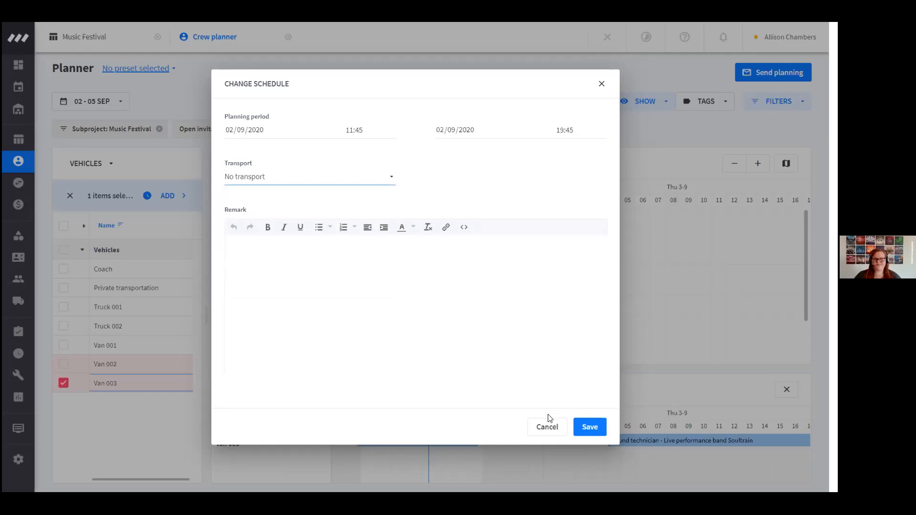
left_click(547, 429)
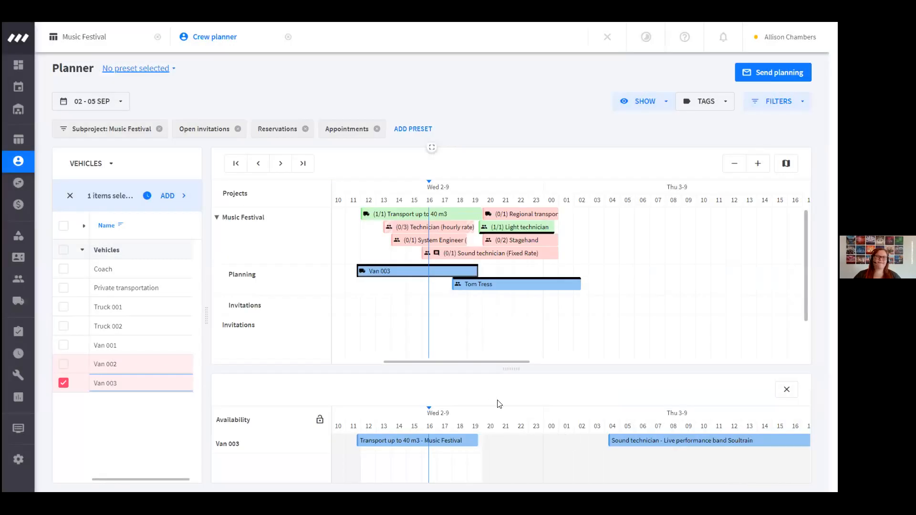
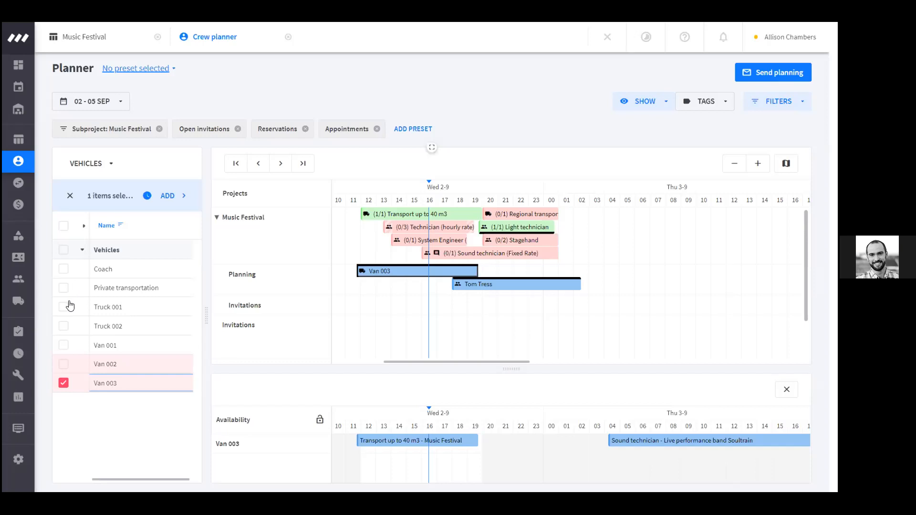
Clear the vehicle selection in the crew planner and open My schedule
left_click(70, 196)
mouse_move(70, 305)
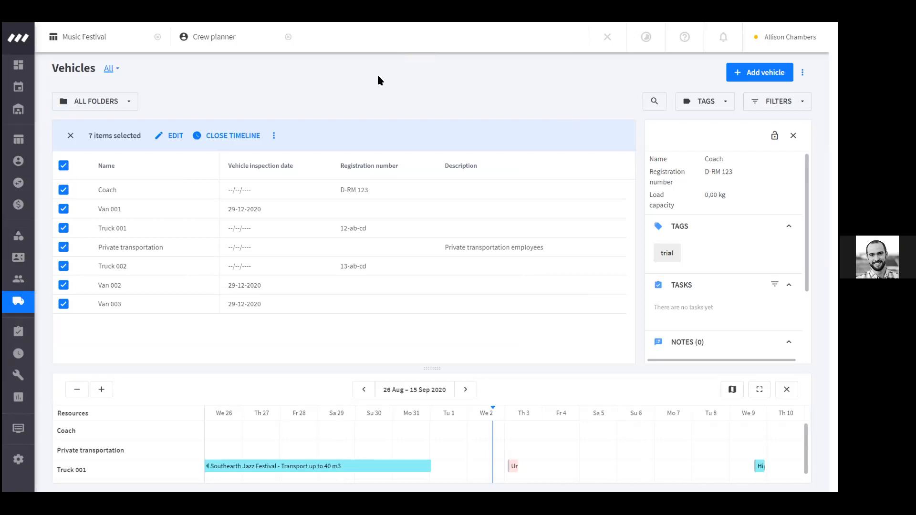
mouse_move(17, 88)
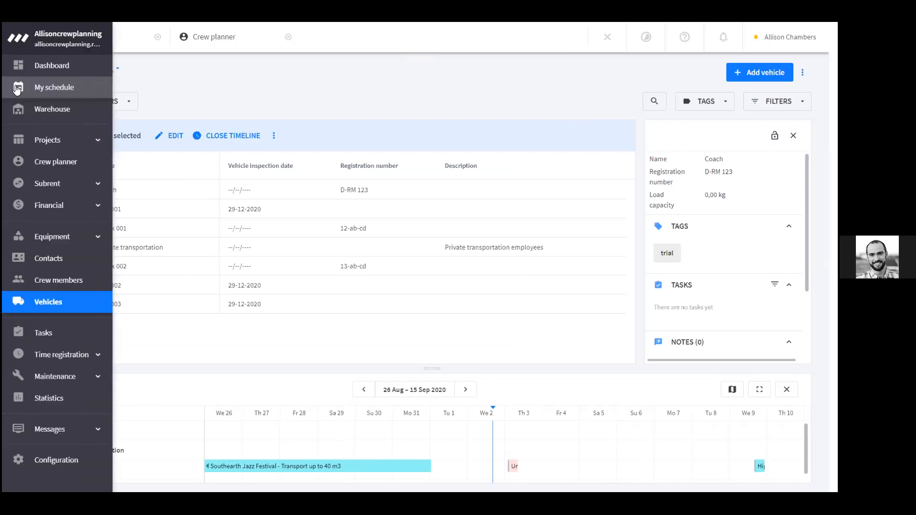
left_click(39, 89)
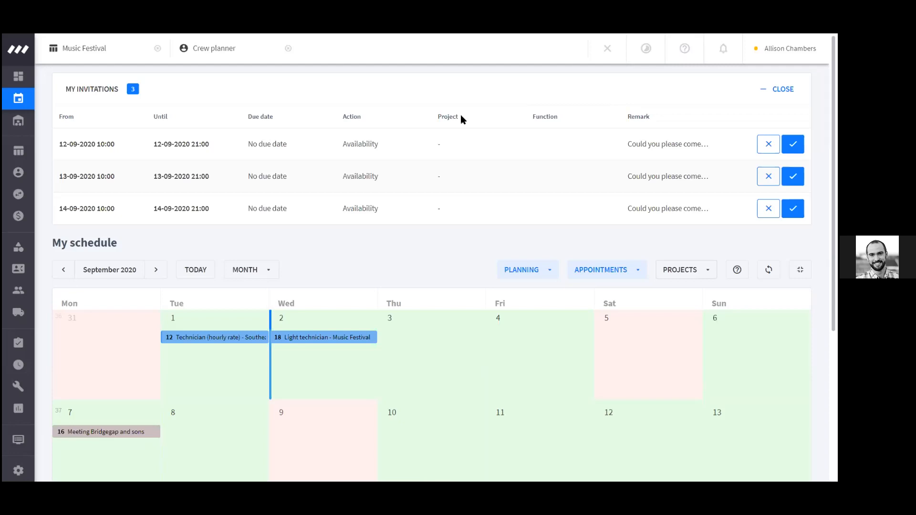
Open the Music Festival project and show its additional costs
mouse_move(19, 173)
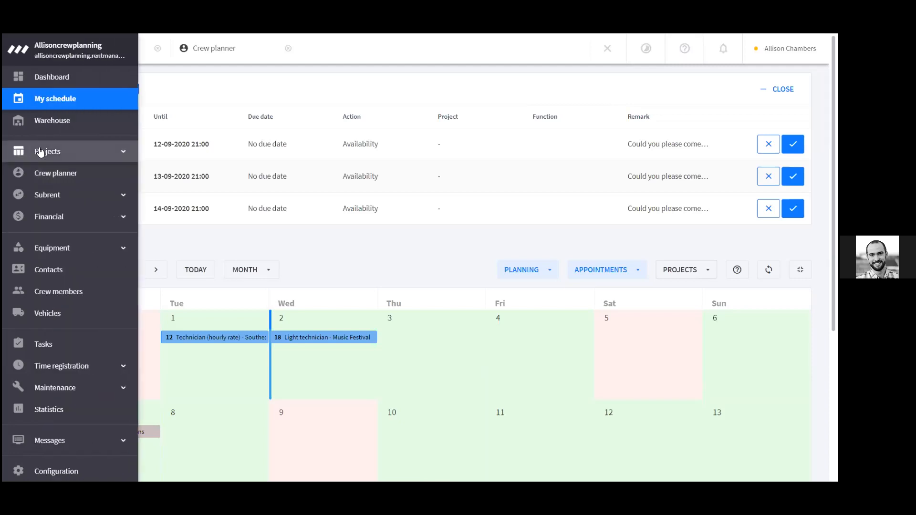
left_click(41, 151)
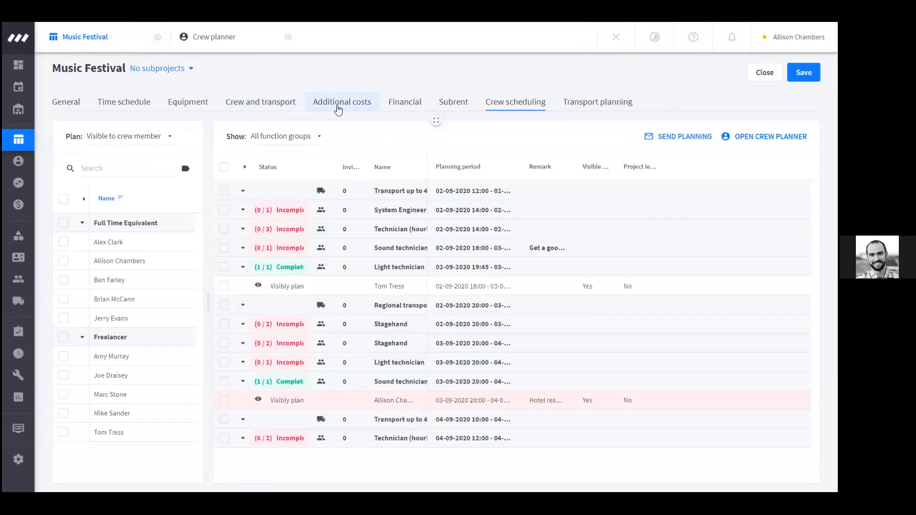
left_click(338, 109)
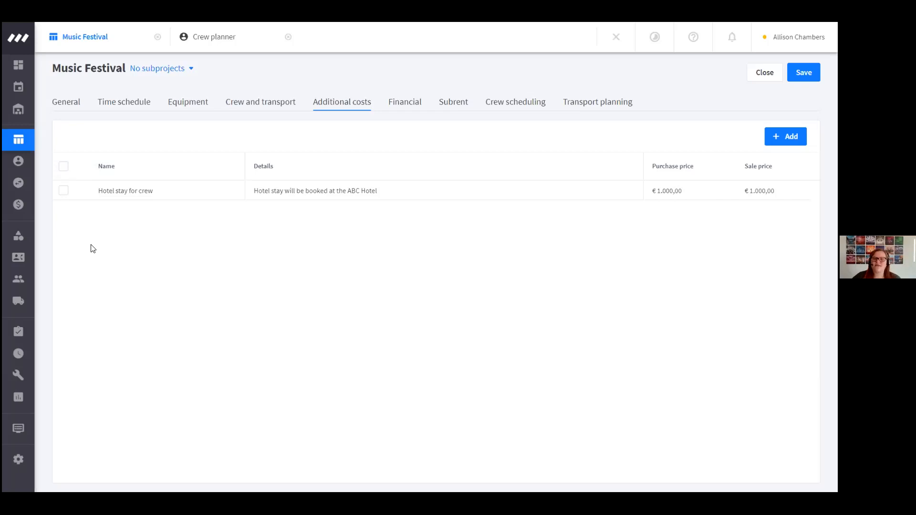
Start a new additional cost, review the available ledger accounts, and cancel without saving
left_click(786, 137)
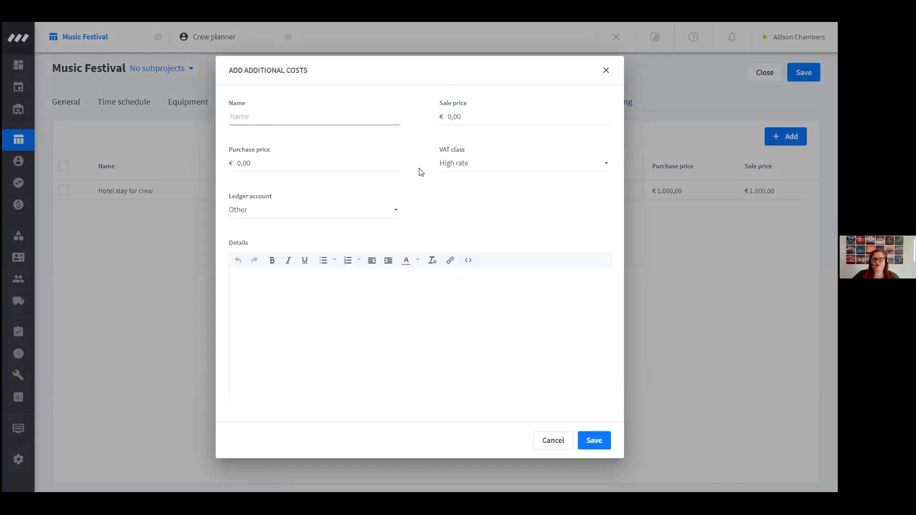
left_click(264, 207)
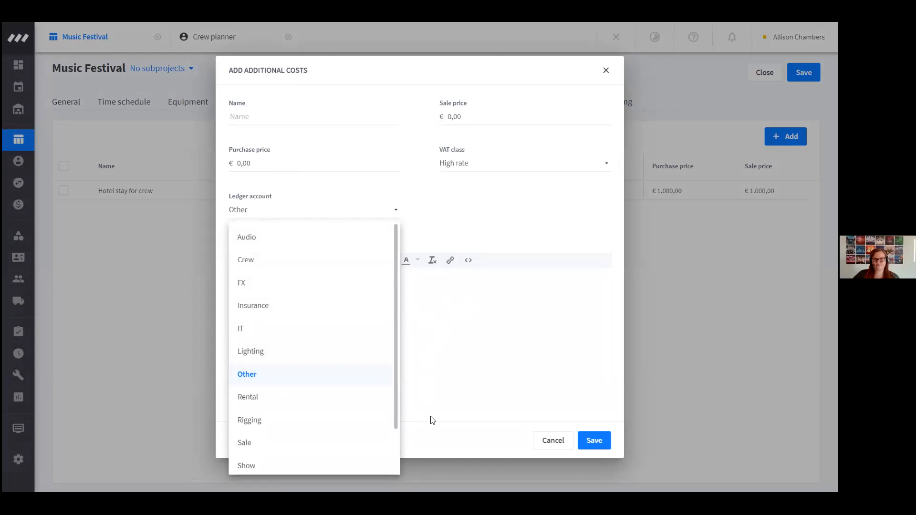
left_click(503, 450)
left_click(552, 444)
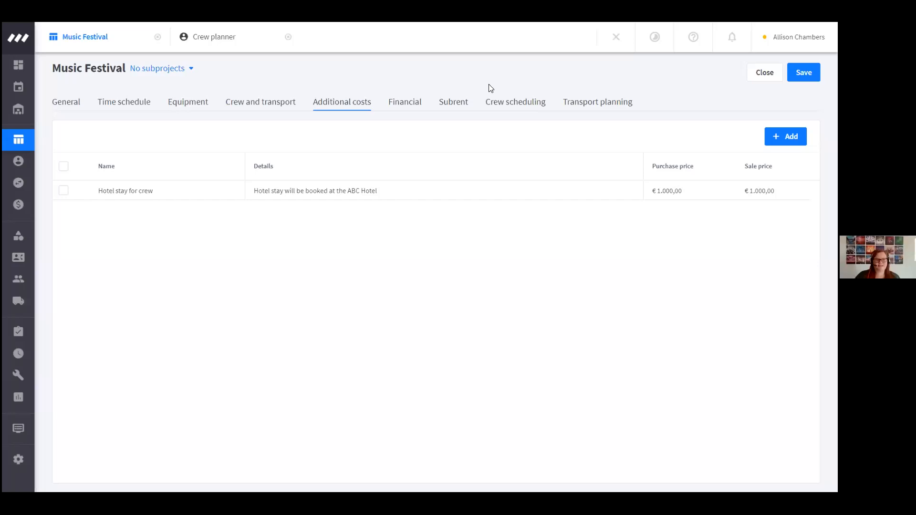
Return to My schedule, review the September 2020 calendar, and set its planning filter to me
mouse_move(60, 114)
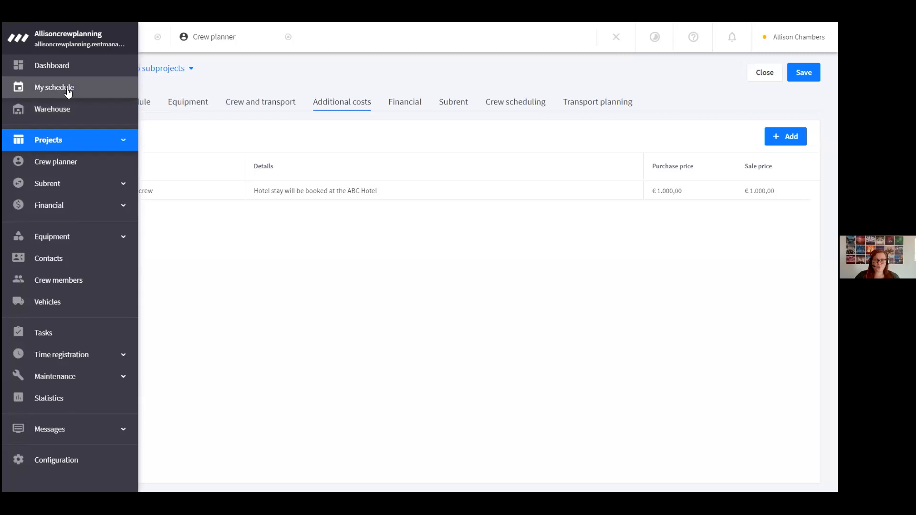
left_click(68, 92)
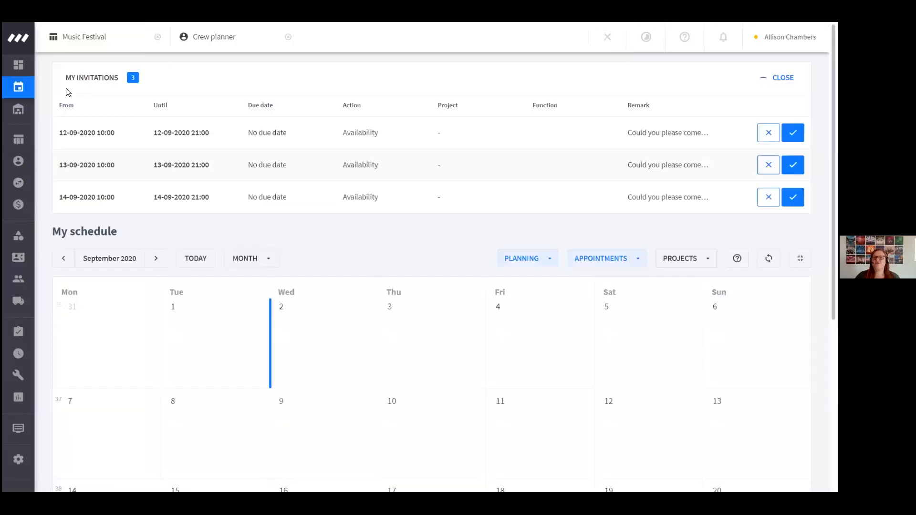
scroll(391, 254, "down", 2)
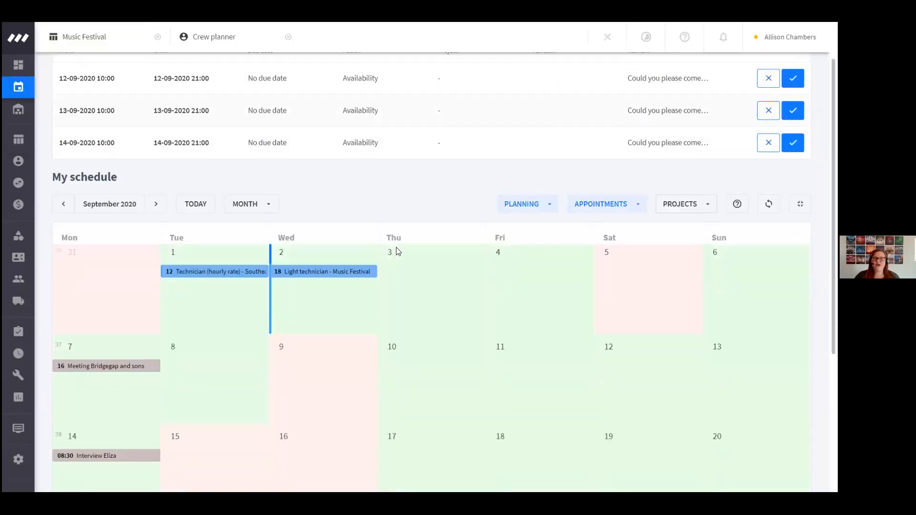
scroll(408, 236, "down", 1)
scroll(527, 202, "up", 2)
left_click(543, 206)
left_click(525, 270)
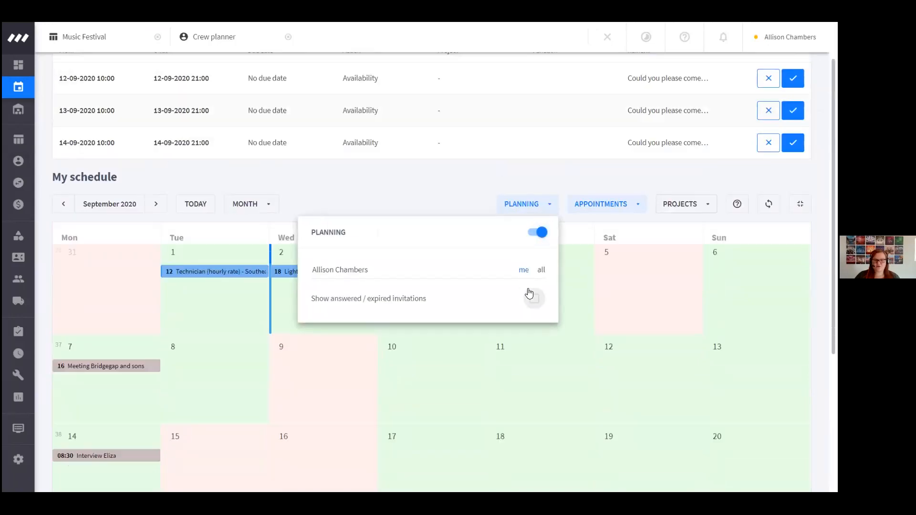
scroll(530, 290, "up", 1)
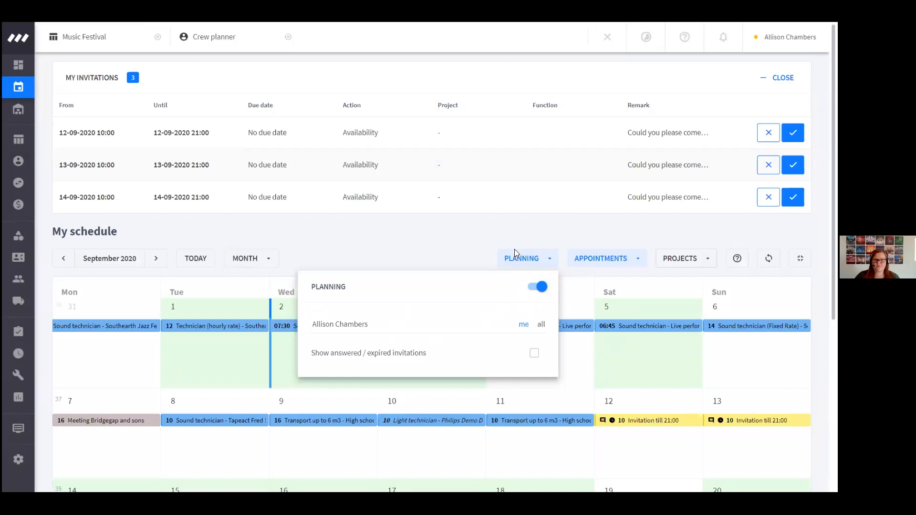
left_click(444, 230)
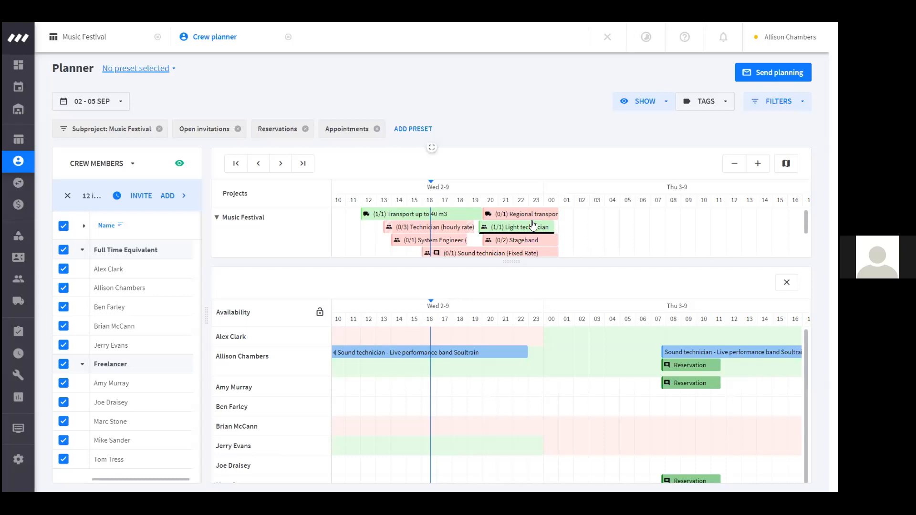
Enlarge the Music Festival project timeline in the crew planner by shrinking the crew availability timeline
left_click_drag(510, 261, 514, 373)
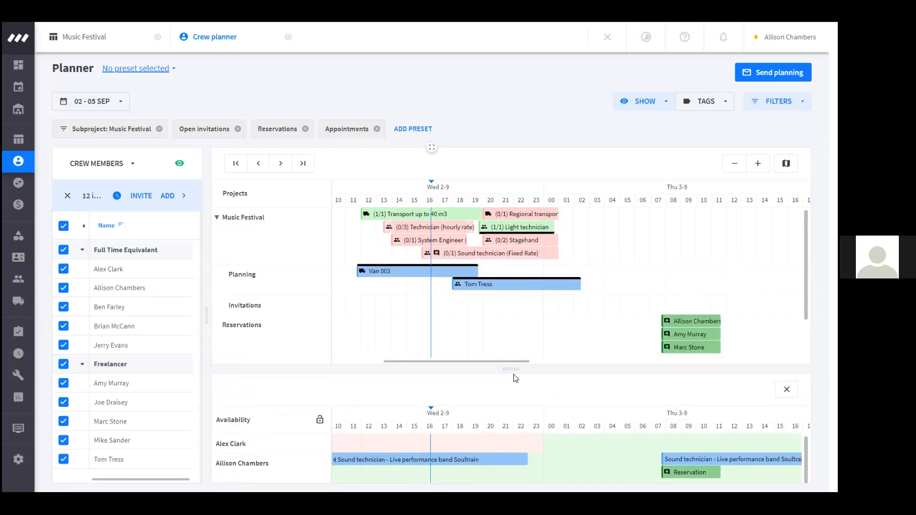